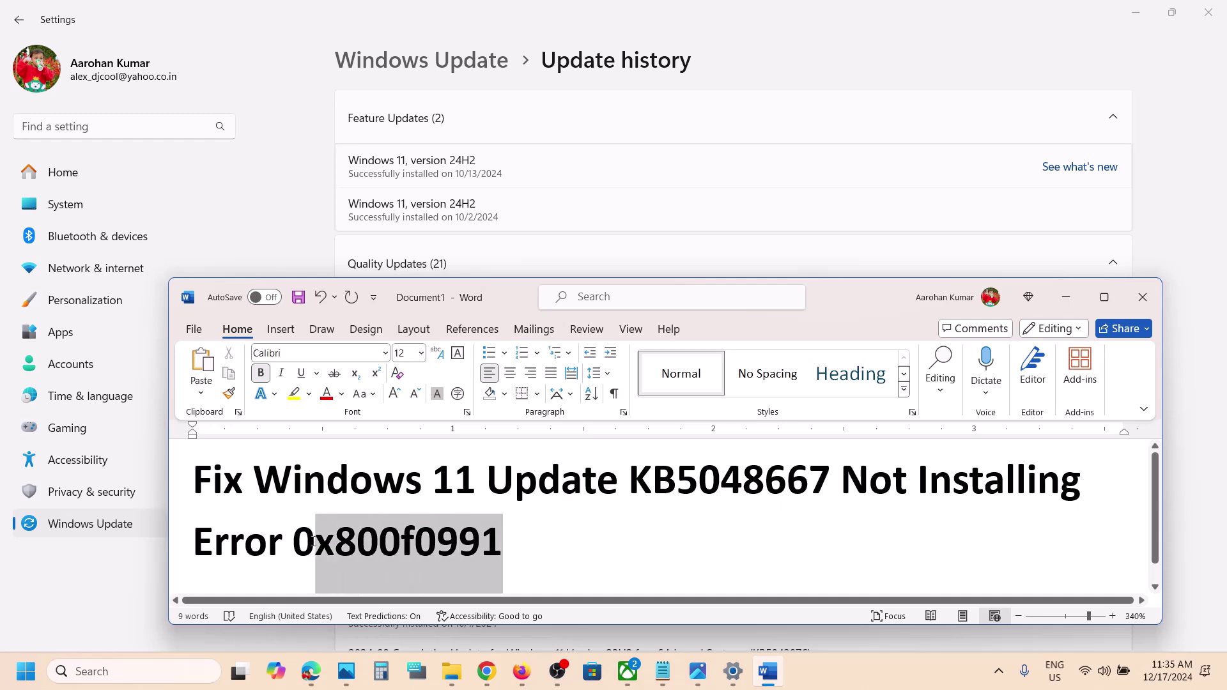
Step: Switch to the Word document and highlight the Step 1 instruction about starting the App Readiness service
click(946, 75)
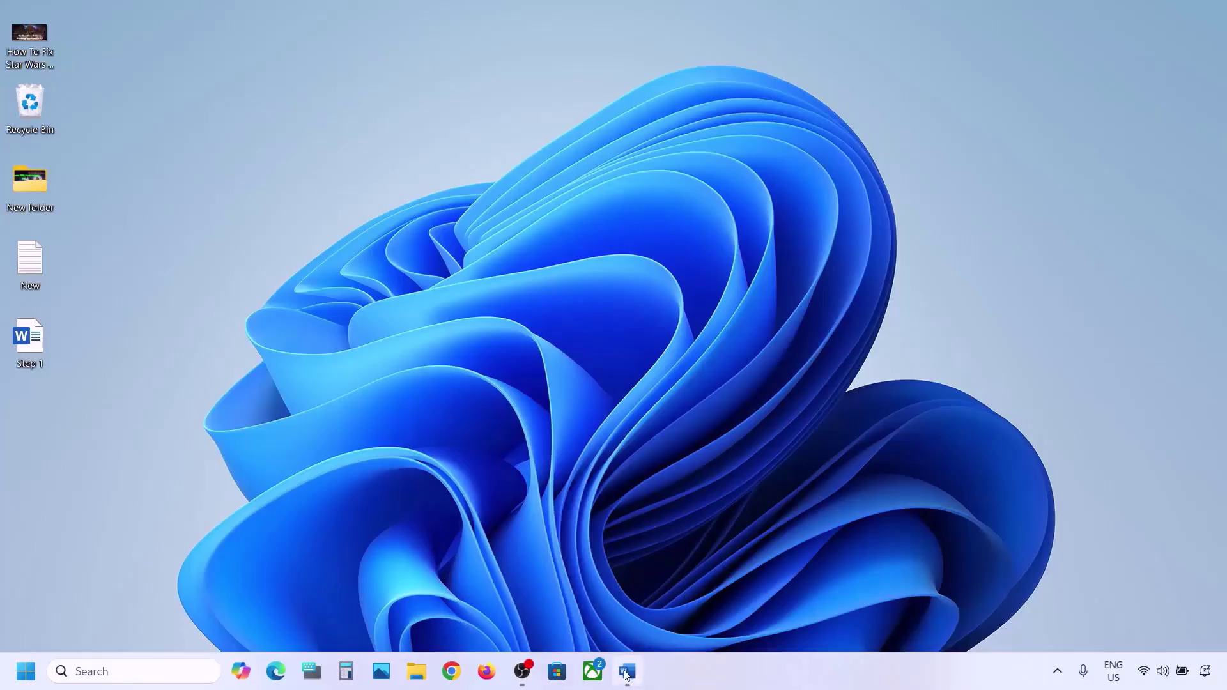
click(628, 671)
drag(197, 256, 623, 256)
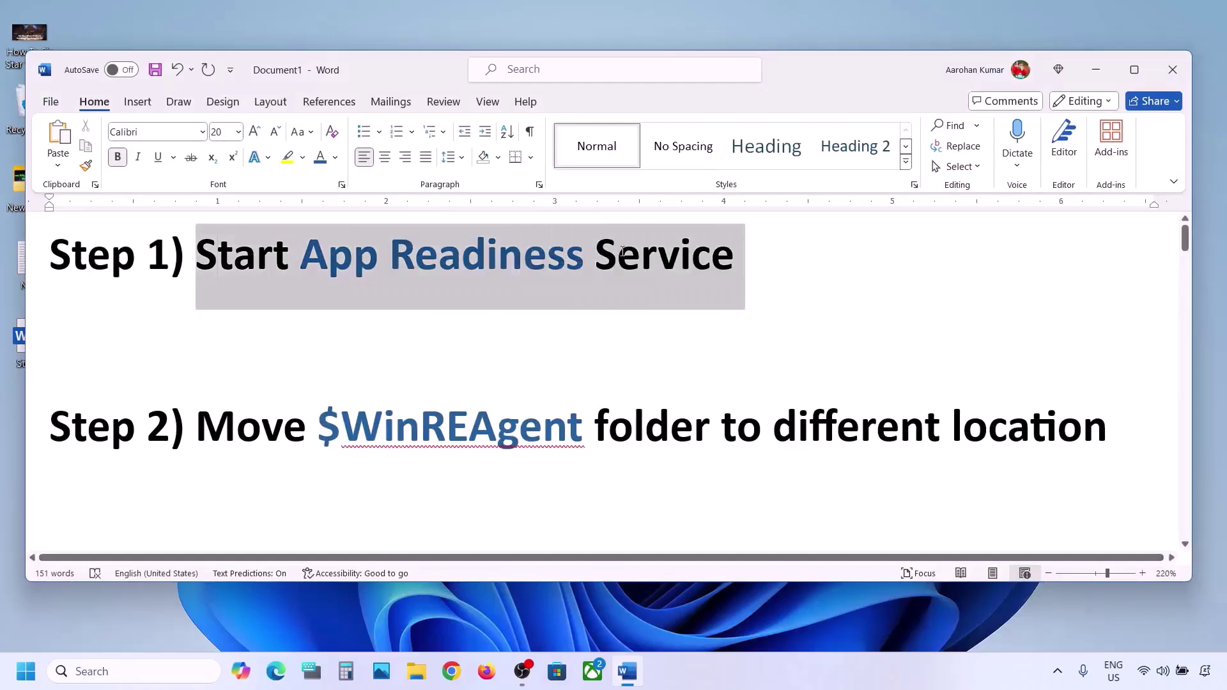
Step: Search Windows for "services" and open the Services console
click(96, 671)
text(s)
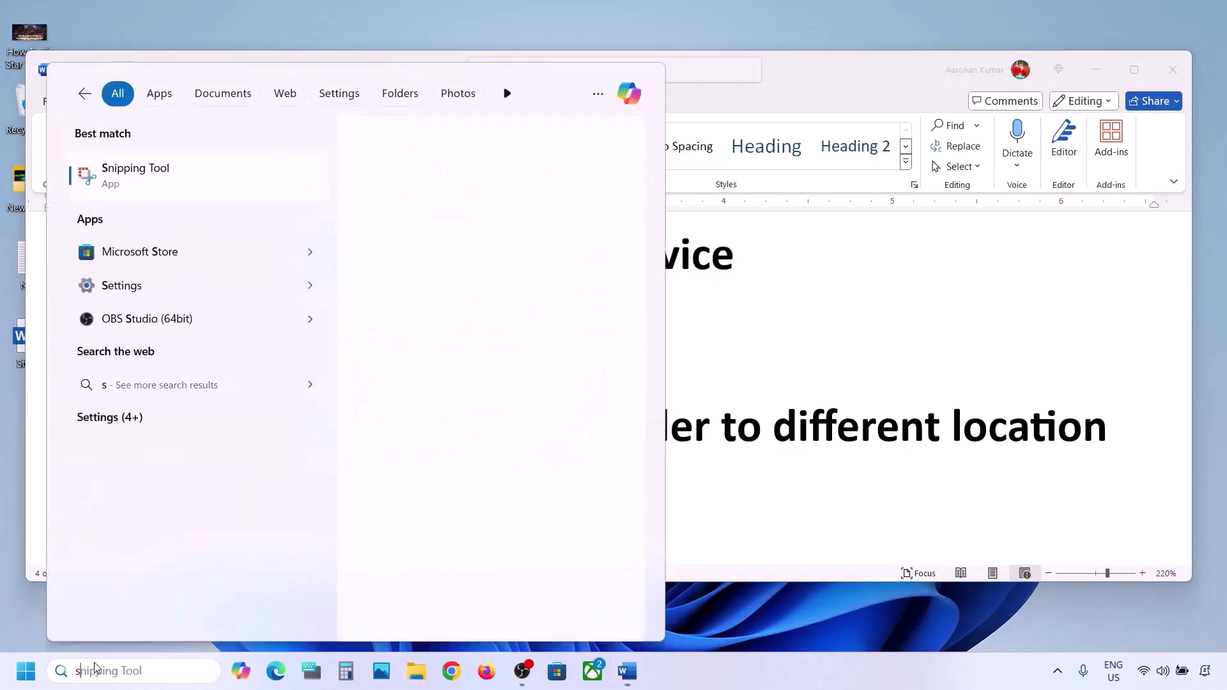
text(ervices)
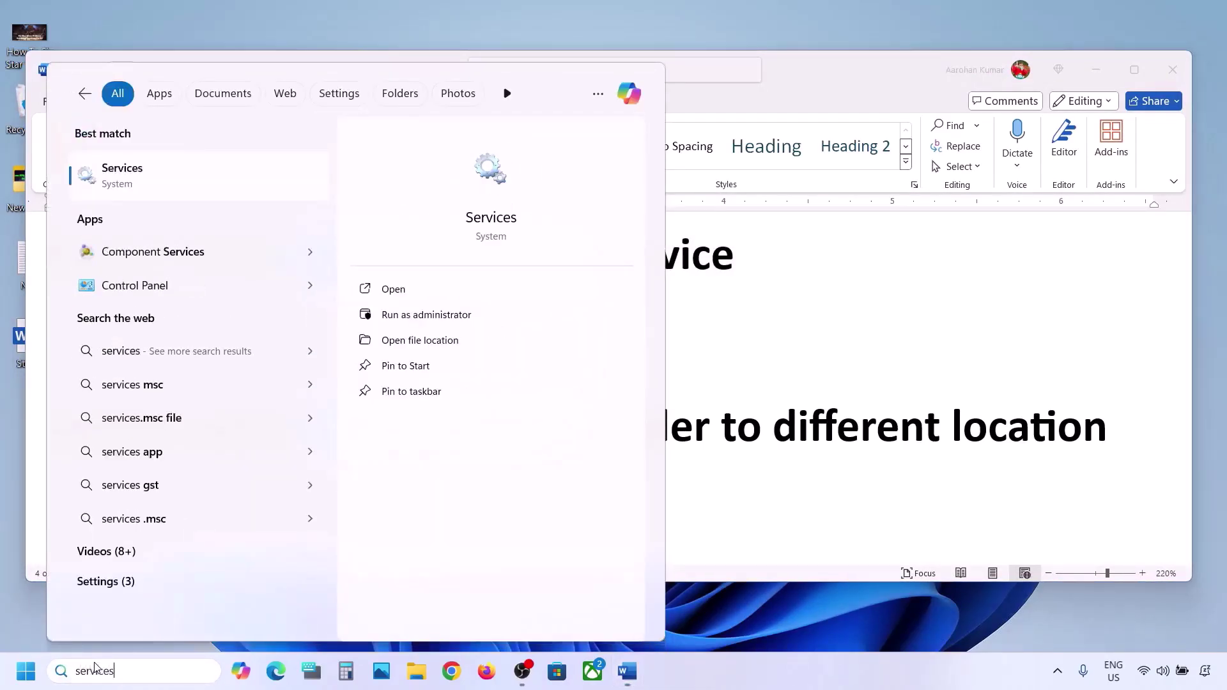
click(151, 185)
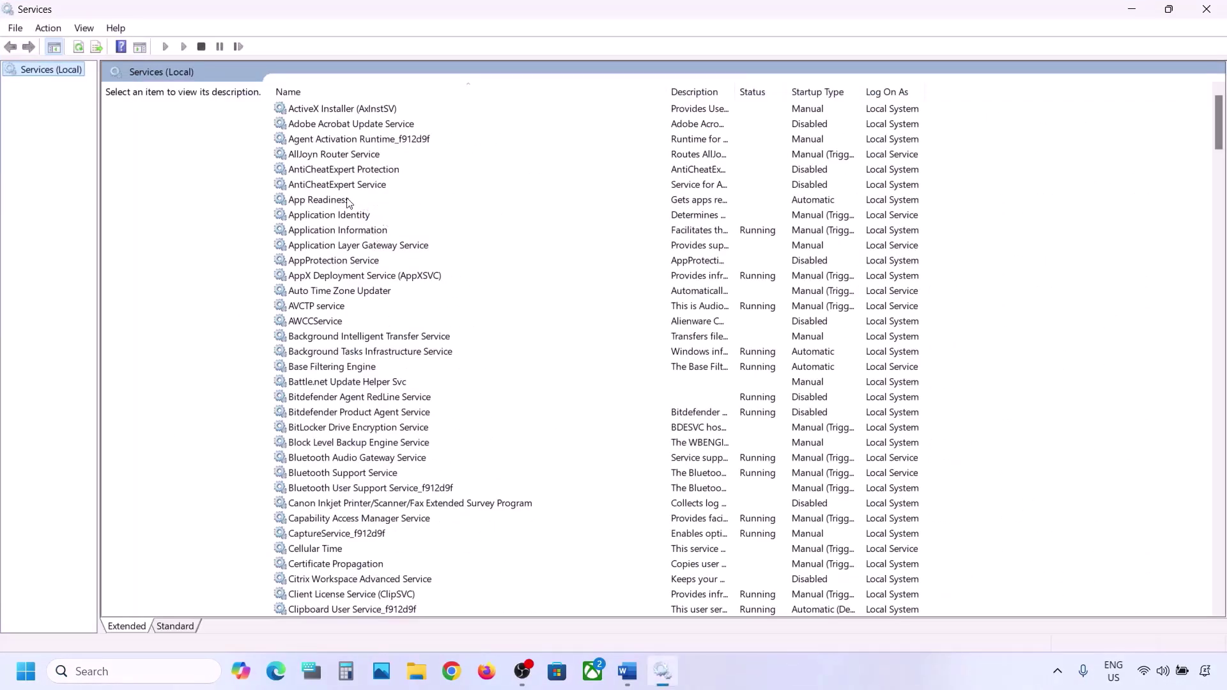
Step: Set the App Readiness service's startup type to Automatic, start the service and accept its properties
click(348, 201)
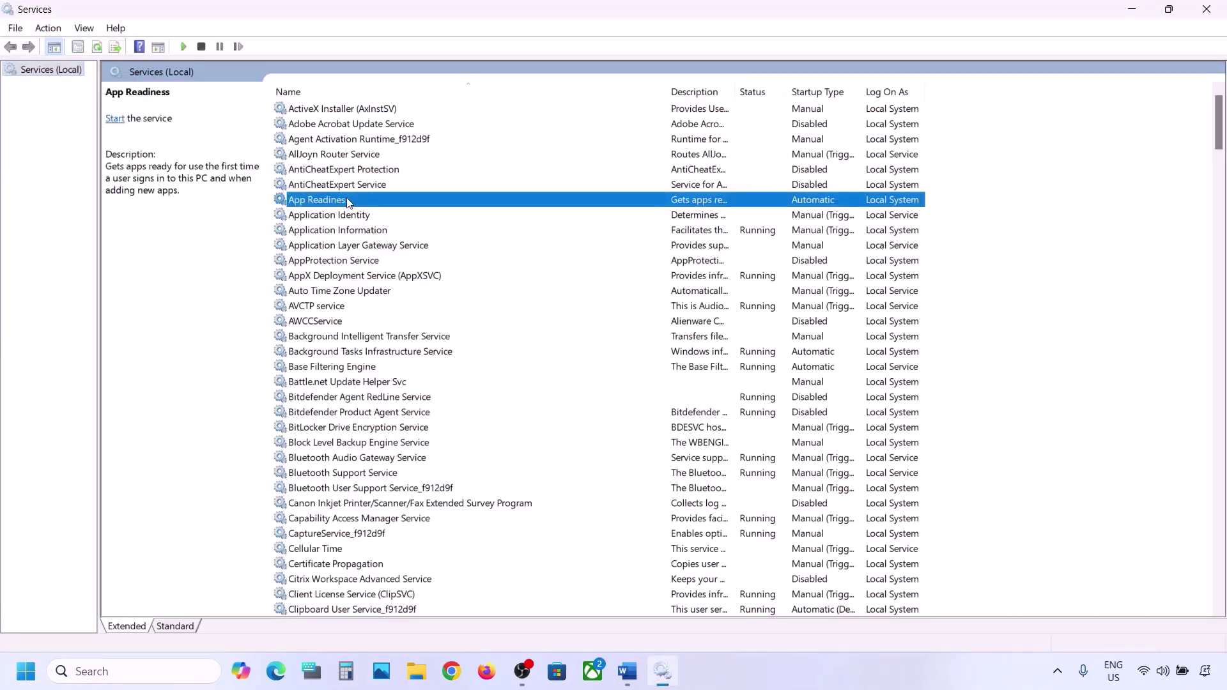
double_click(382, 202)
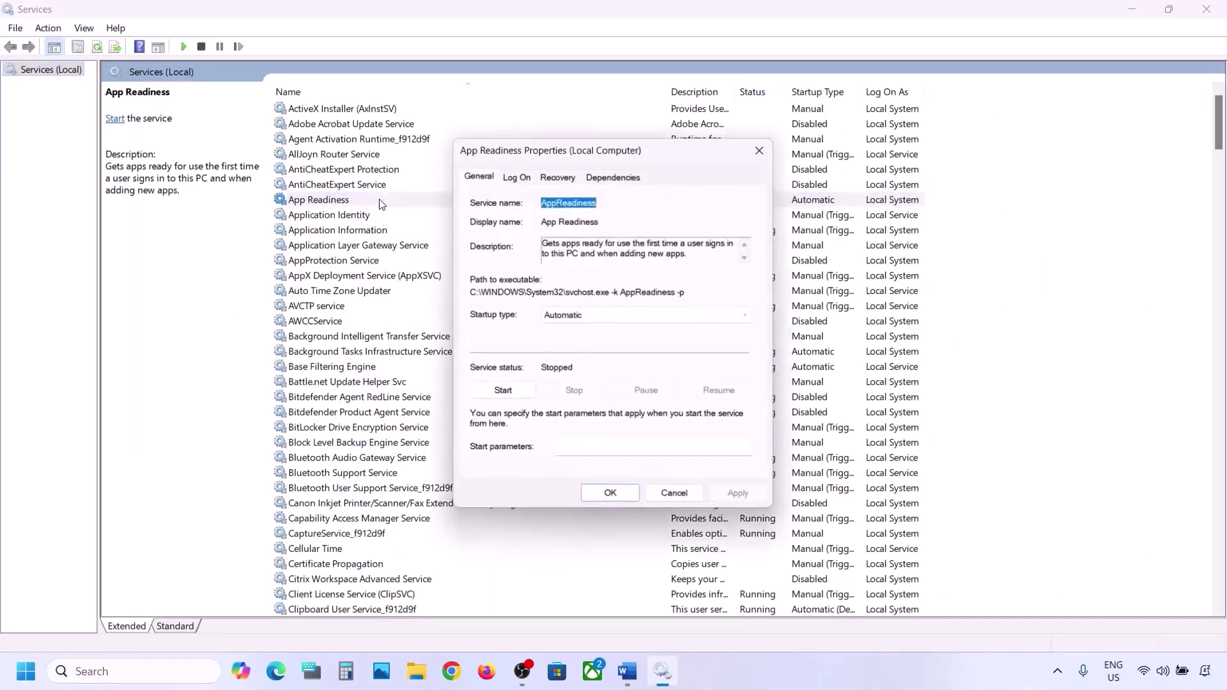
click(646, 315)
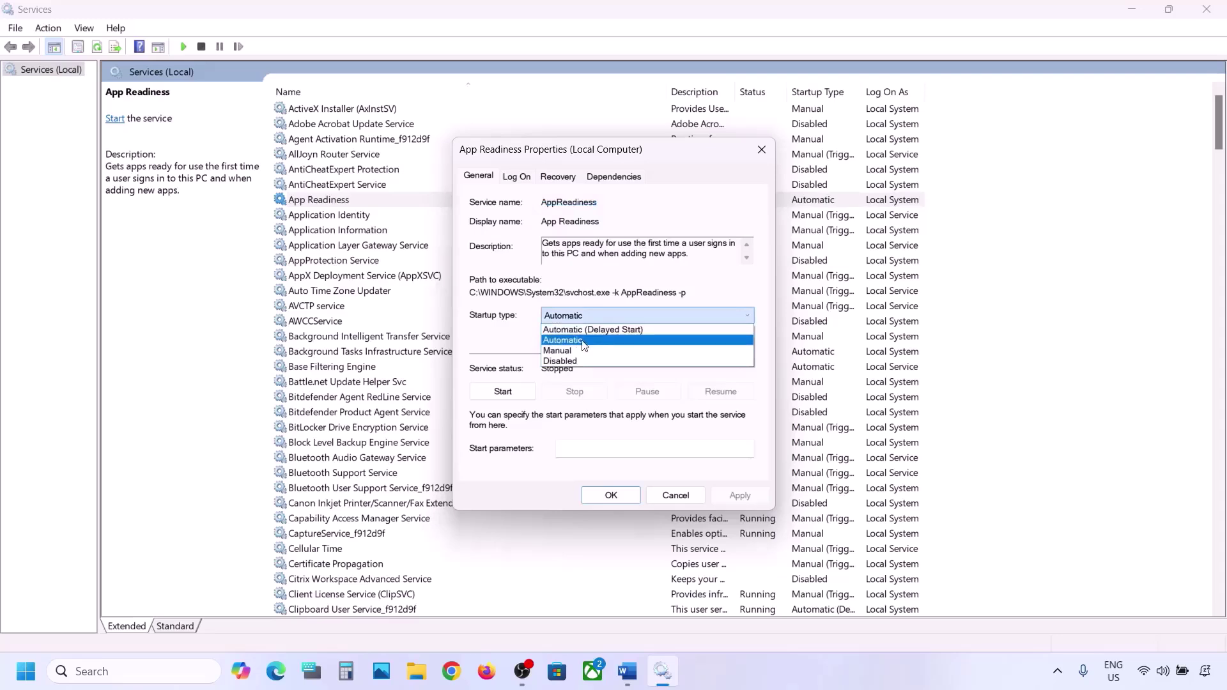
click(579, 325)
click(739, 495)
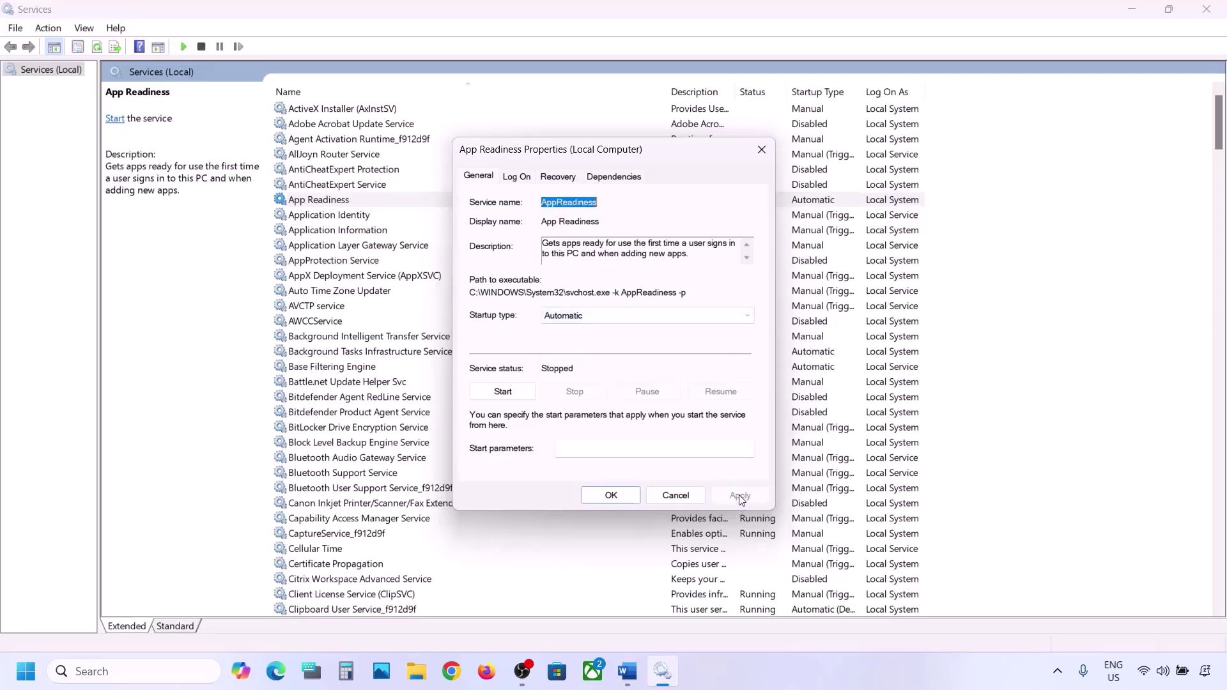
click(512, 392)
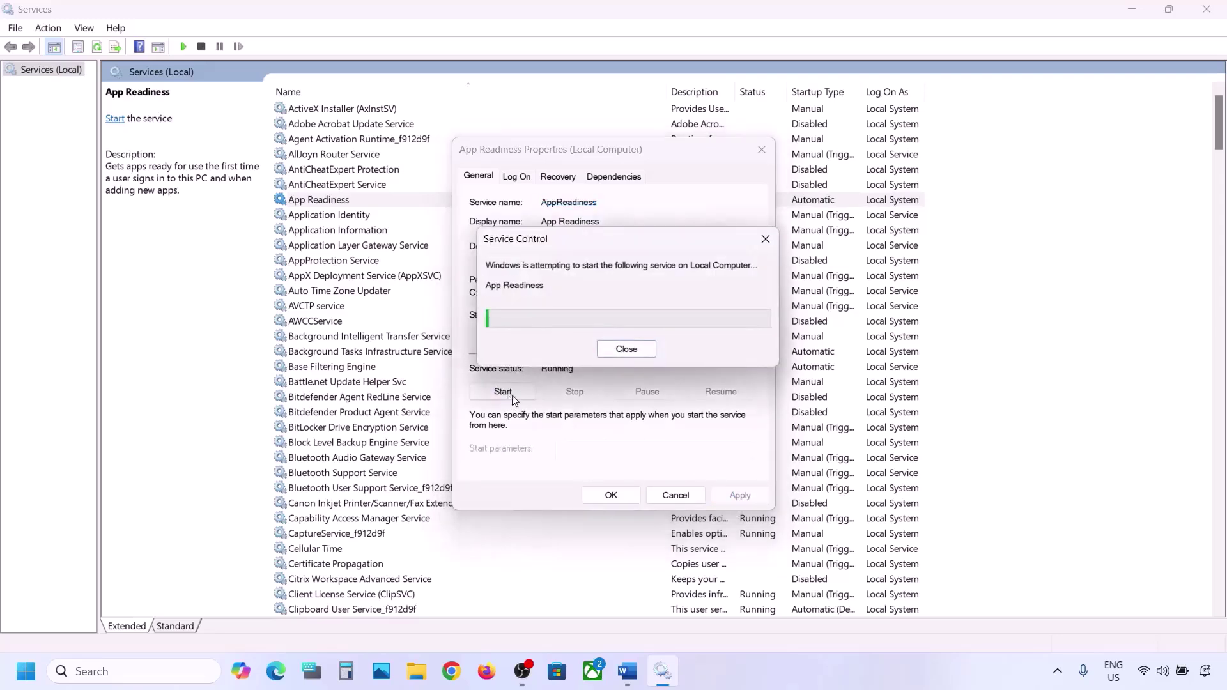
click(614, 495)
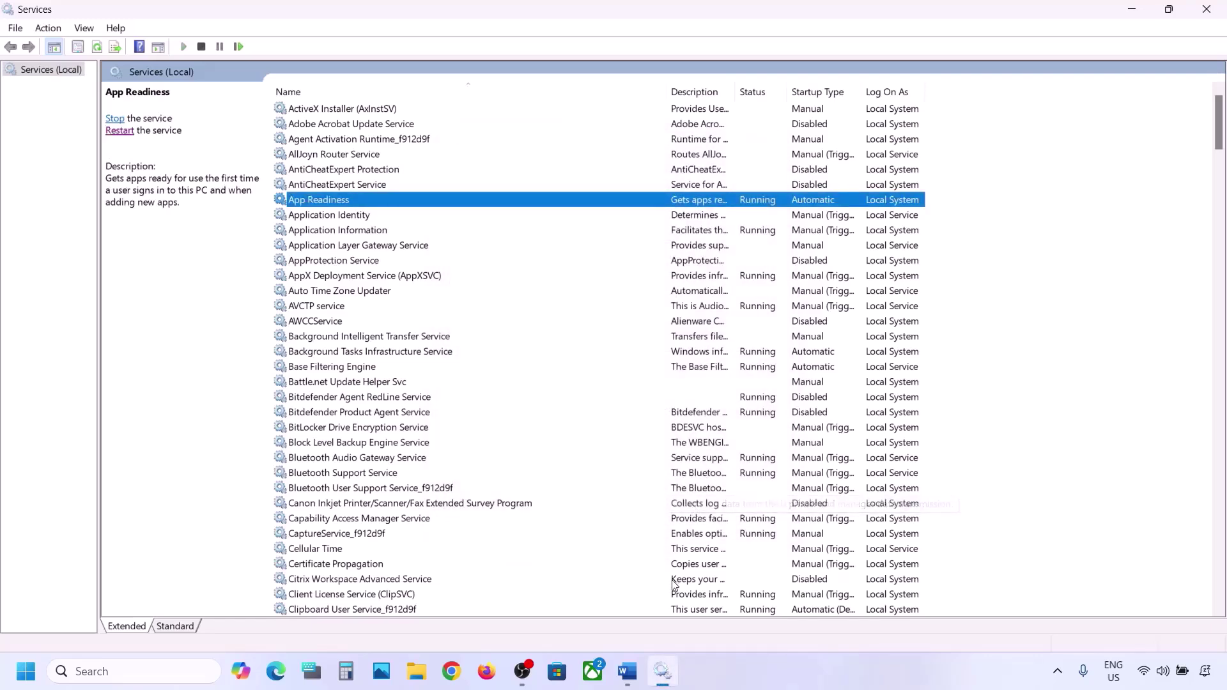
Step: Highlight $WinREAgent in the Step 2 instruction of the Word document, and open the OS (C:) drive in File Explorer
click(628, 671)
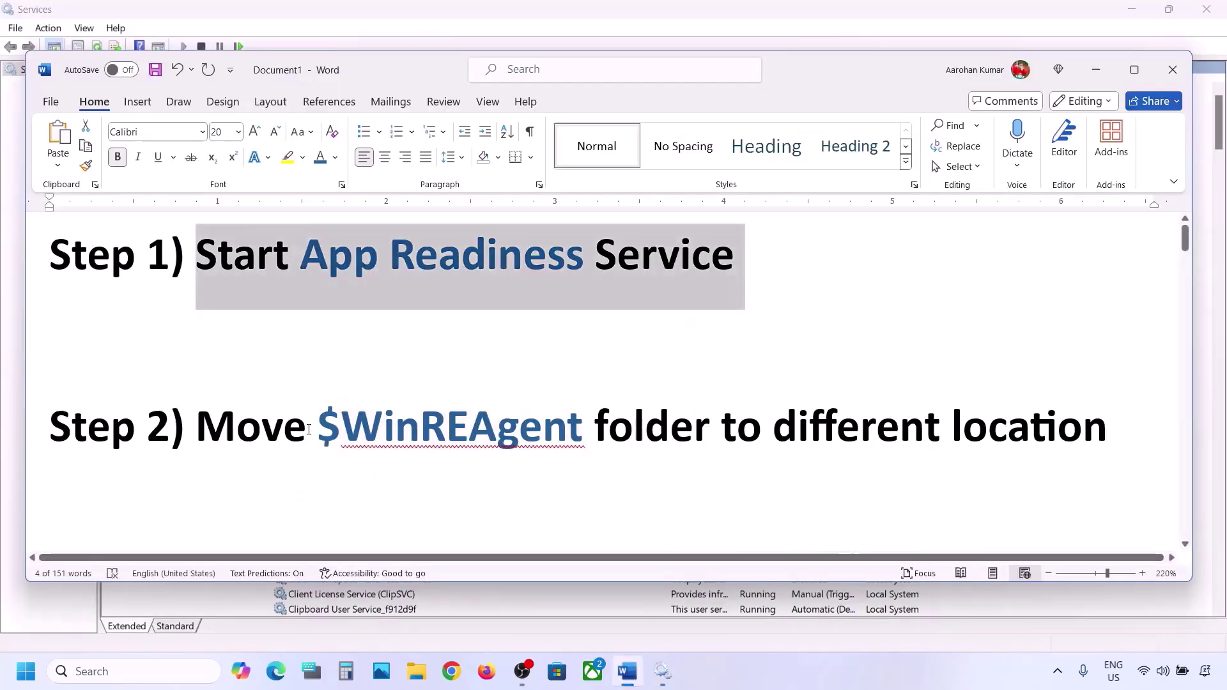
drag(324, 424, 526, 445)
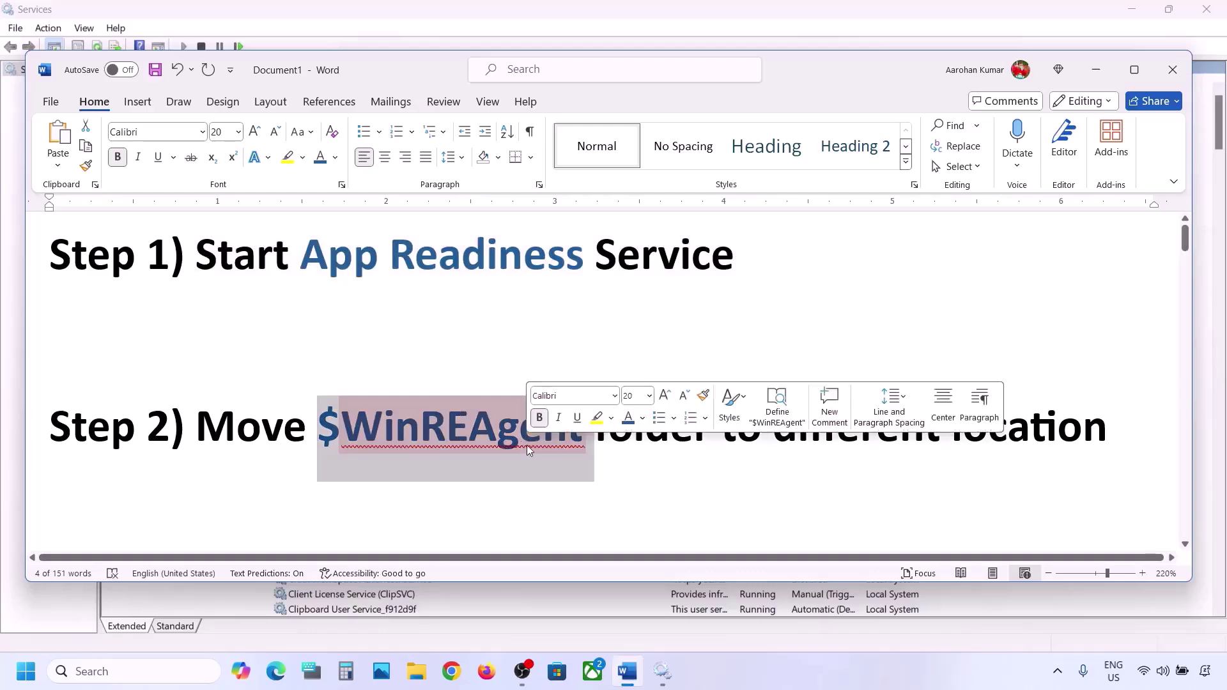
click(416, 671)
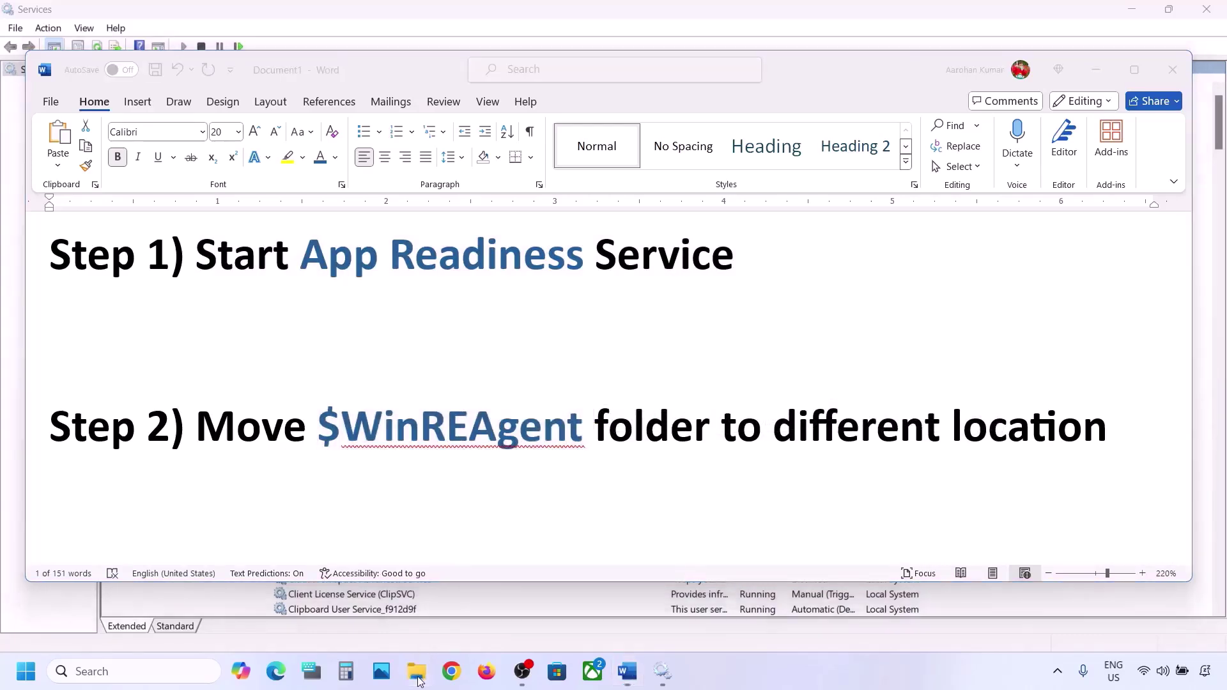
click(72, 368)
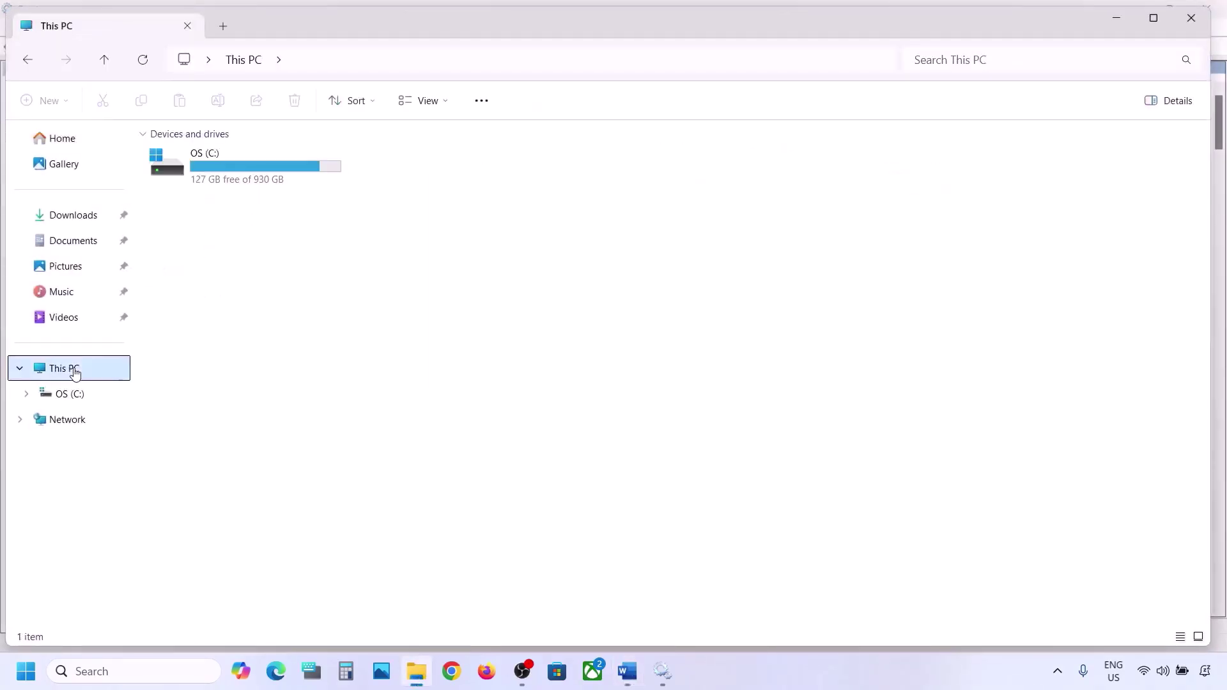
click(247, 179)
double_click(247, 179)
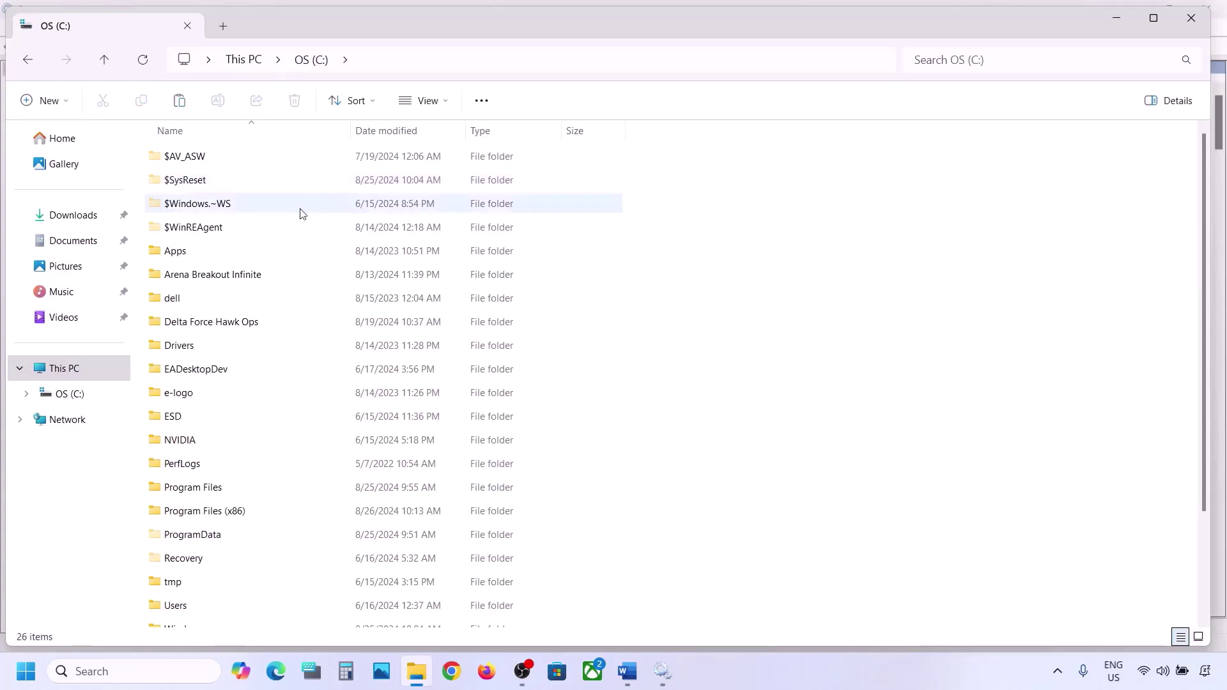
Step: Locate the $WinREAgent folder on the C: drive and check the display option for hidden items
click(209, 231)
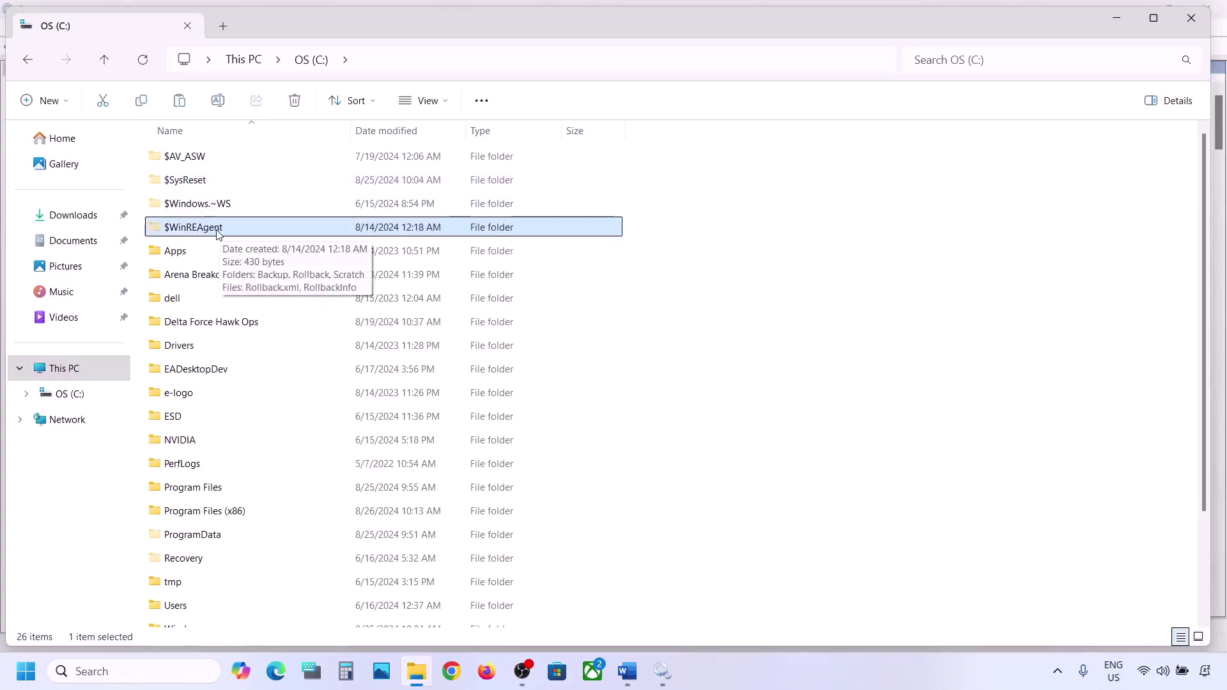
click(446, 102)
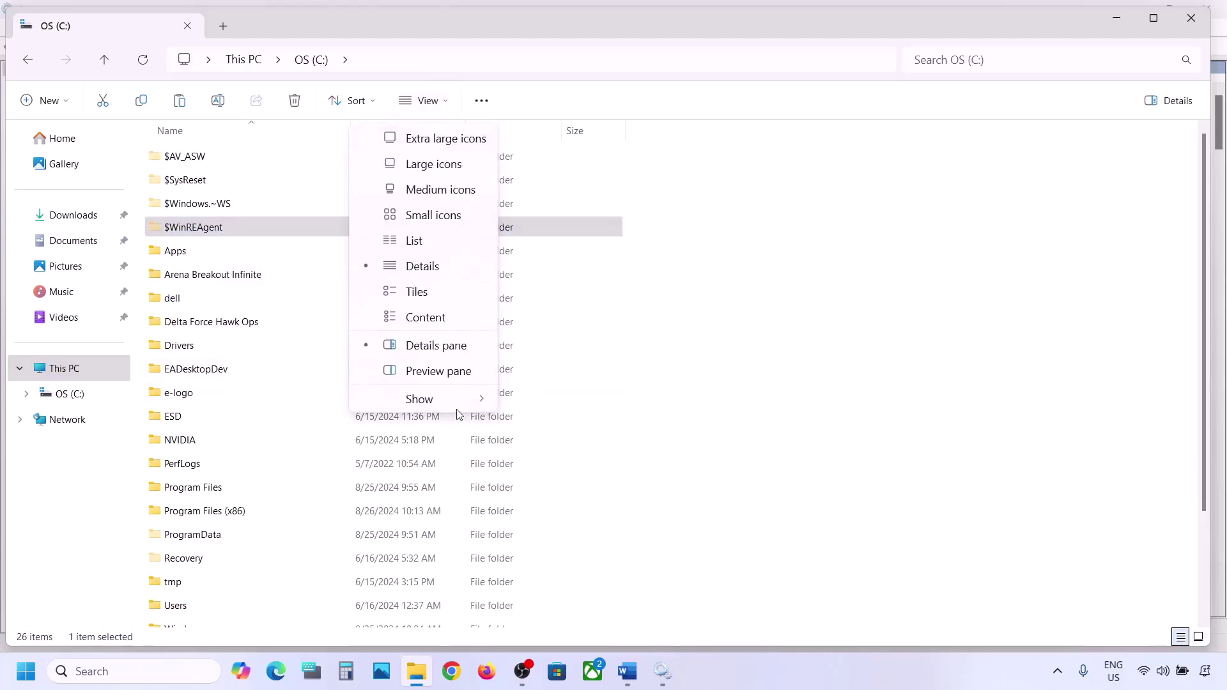
mouse_move(450, 401)
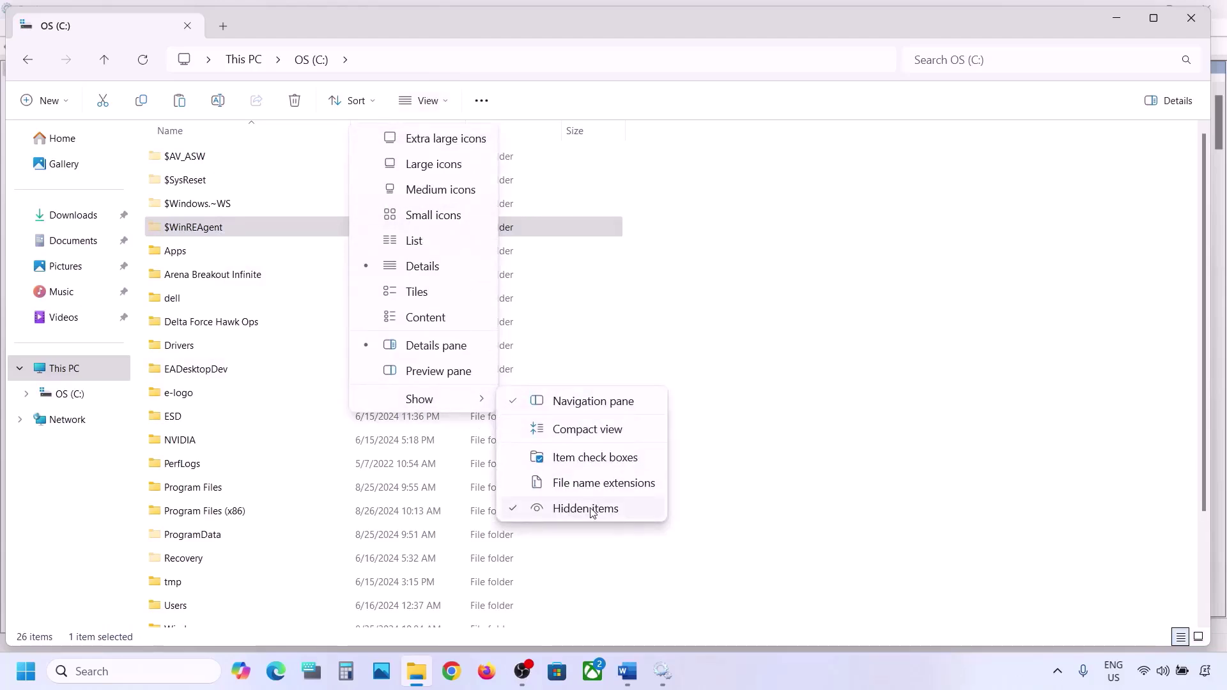
click(200, 231)
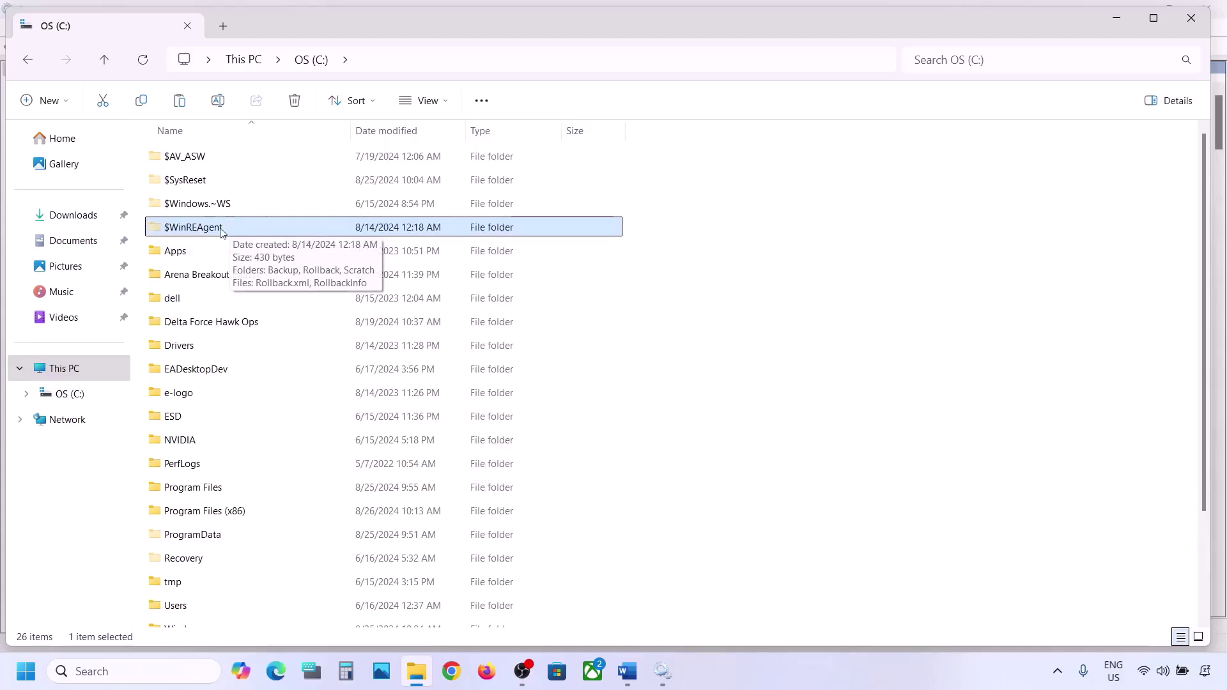
Step: Copy the $WinREAgent folder from the C: drive to the desktop
right_click(202, 230)
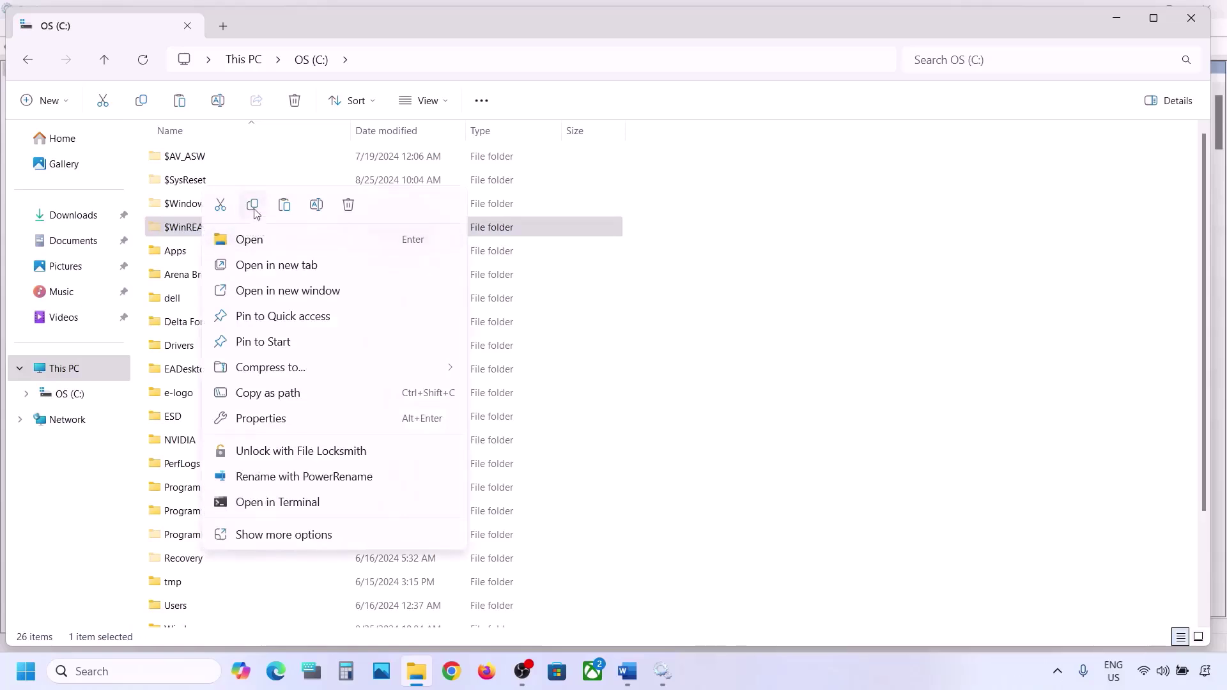
click(254, 209)
key(super+d)
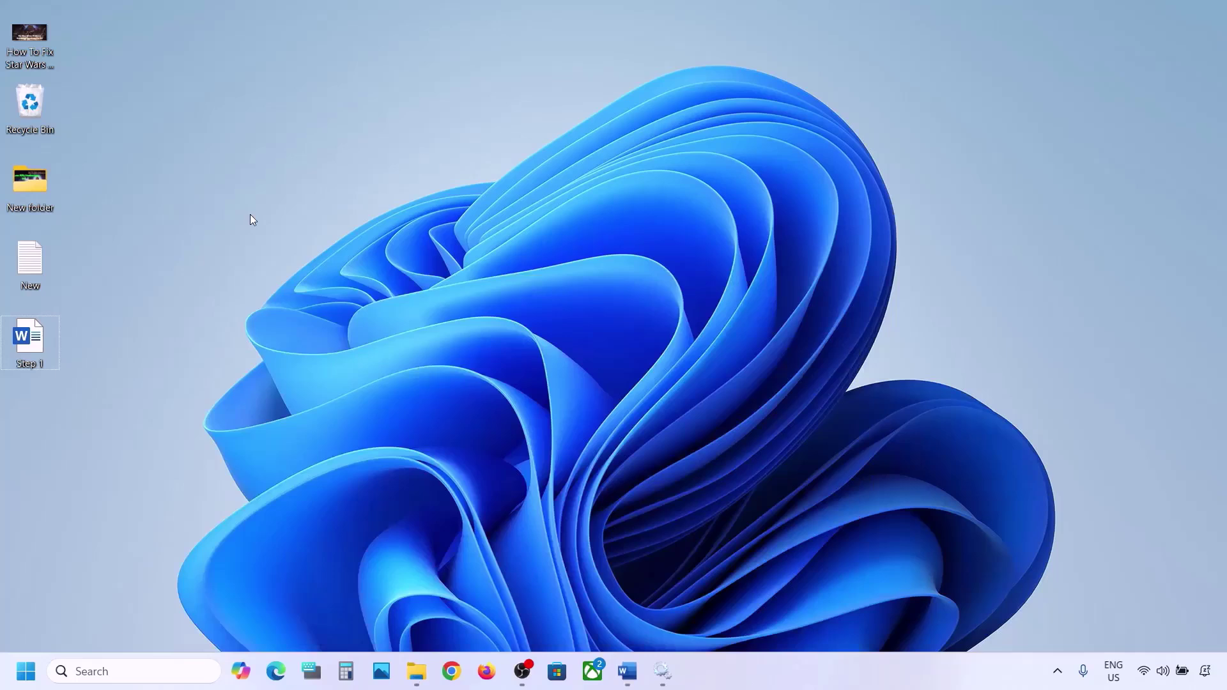
key(ctrl+v)
Step: Return to File Explorer and delete the original $WinREAgent folder from the C: drive
click(417, 670)
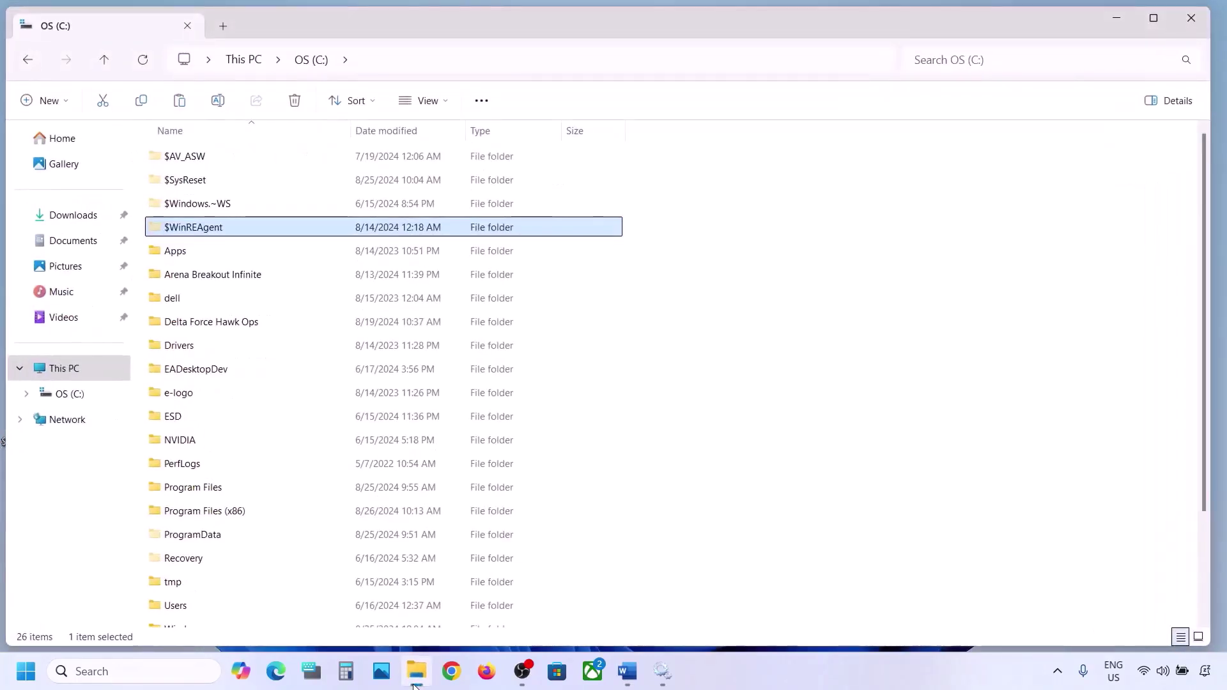
right_click(195, 229)
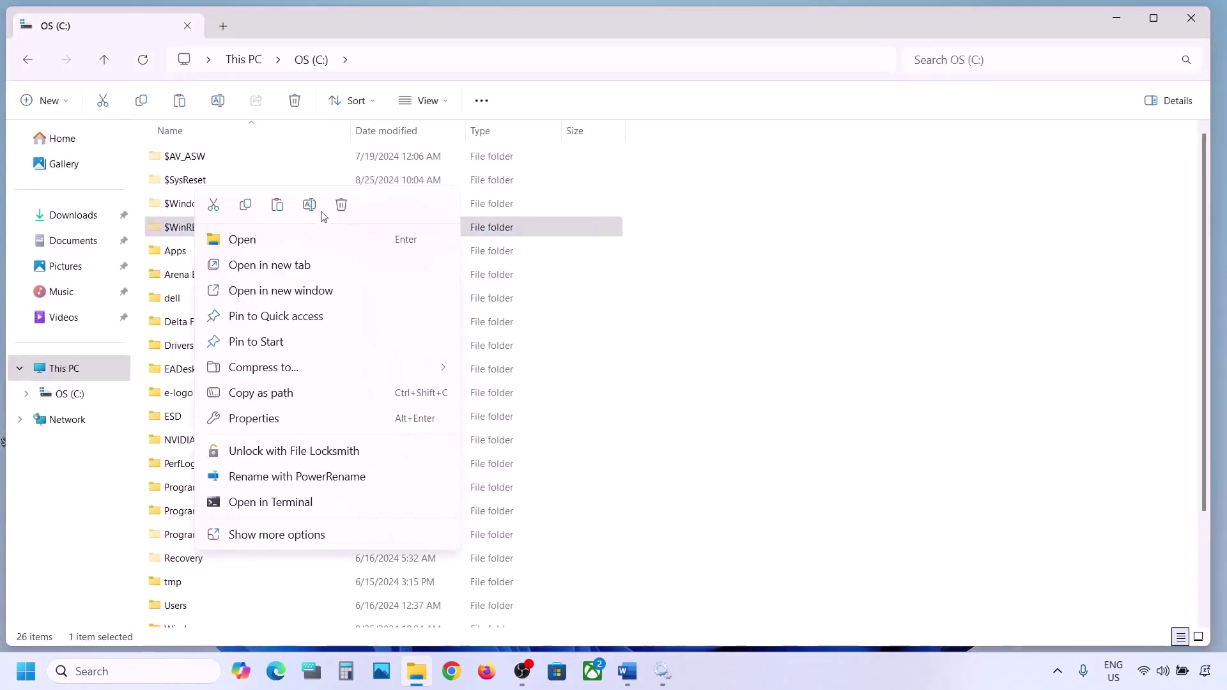
click(342, 205)
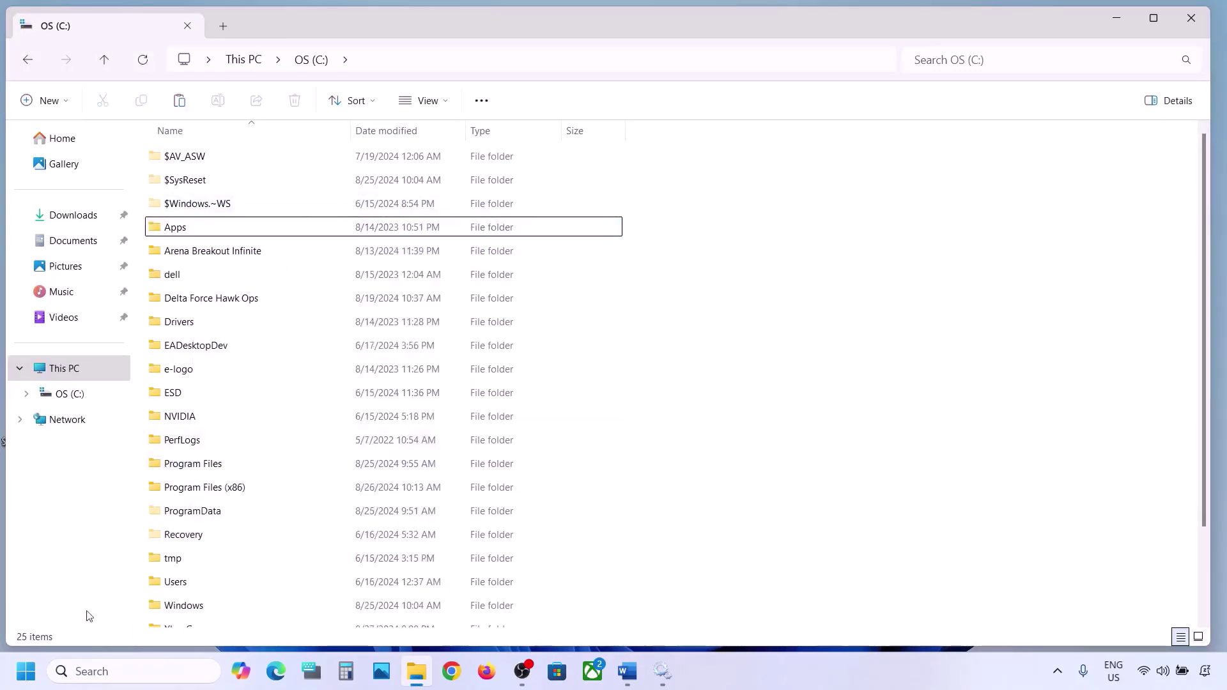
Step: View the Windows Update page in Settings, and minimize the Settings and File Explorer windows
key(super+i)
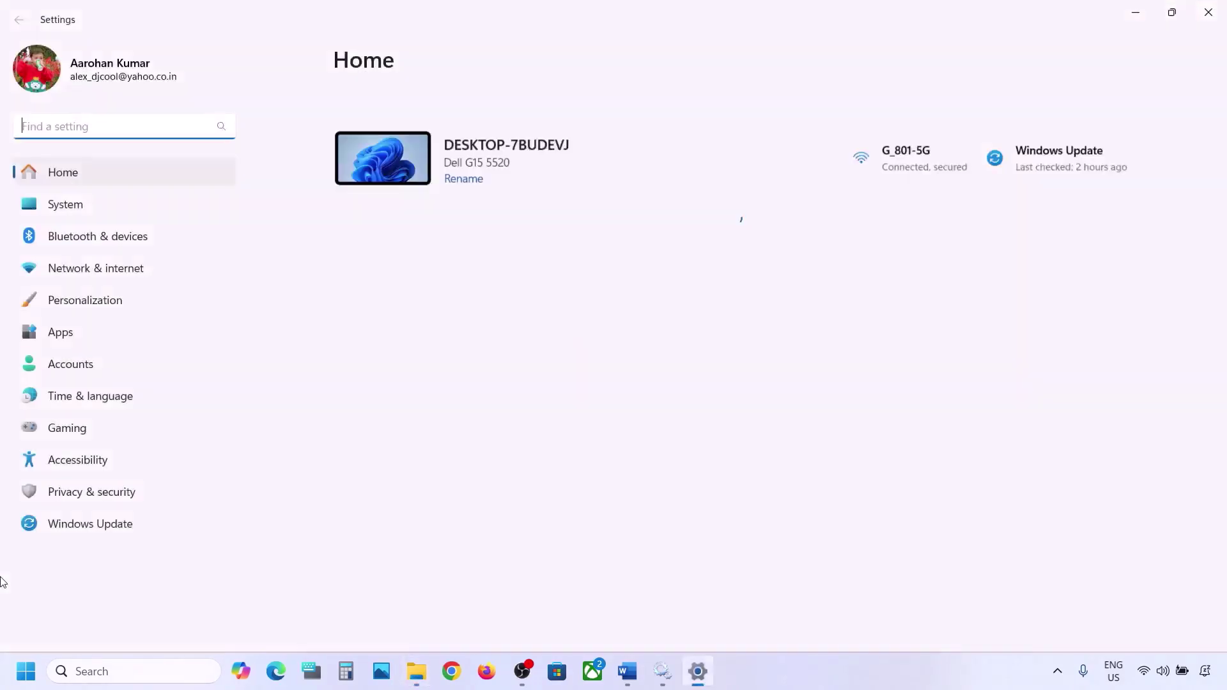
click(93, 532)
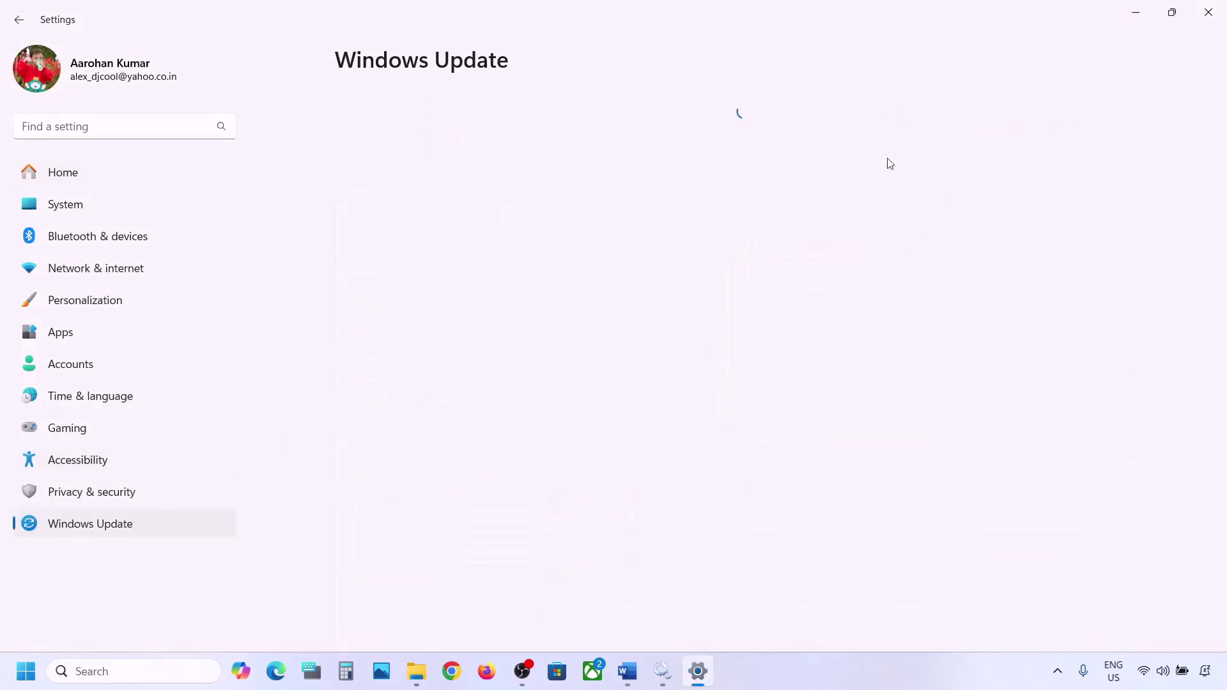
click(1147, 11)
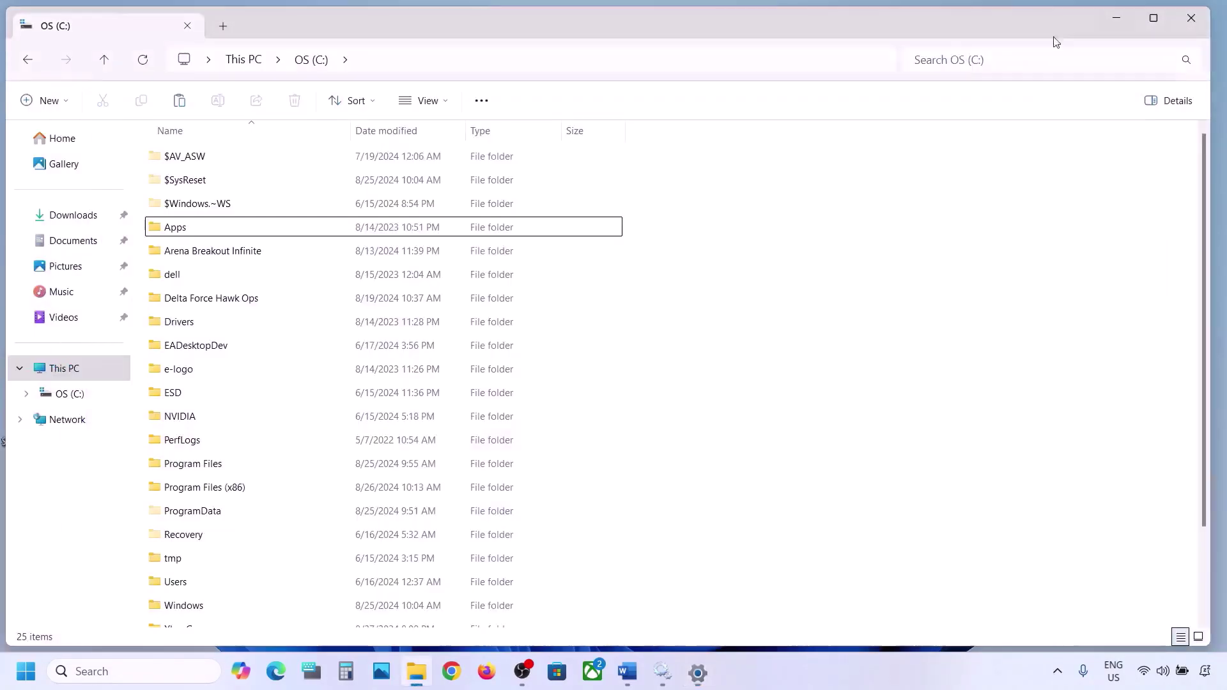
click(1115, 17)
Step: Display the computer's power options, including Restart, and close them without choosing any
click(26, 671)
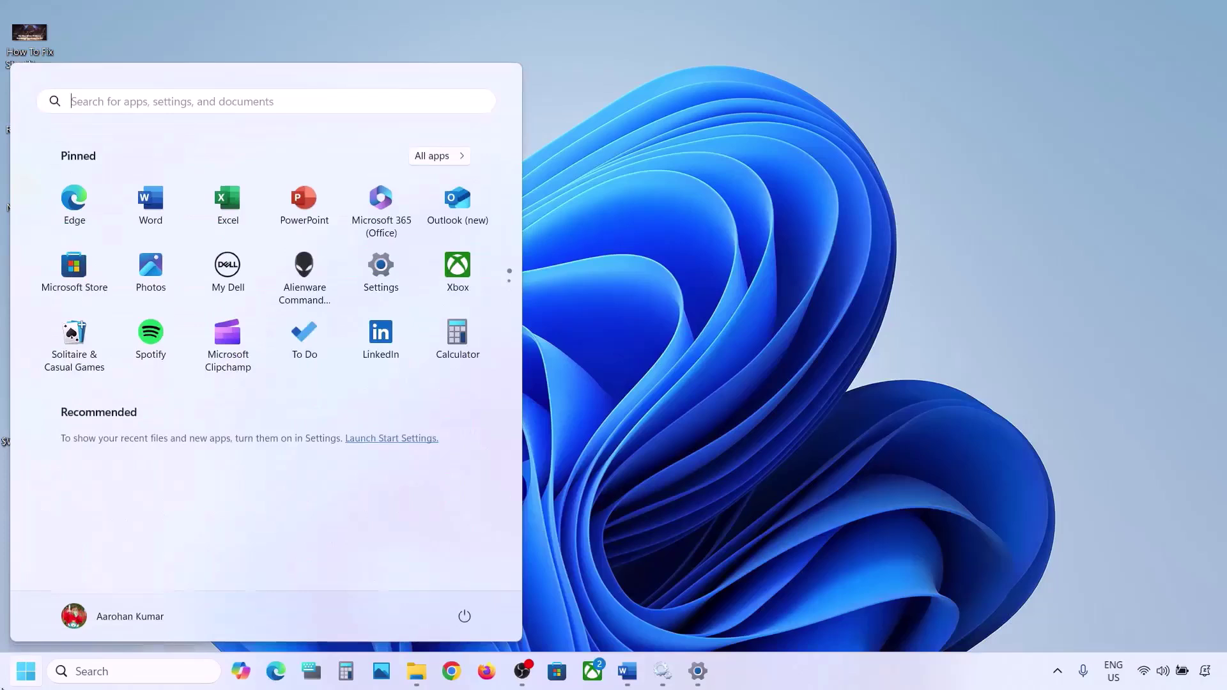
click(464, 615)
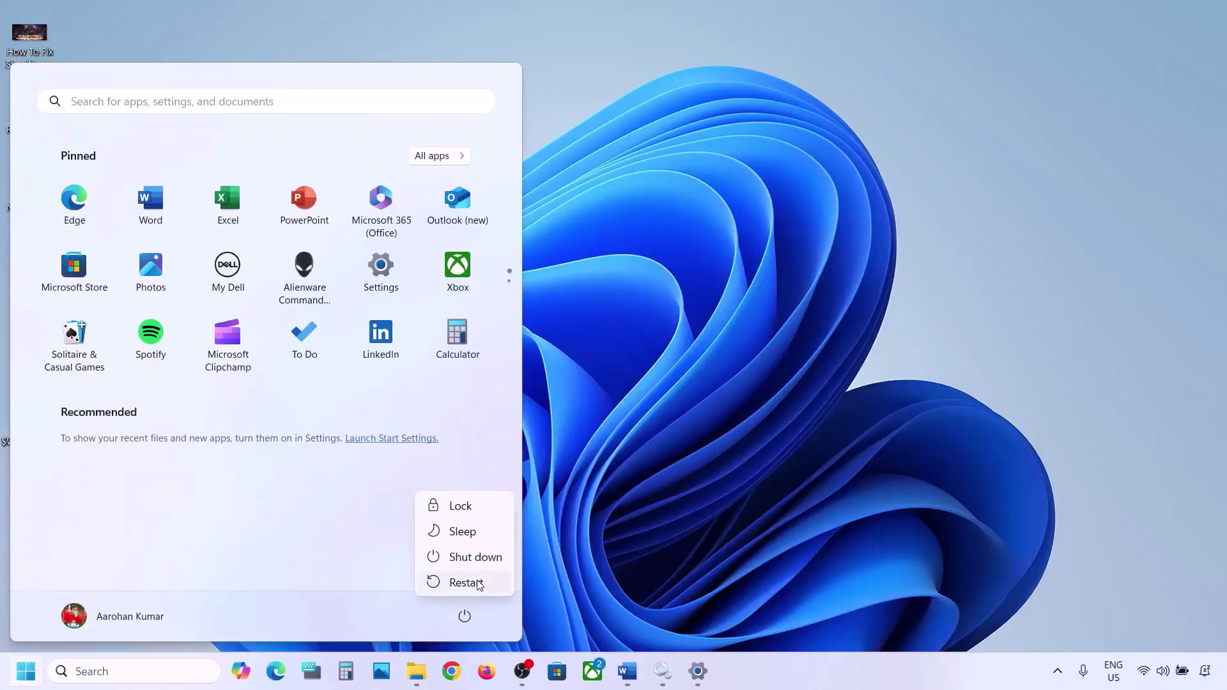
click(674, 472)
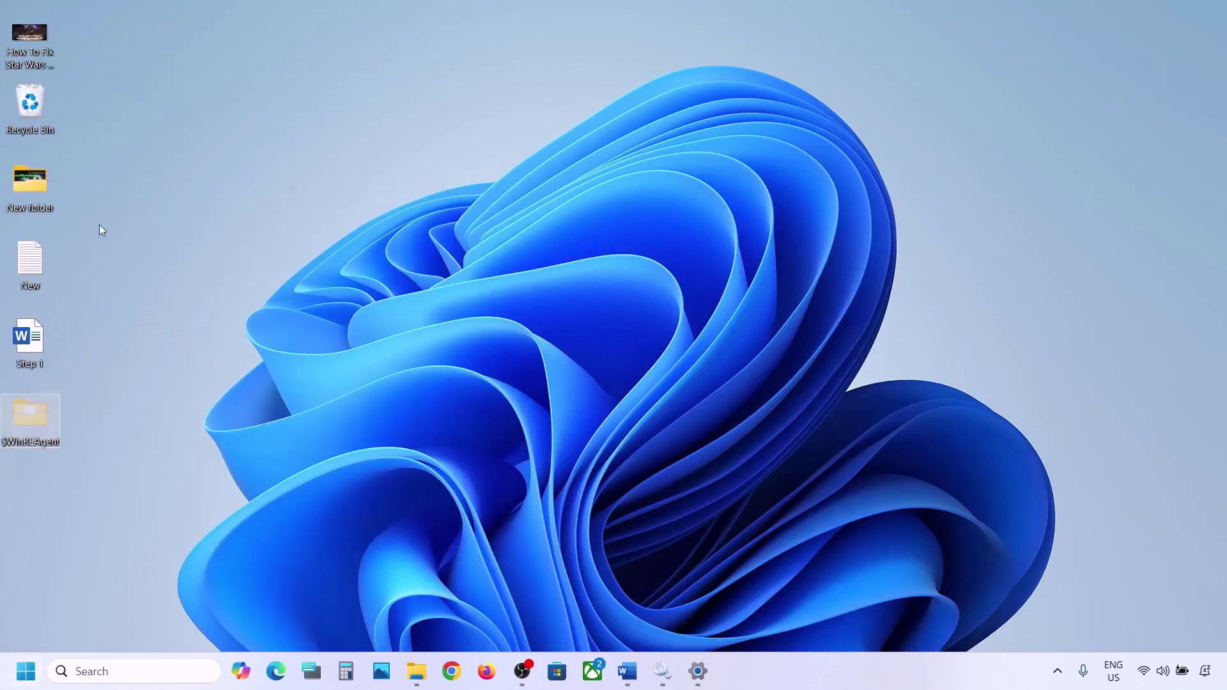
Step: Move the $WinREAgent folder from the desktop back to the OS (C:) drive and minimize File Explorer
right_click(28, 411)
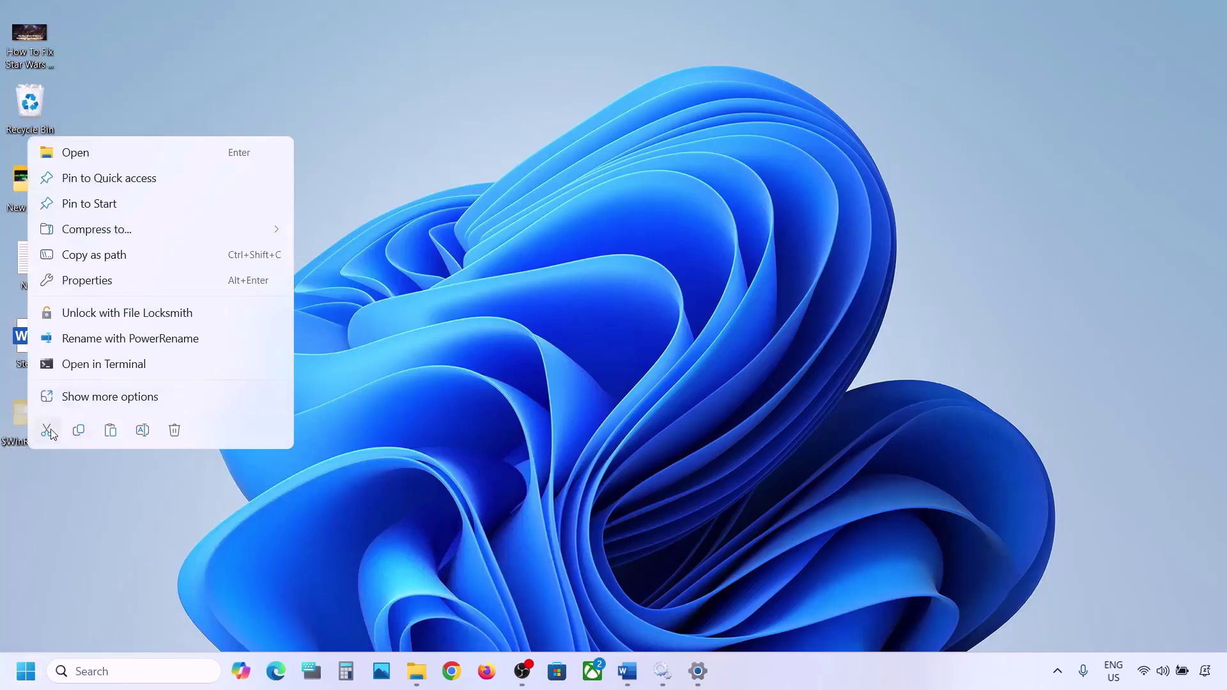
click(51, 428)
click(415, 671)
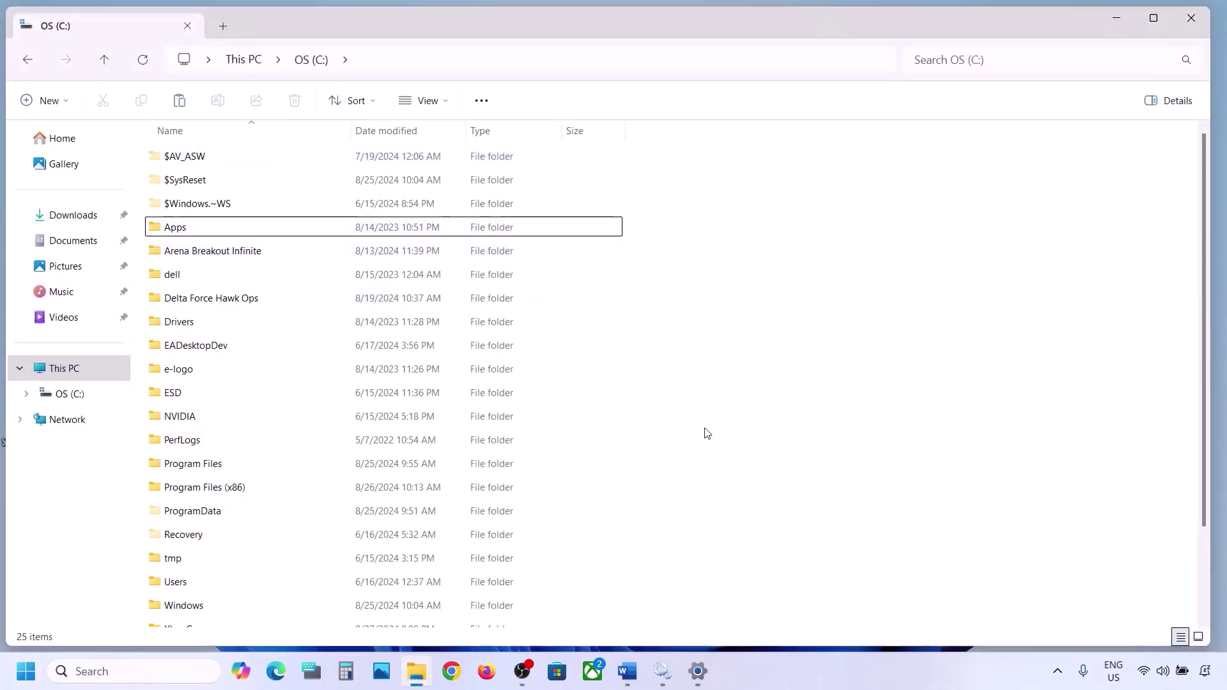
key(ctrl+v)
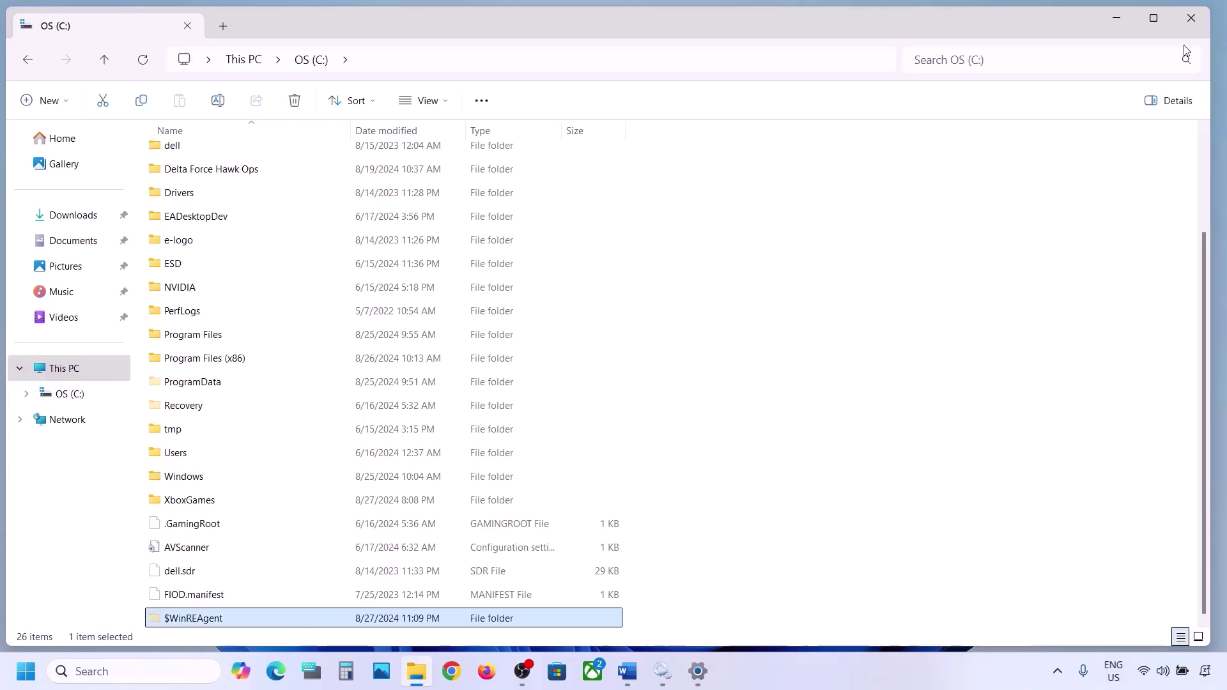
click(1101, 26)
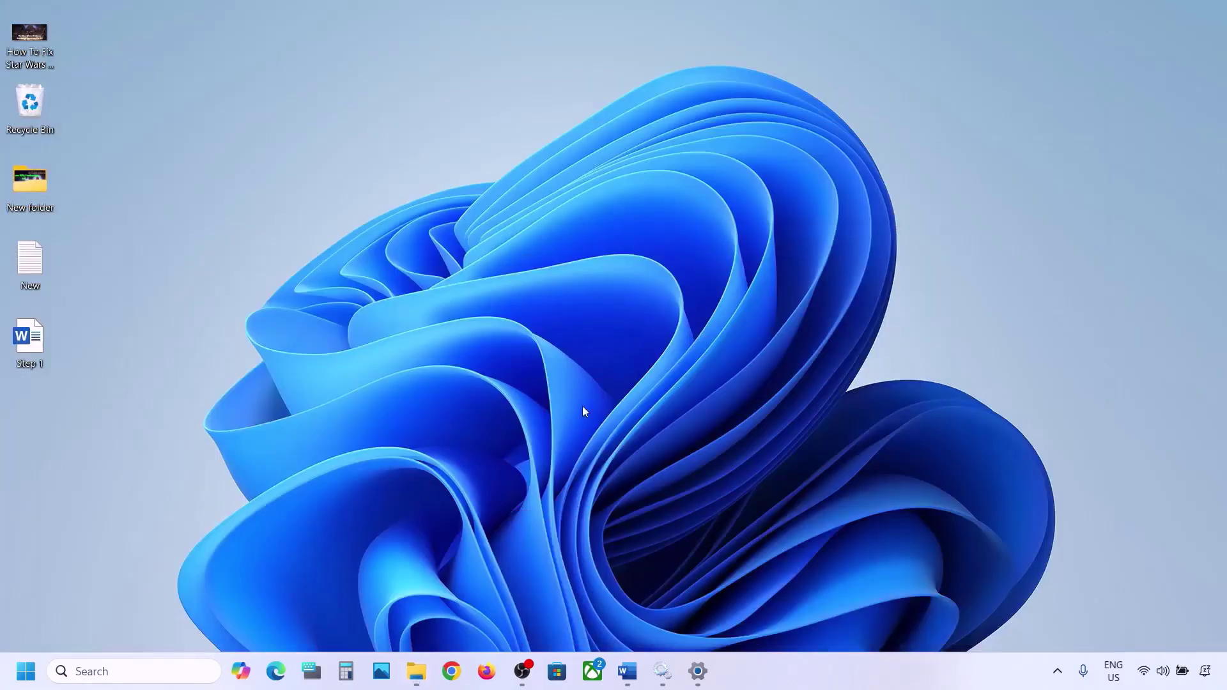
Step: Switch to the Word notes and highlight the Step 3 text "Run Update Troubleshooter"
click(627, 671)
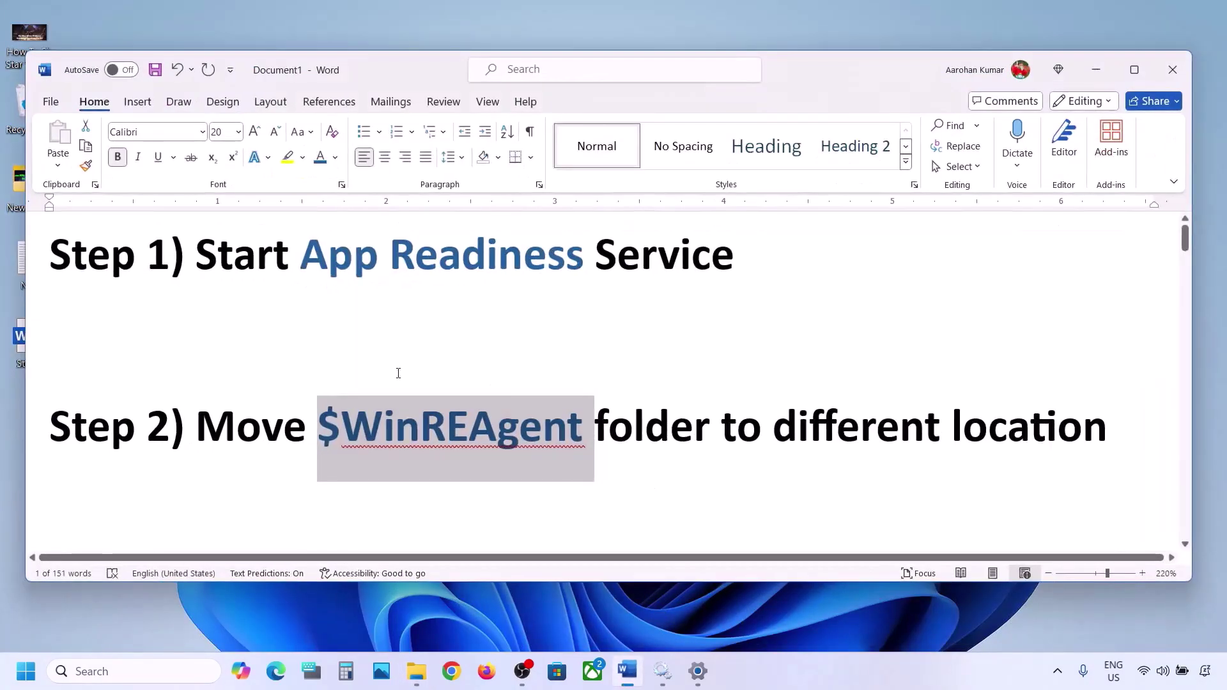
scroll(390, 375, down, 2)
scroll(390, 376, down, 2)
drag(225, 360, 706, 339)
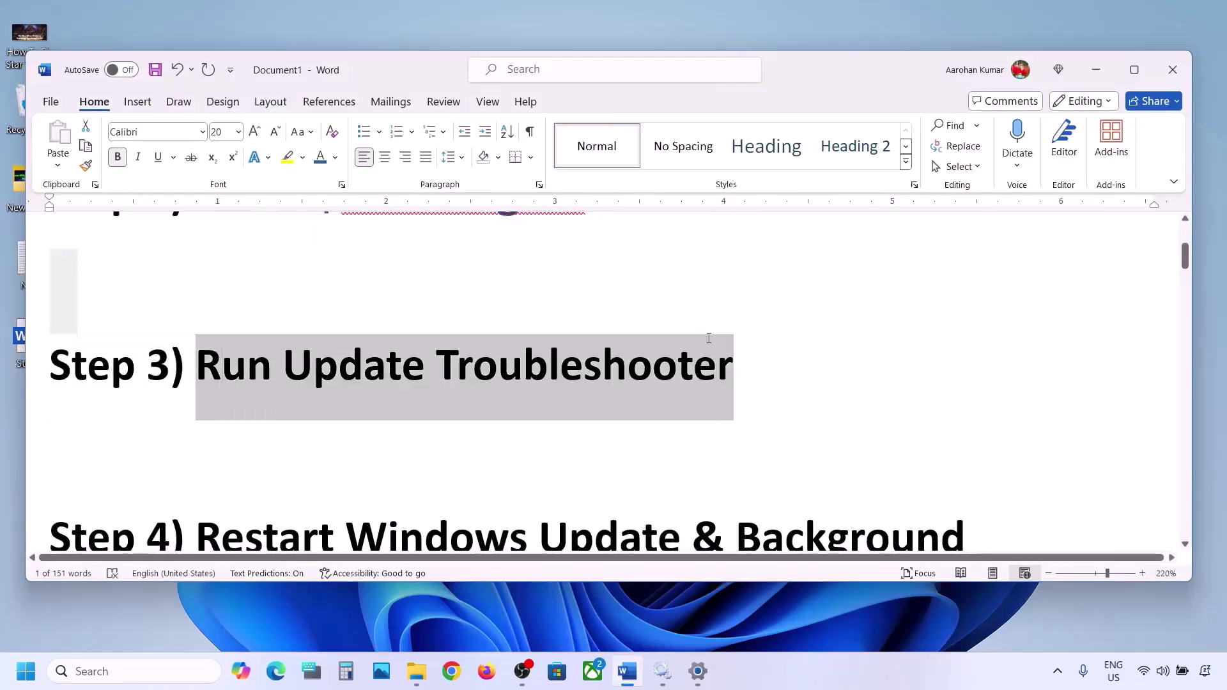
Step: Run the Windows Update troubleshooter from the other troubleshooters in the System section of Settings
click(29, 680)
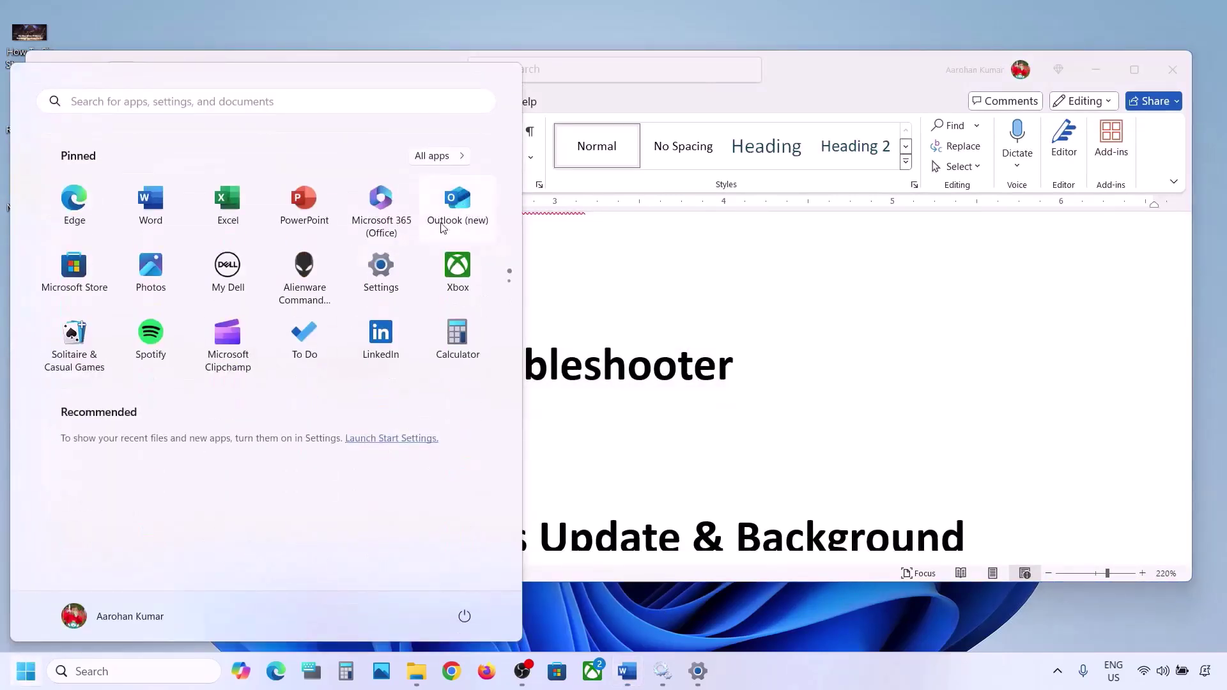
click(384, 268)
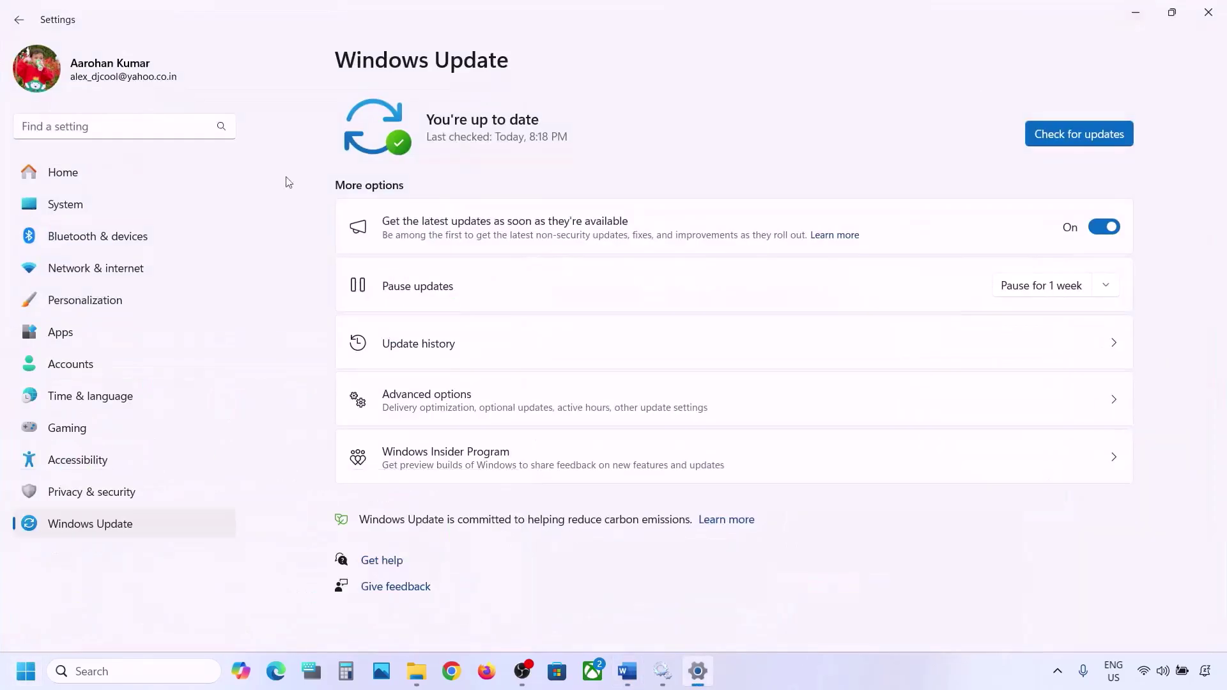
click(115, 211)
scroll(461, 310, down, 5)
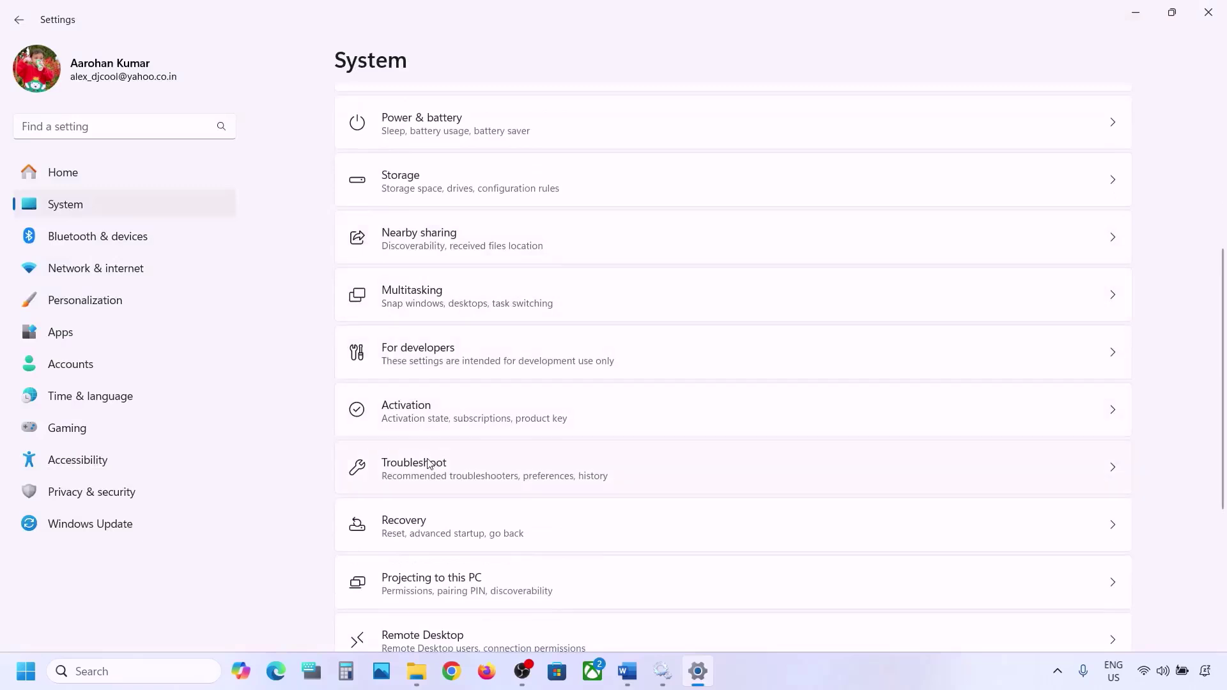
click(428, 463)
click(435, 266)
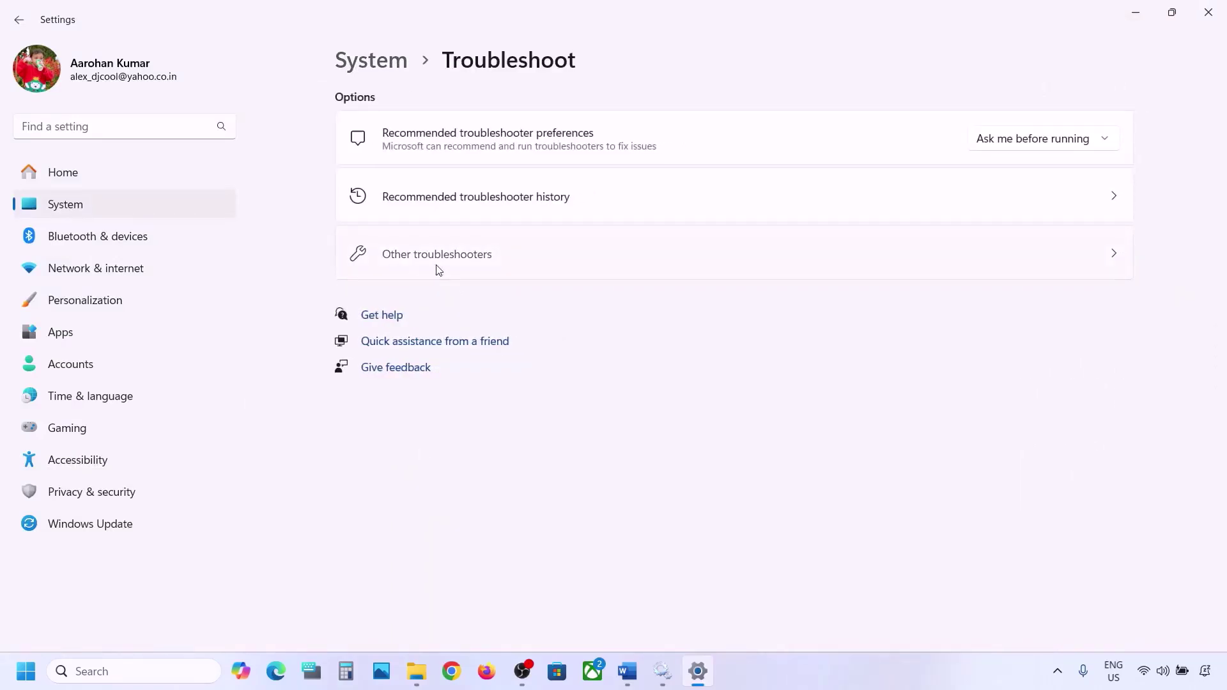
scroll(435, 269, down, 1)
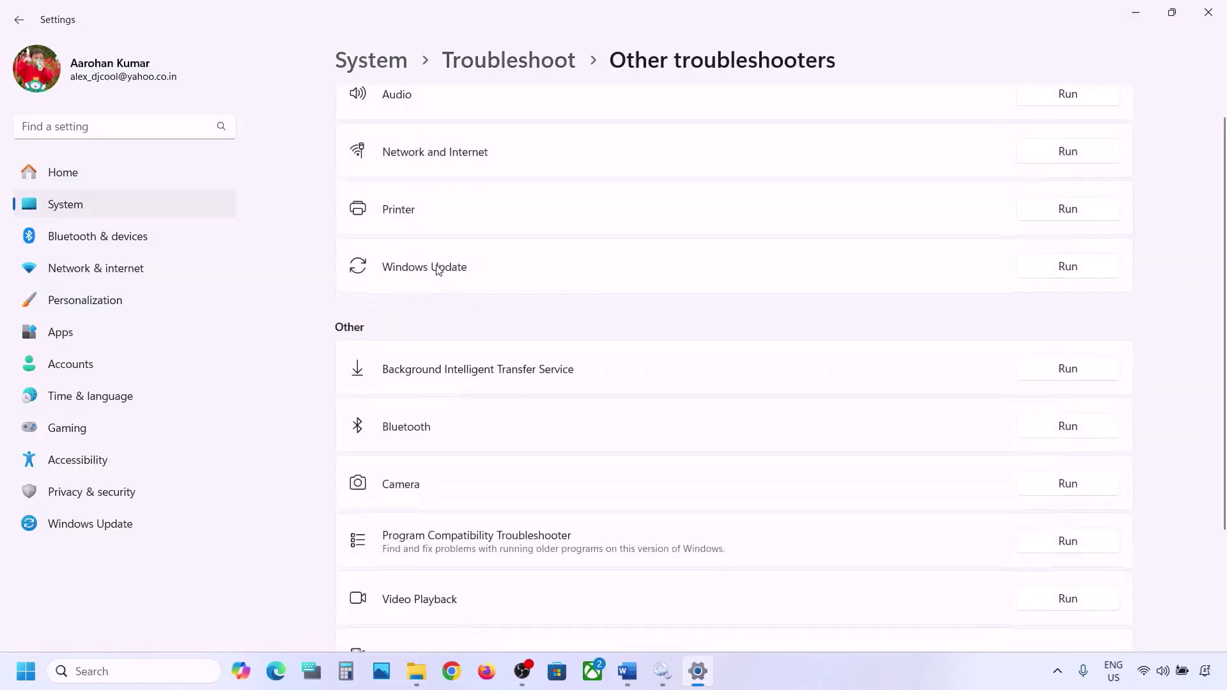
click(1070, 279)
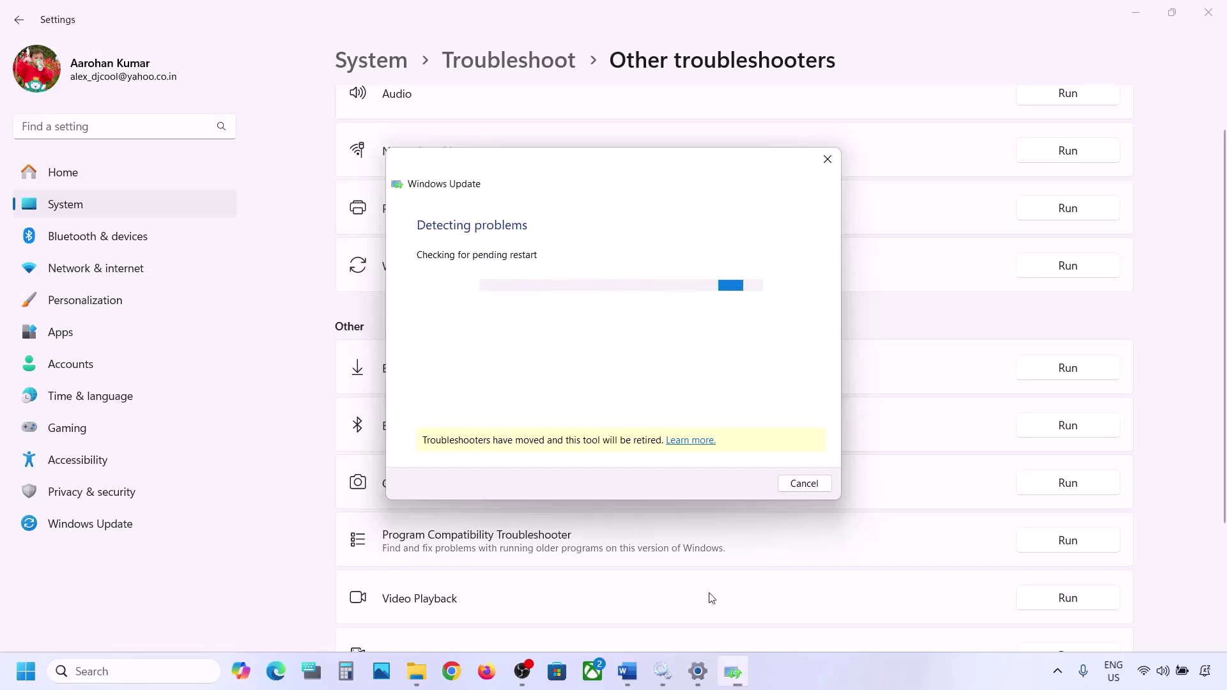
Step: Return to the Word notes and highlight the Step 4 text on restarting Windows Update and the Background Intelligent Transfer Service
click(627, 671)
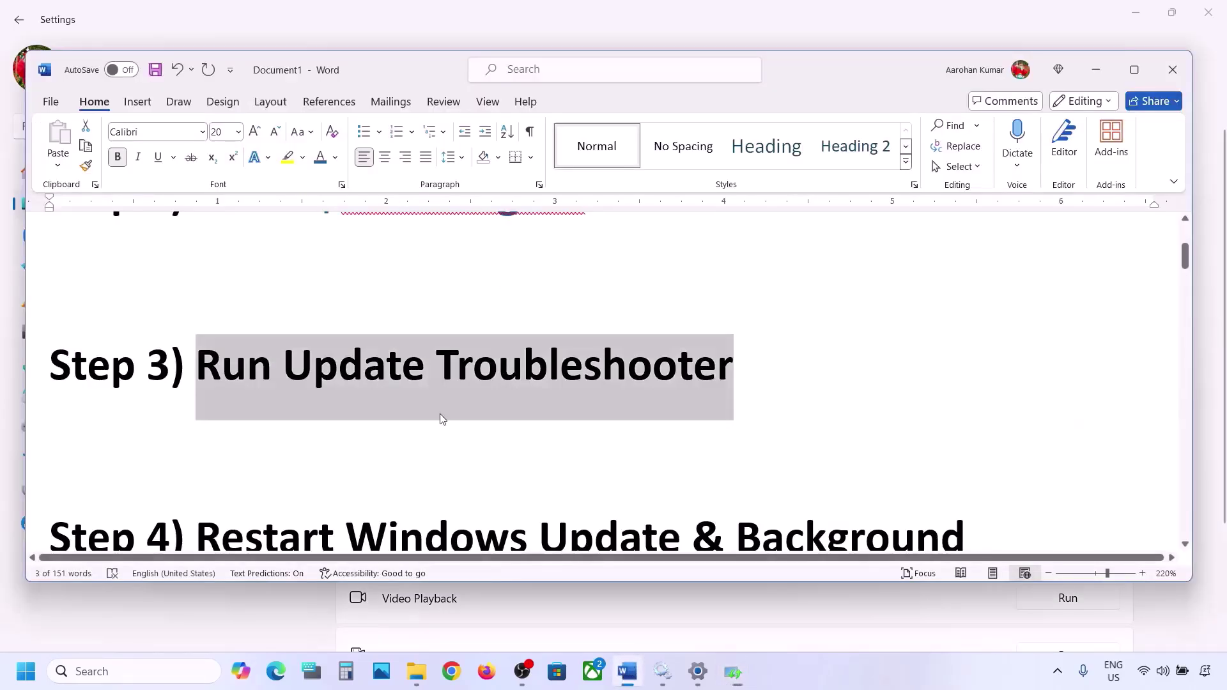
scroll(440, 413, down, 3)
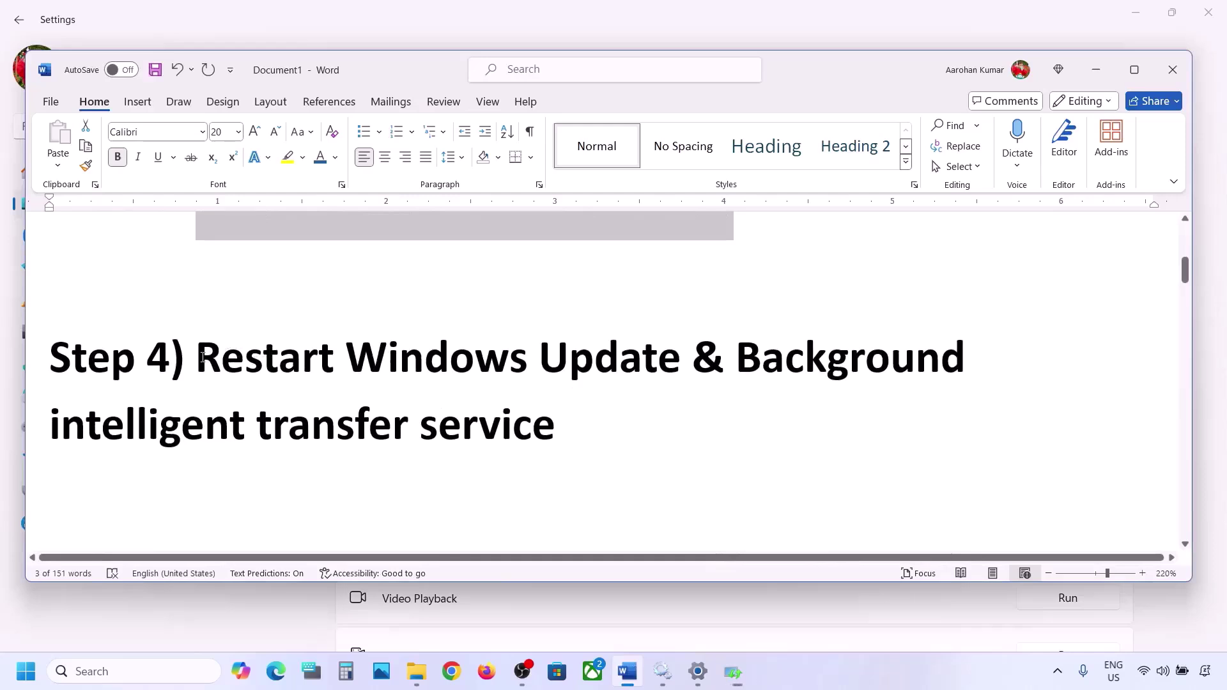
drag(202, 356, 527, 416)
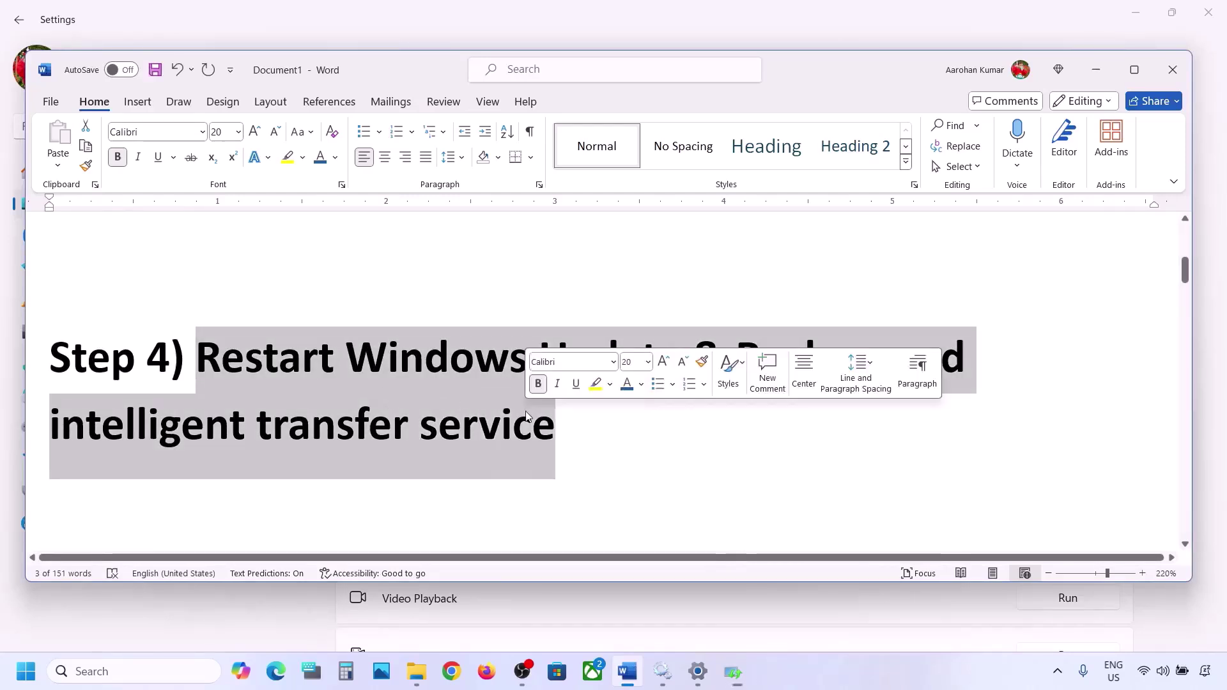
Step: Search Windows for "services" and open the Services console
click(109, 671)
text(s)
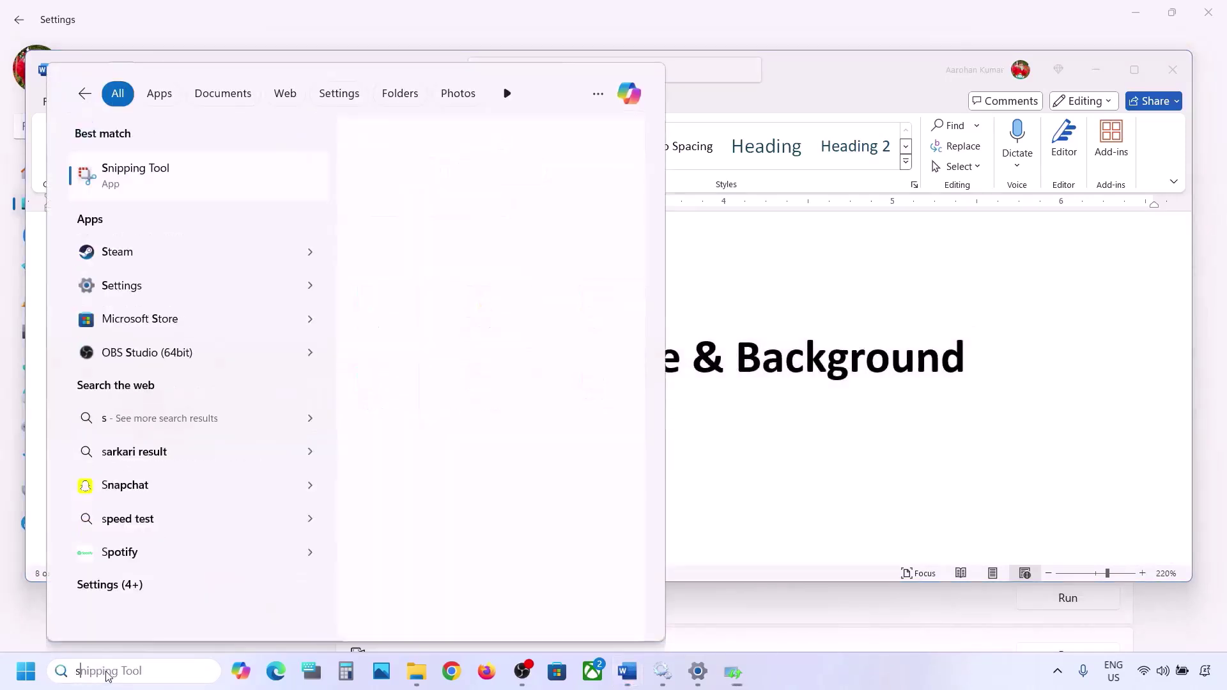
text(ervices)
key(Return)
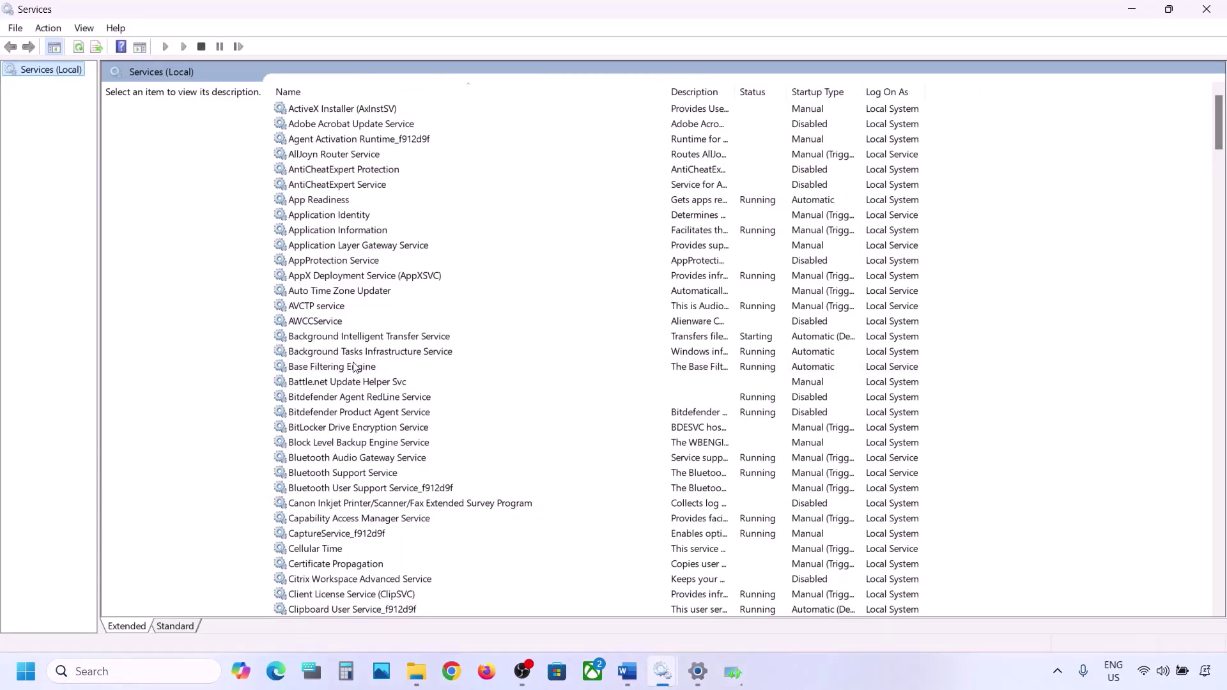
Step: Set the Windows Update service's startup type to Automatic and restart the service
click(355, 368)
key(w)
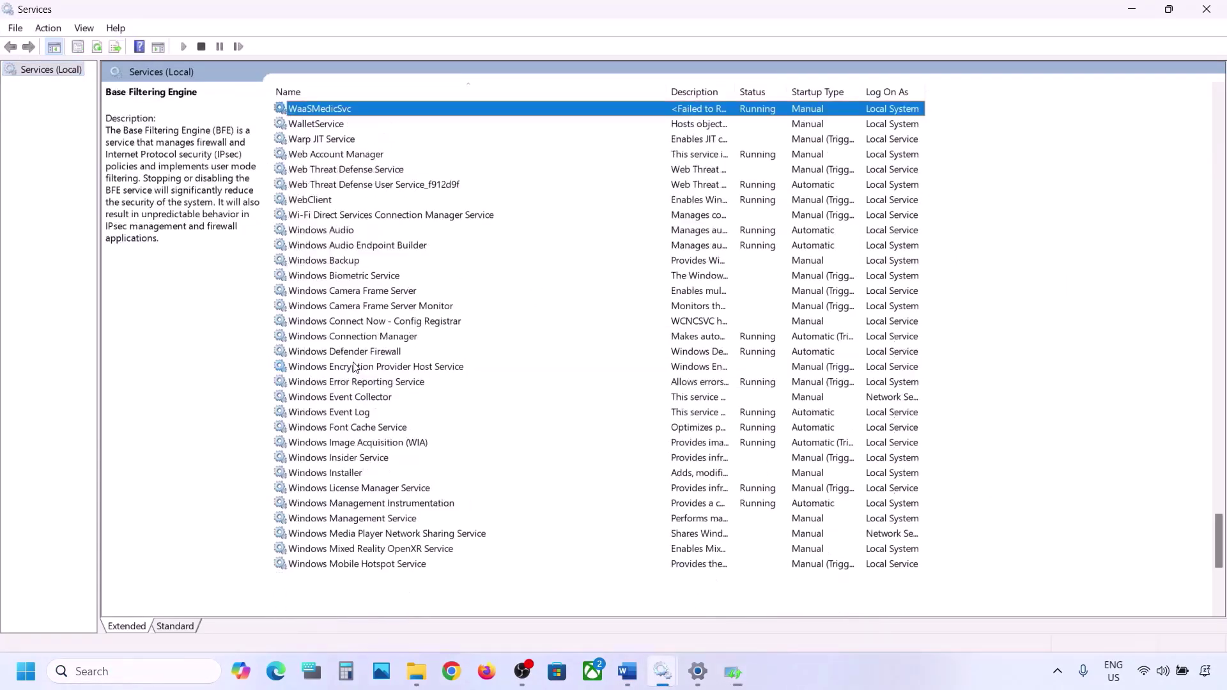
scroll(400, 492, down, 7)
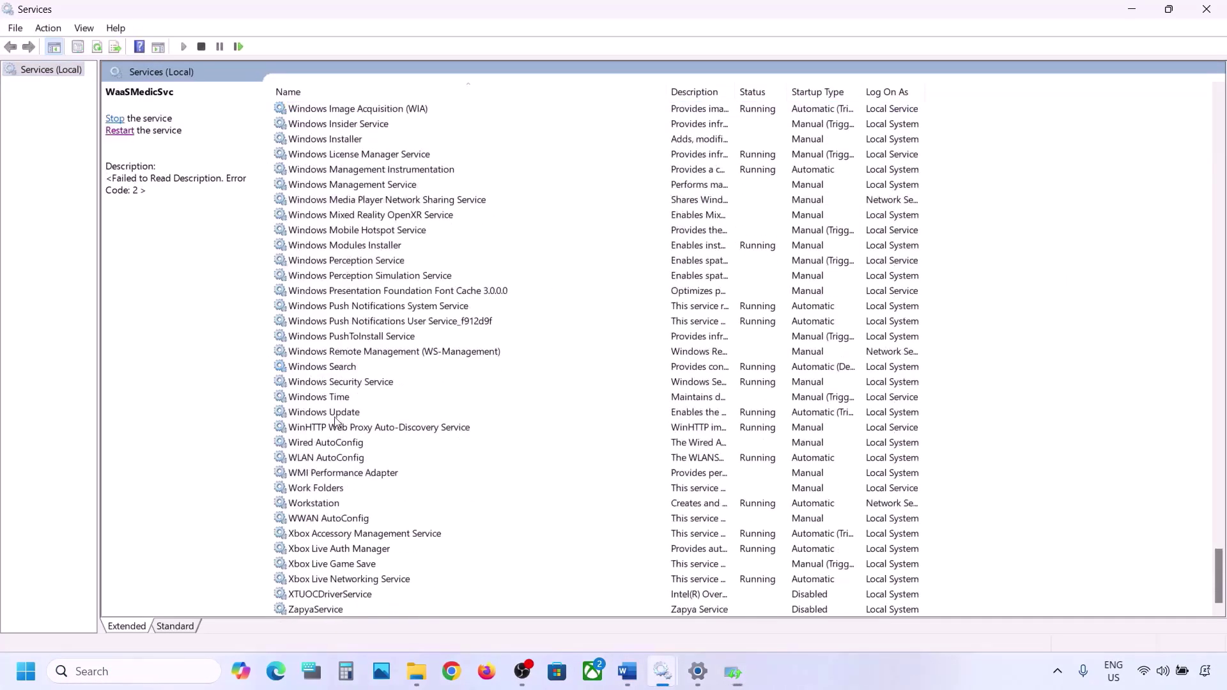
click(332, 414)
double_click(403, 415)
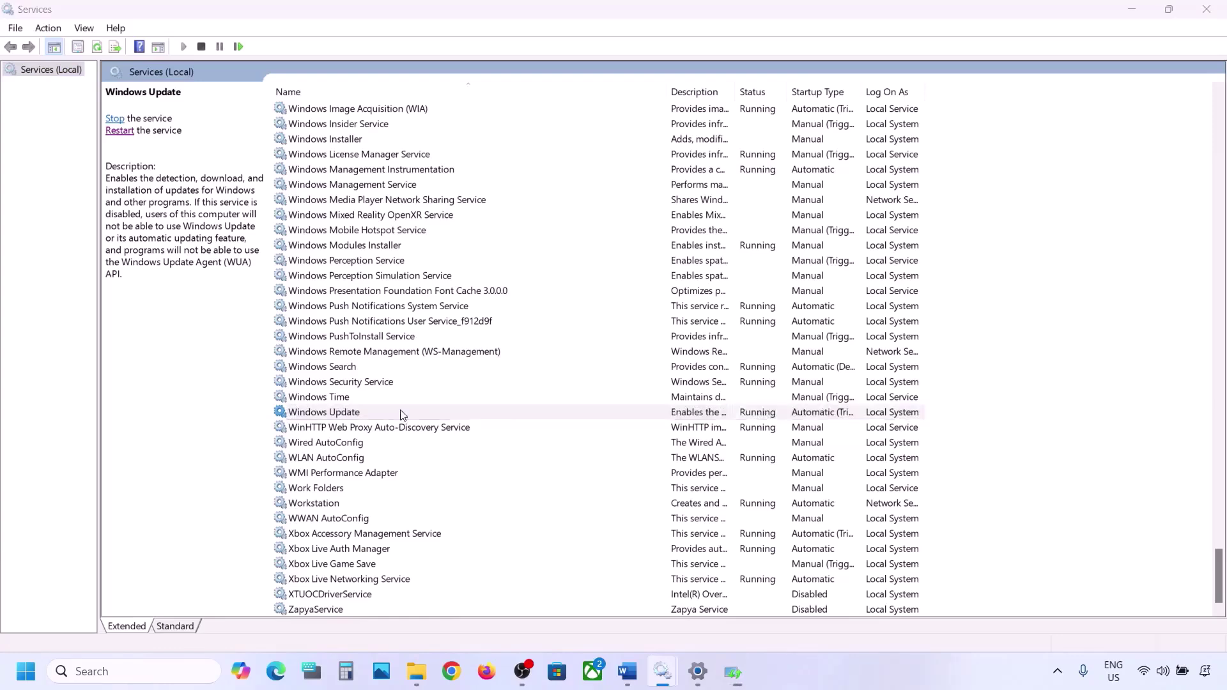
click(604, 319)
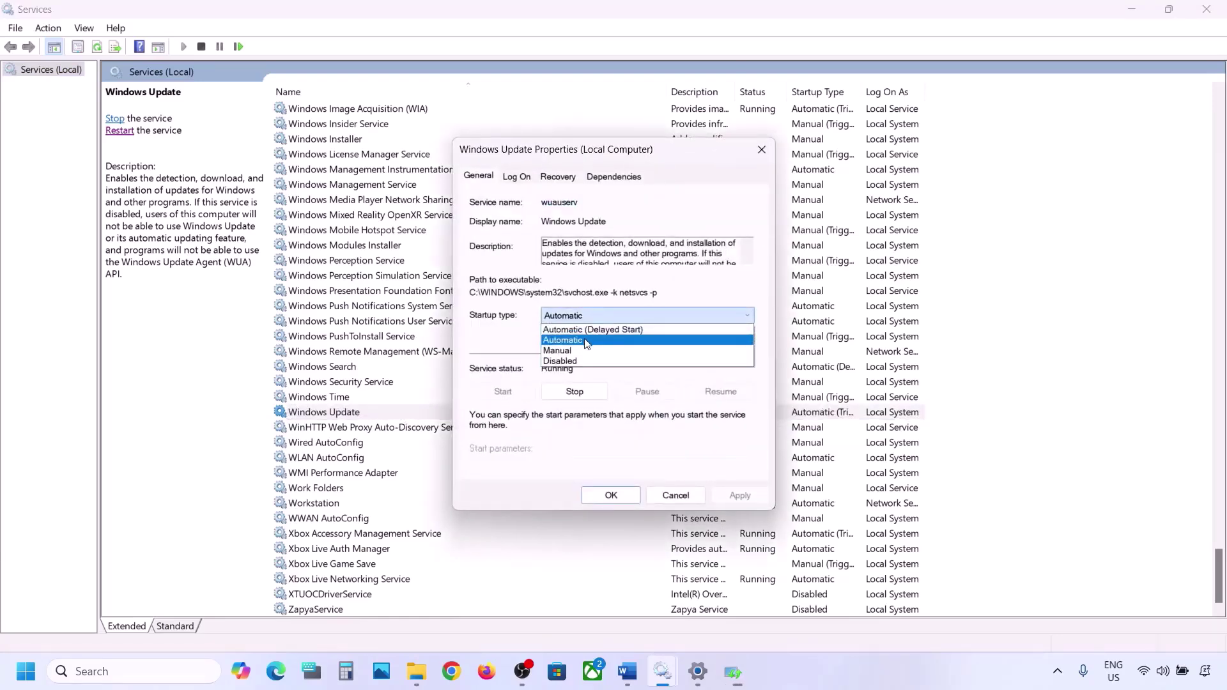
click(587, 343)
click(721, 496)
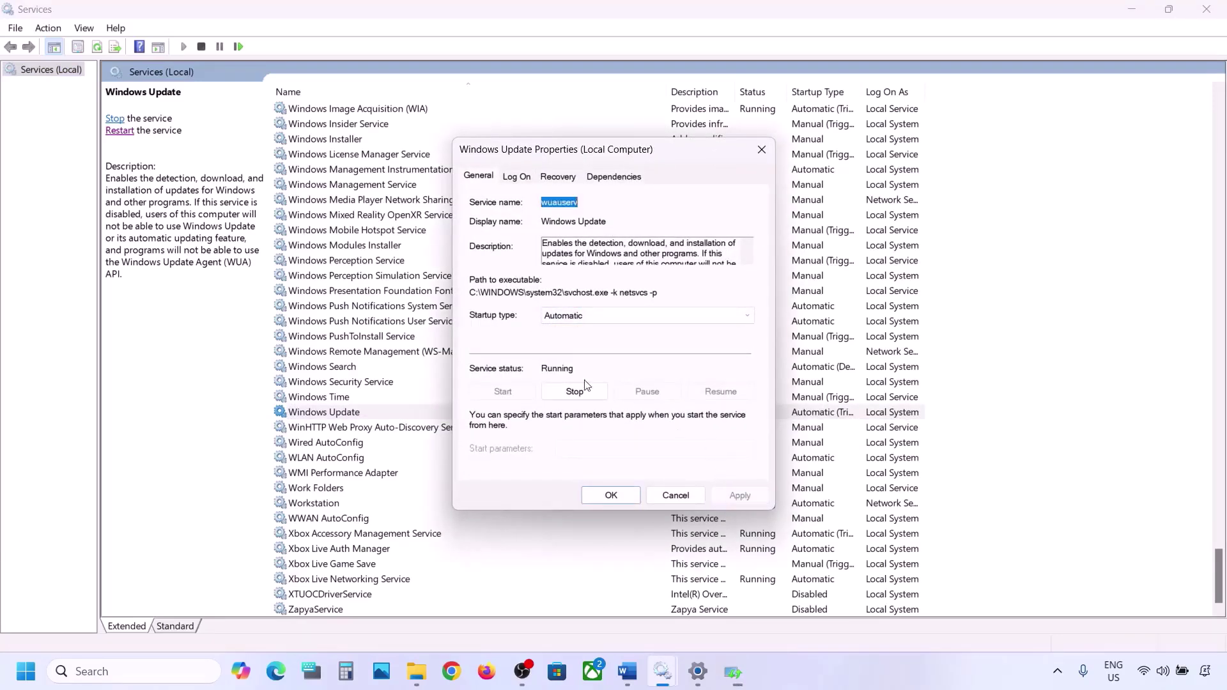
click(589, 498)
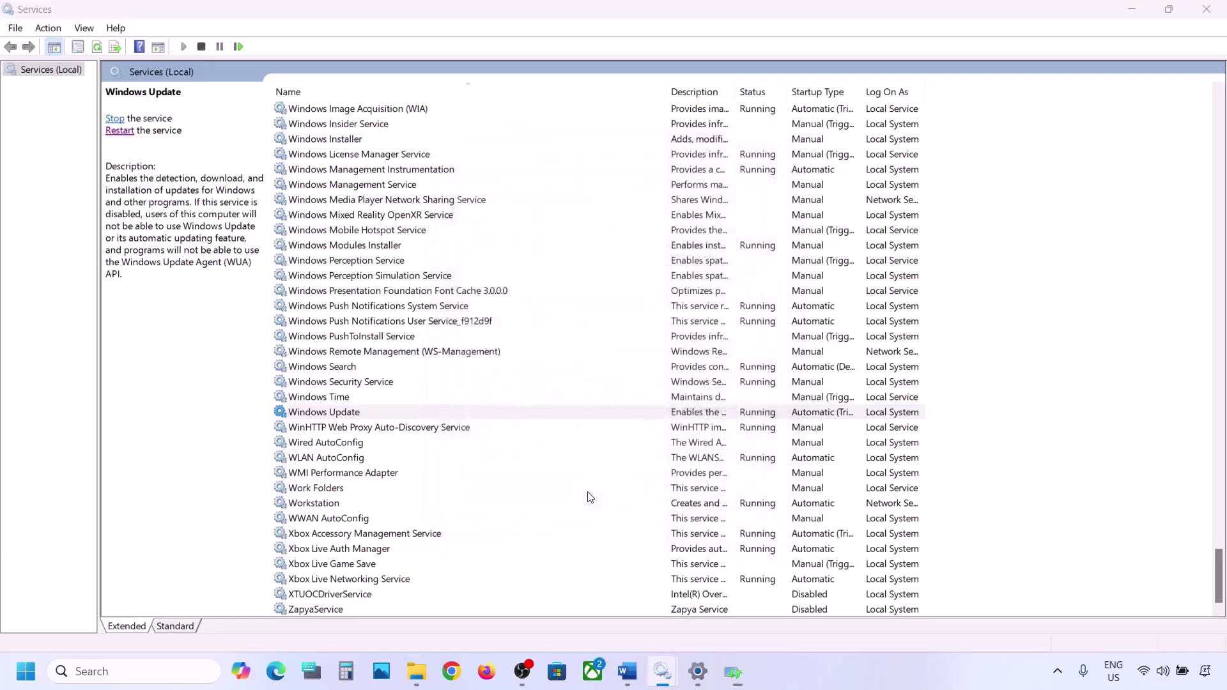
right_click(333, 416)
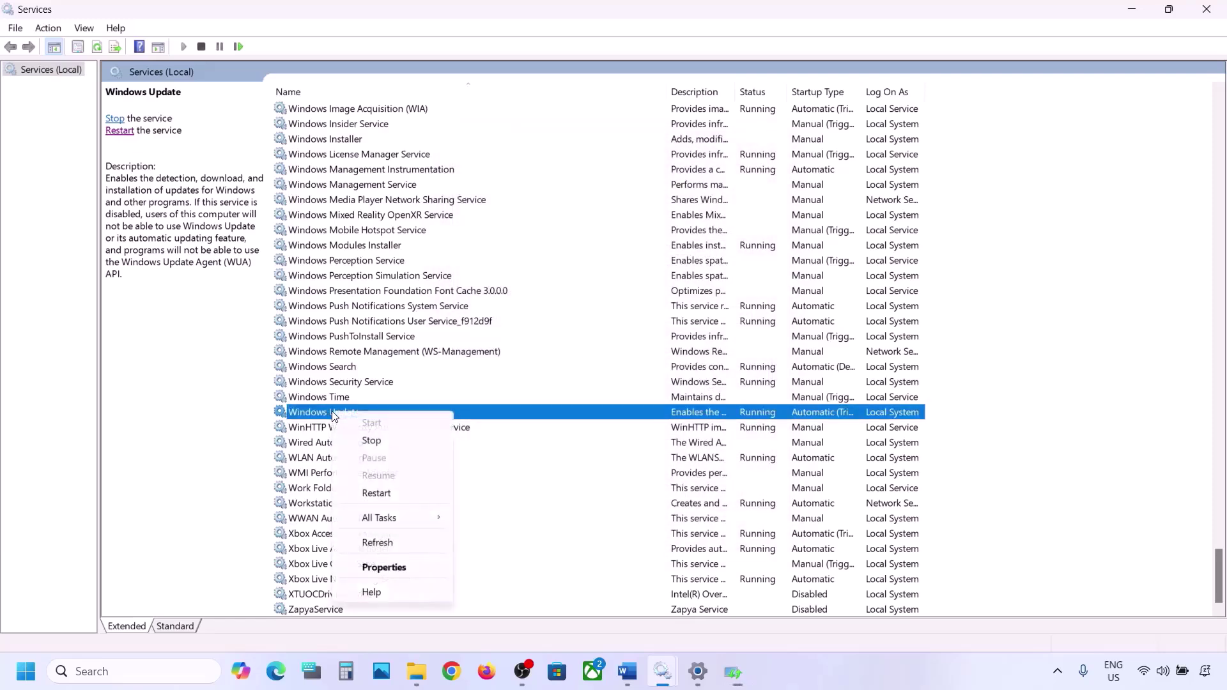
click(385, 490)
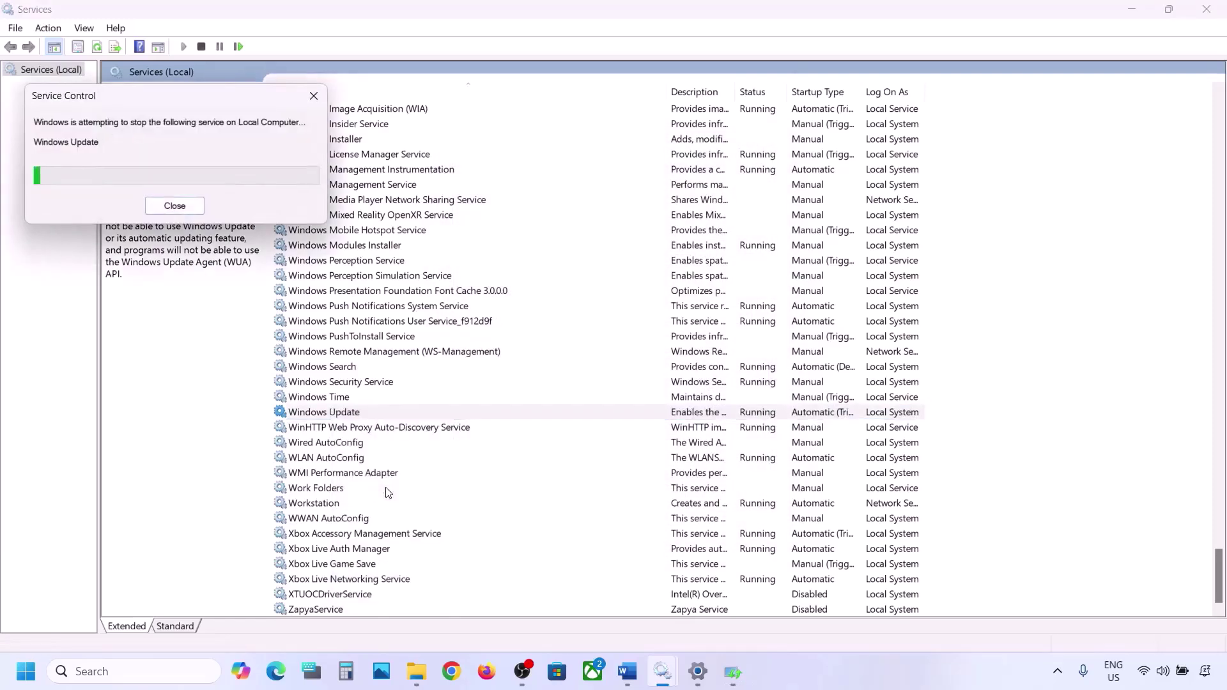
Step: Set the Background Intelligent Transfer Service's startup type to Automatic and restart the service
click(361, 322)
key(b)
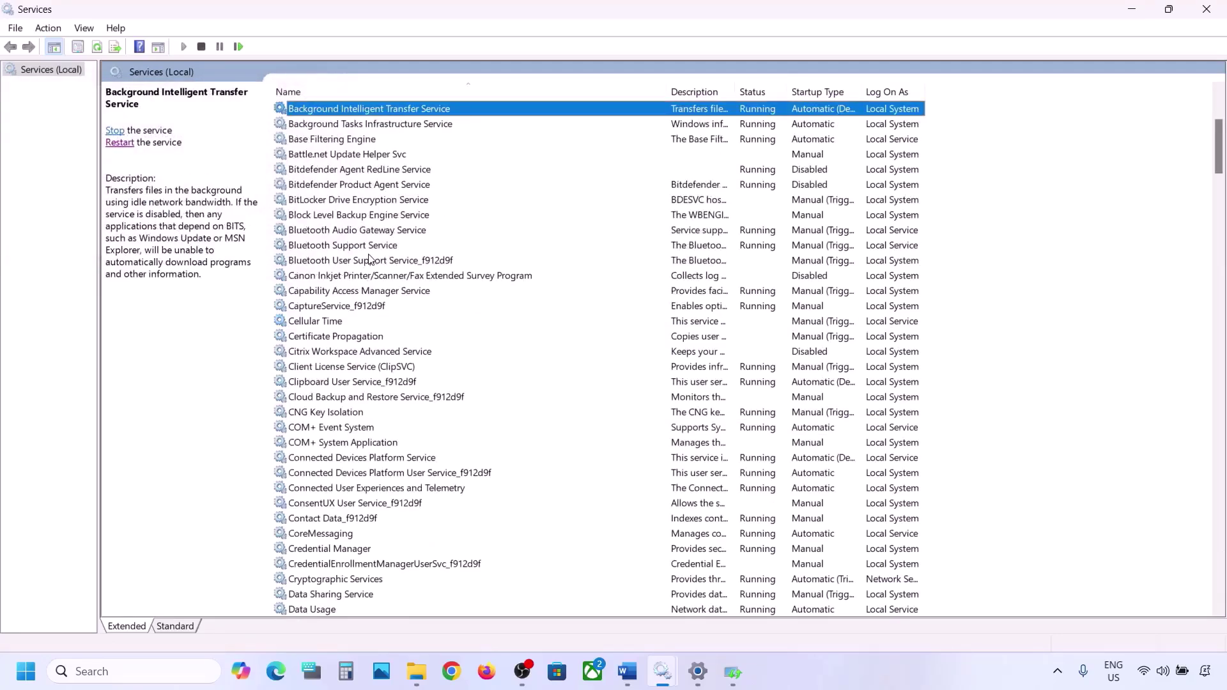
scroll(369, 259, up, 3)
double_click(404, 253)
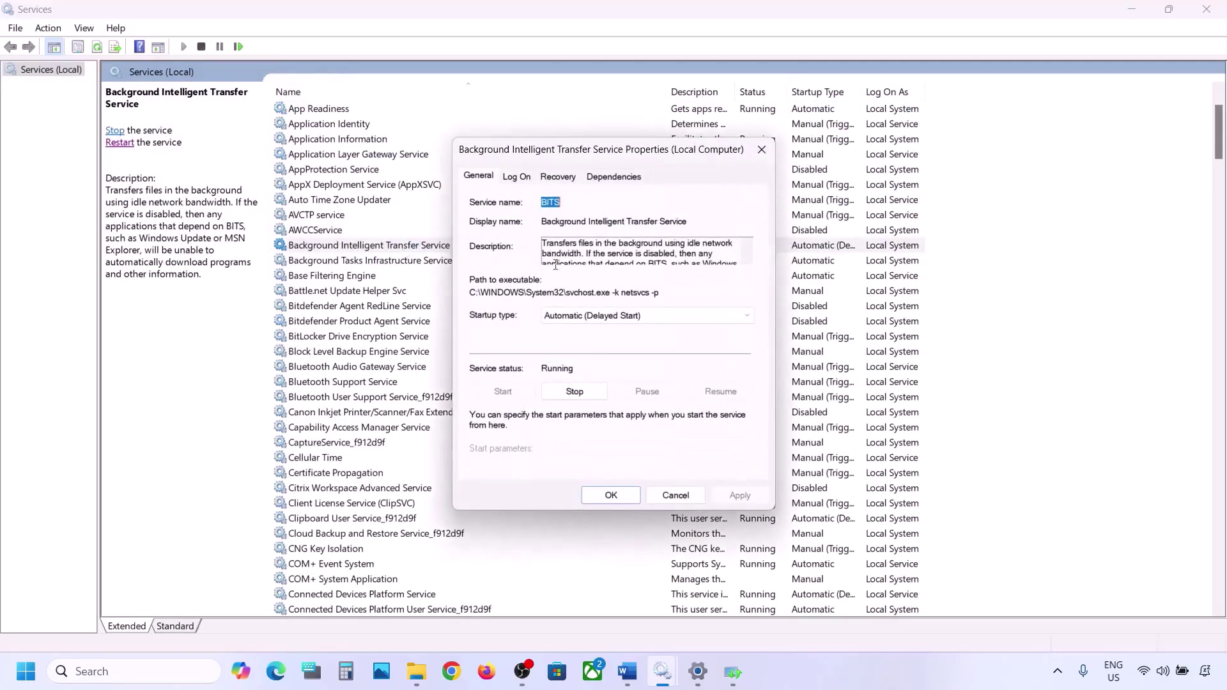
click(562, 316)
click(573, 341)
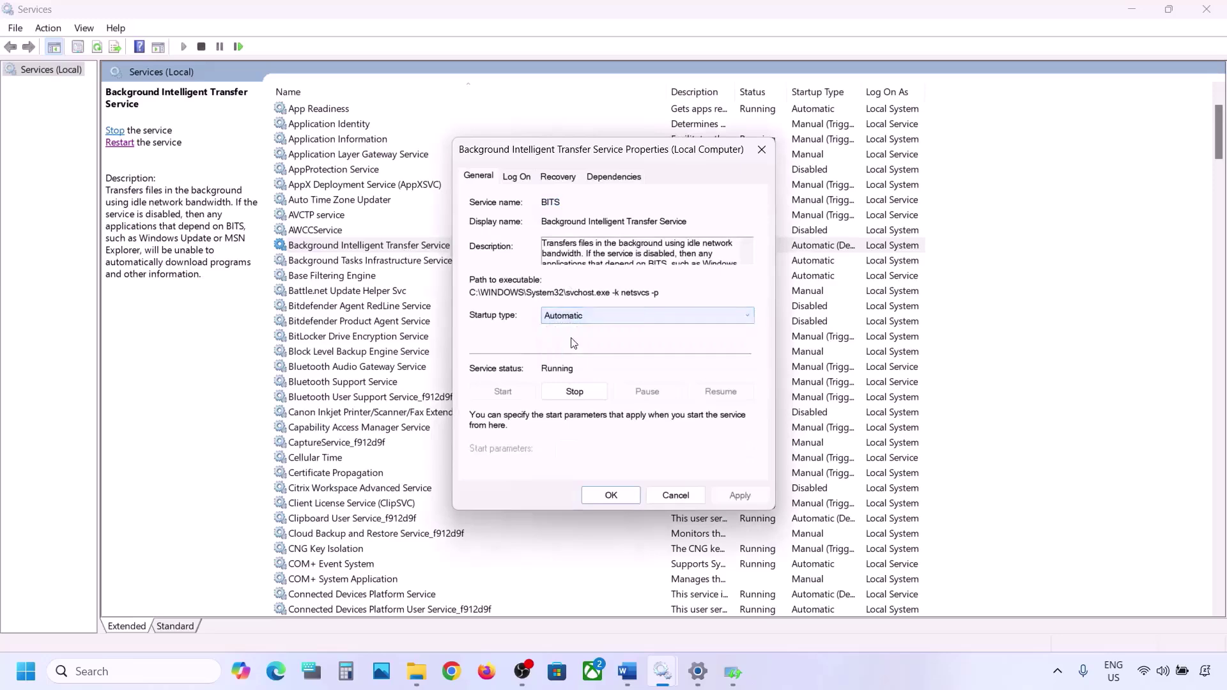
click(729, 496)
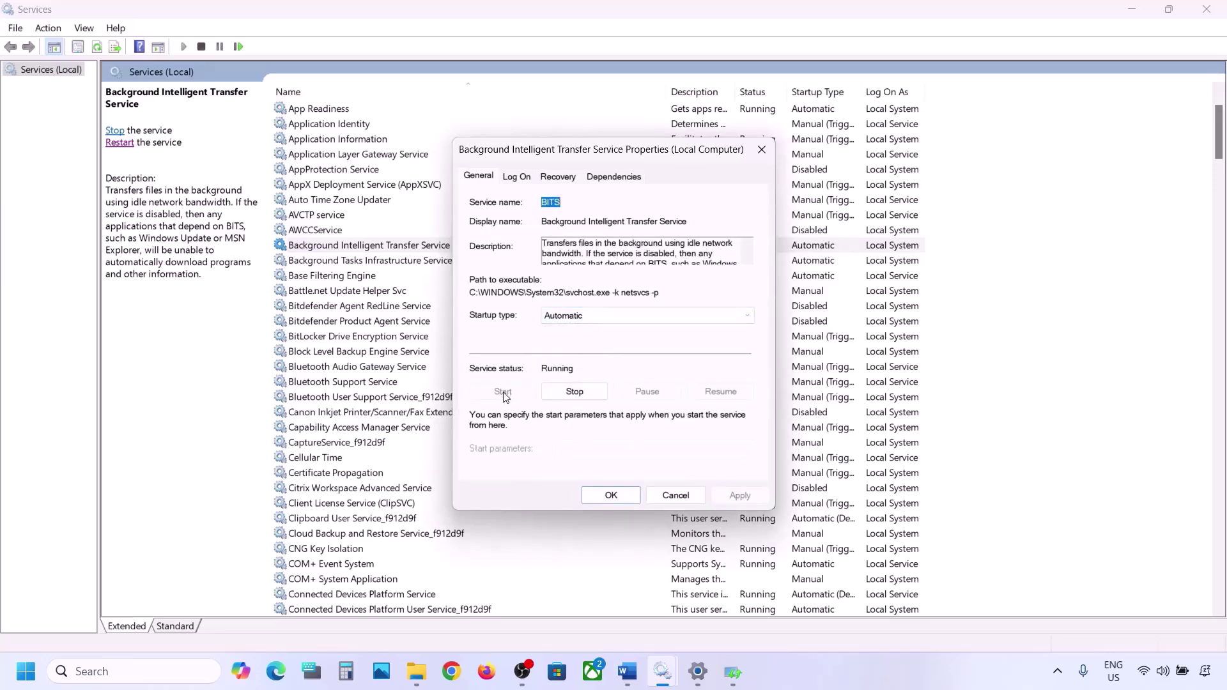
click(611, 495)
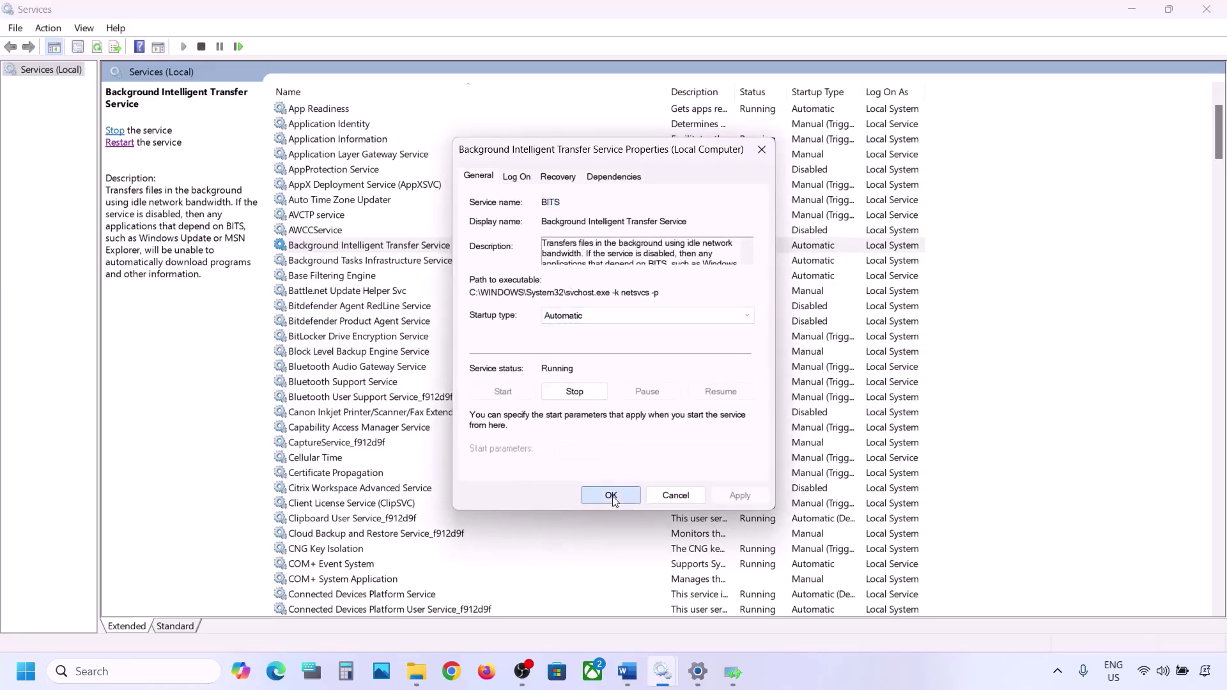
right_click(377, 250)
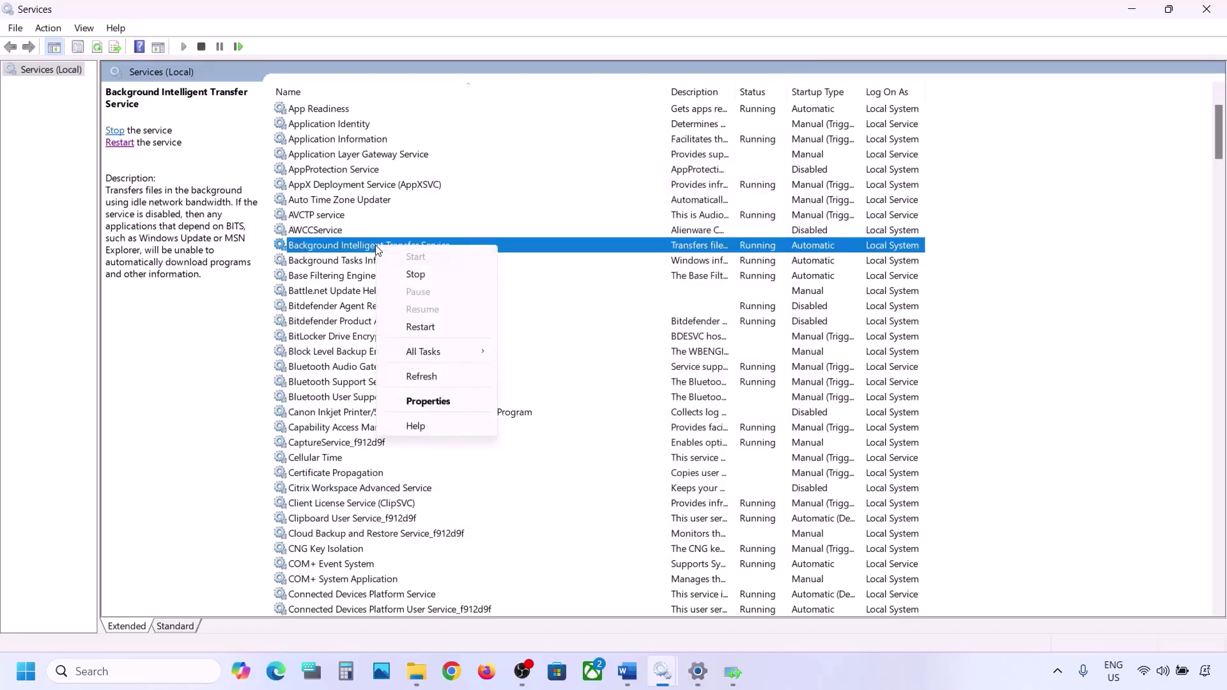
click(420, 327)
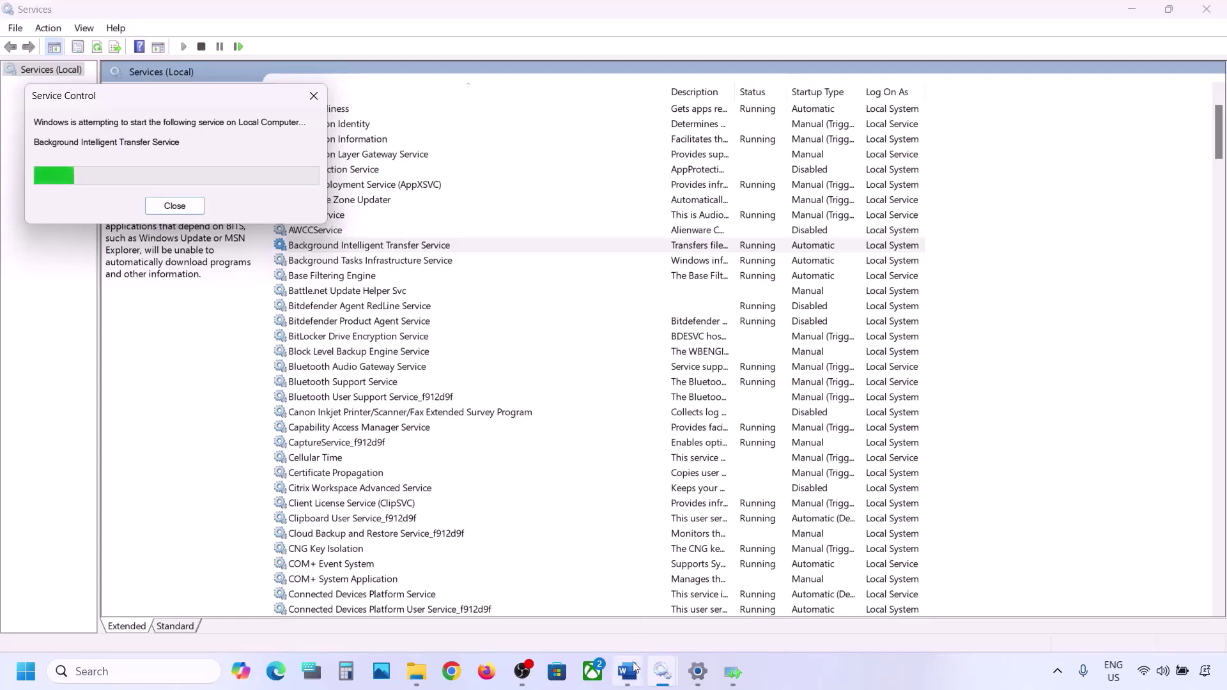
Step: Return to the Word notes and copy the Windows 11 download link given under Step 5
mouse_move(631, 676)
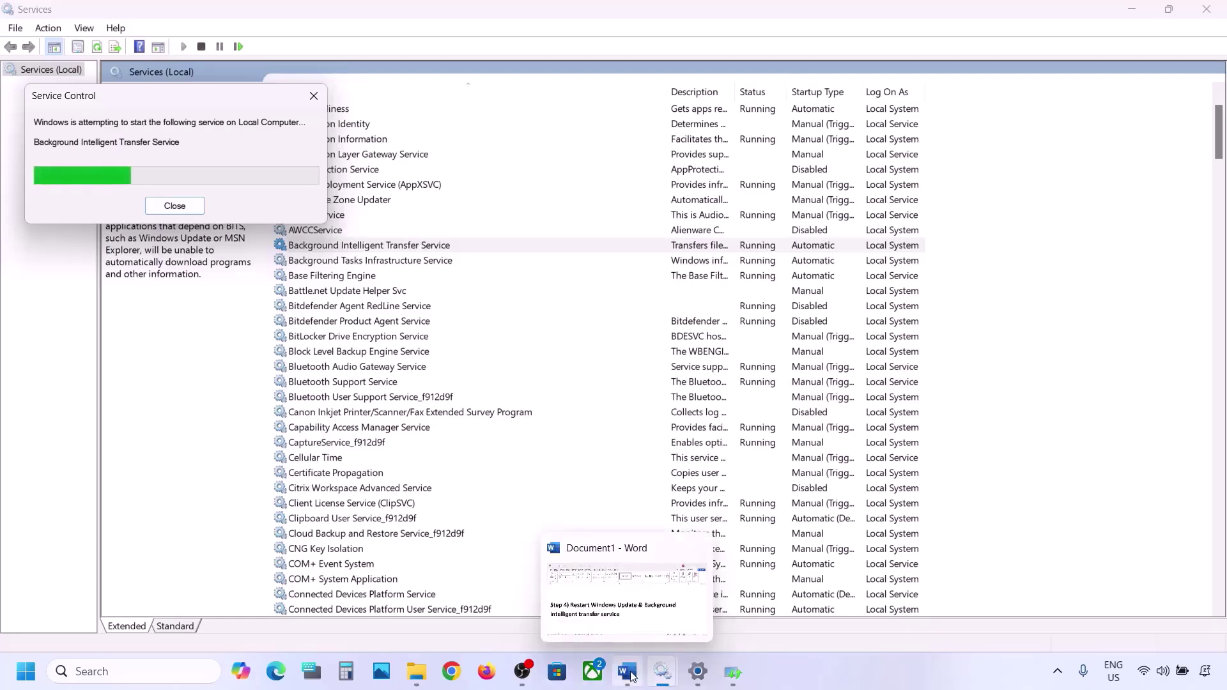
click(627, 672)
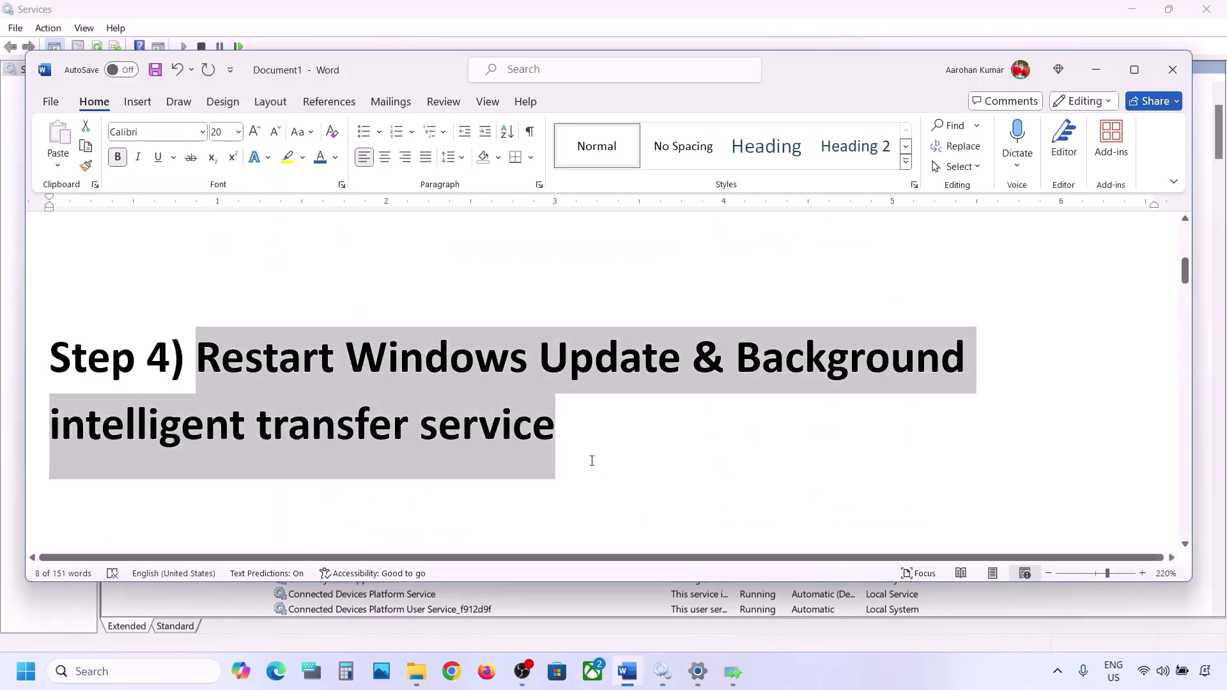
scroll(589, 460, down, 5)
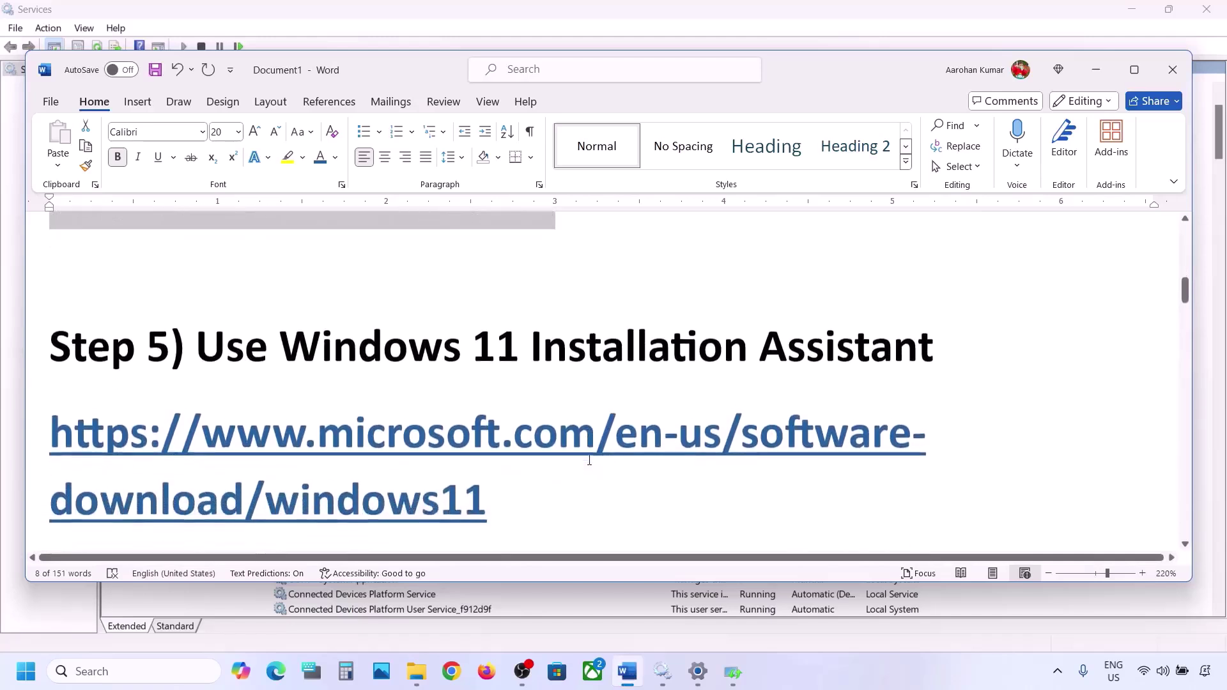
drag(509, 478, 51, 408)
right_click(51, 408)
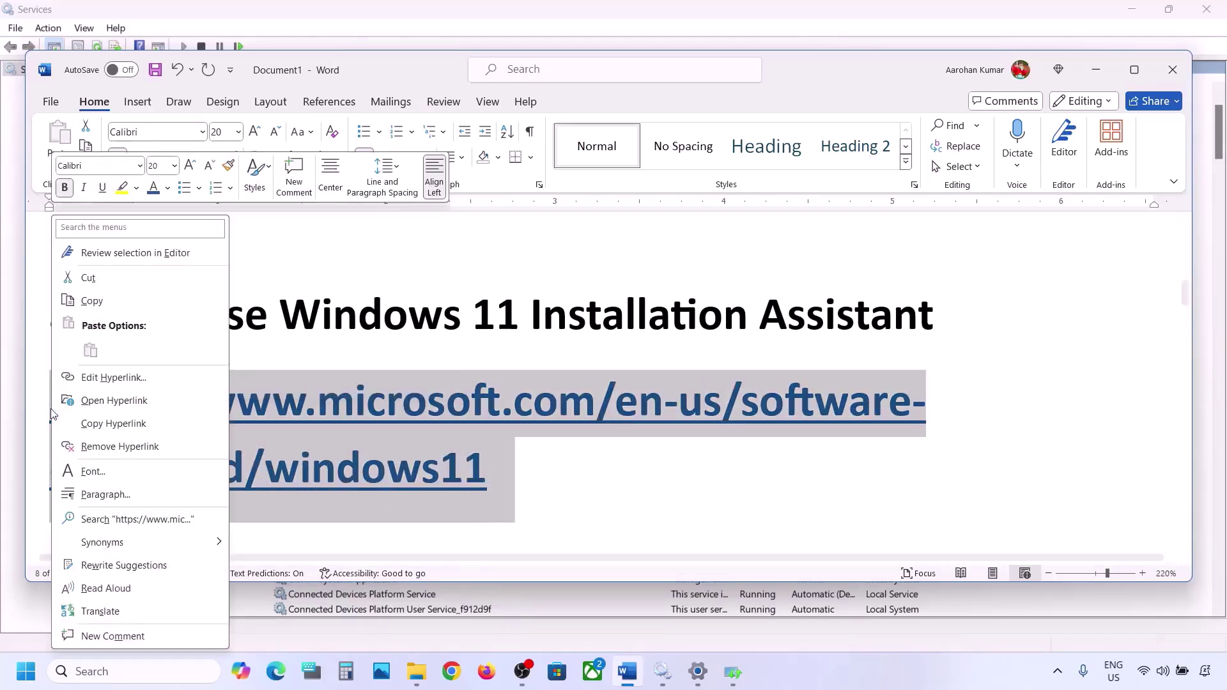
click(121, 297)
Step: Switch to Chrome and load the copied link, microsoft.com/en-us/software-download/windows11, showing the Windows 11 Installation Assistant section
click(451, 671)
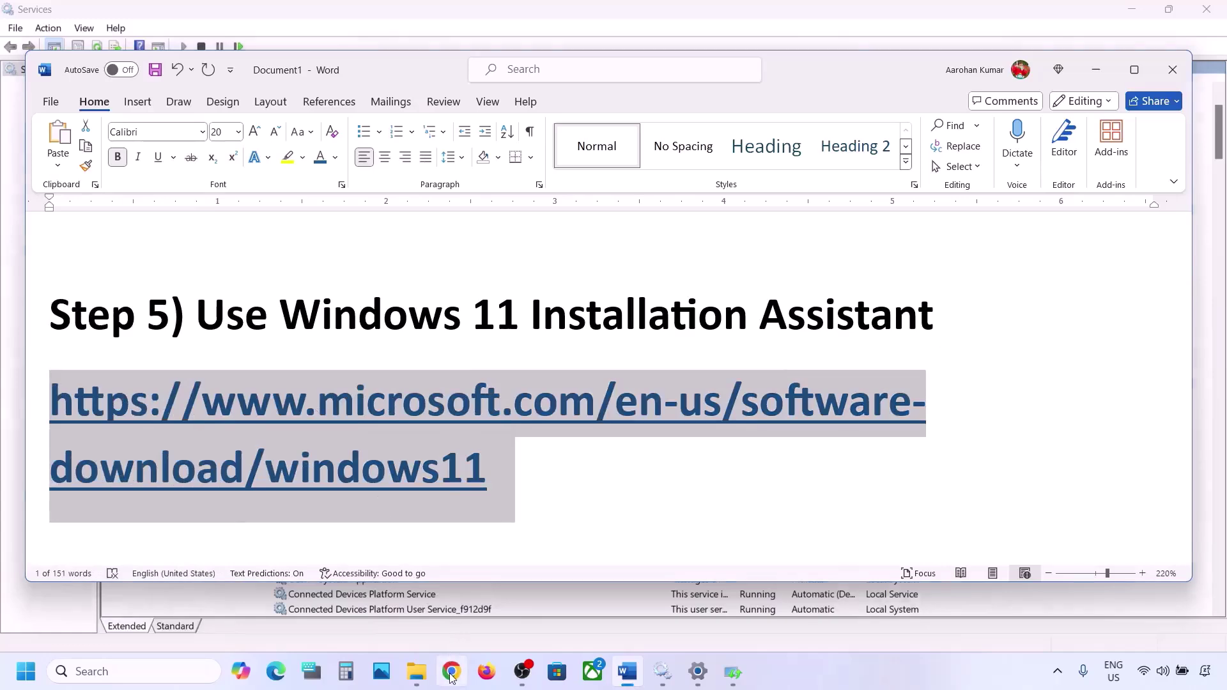
key(ctrl+v)
key(Return)
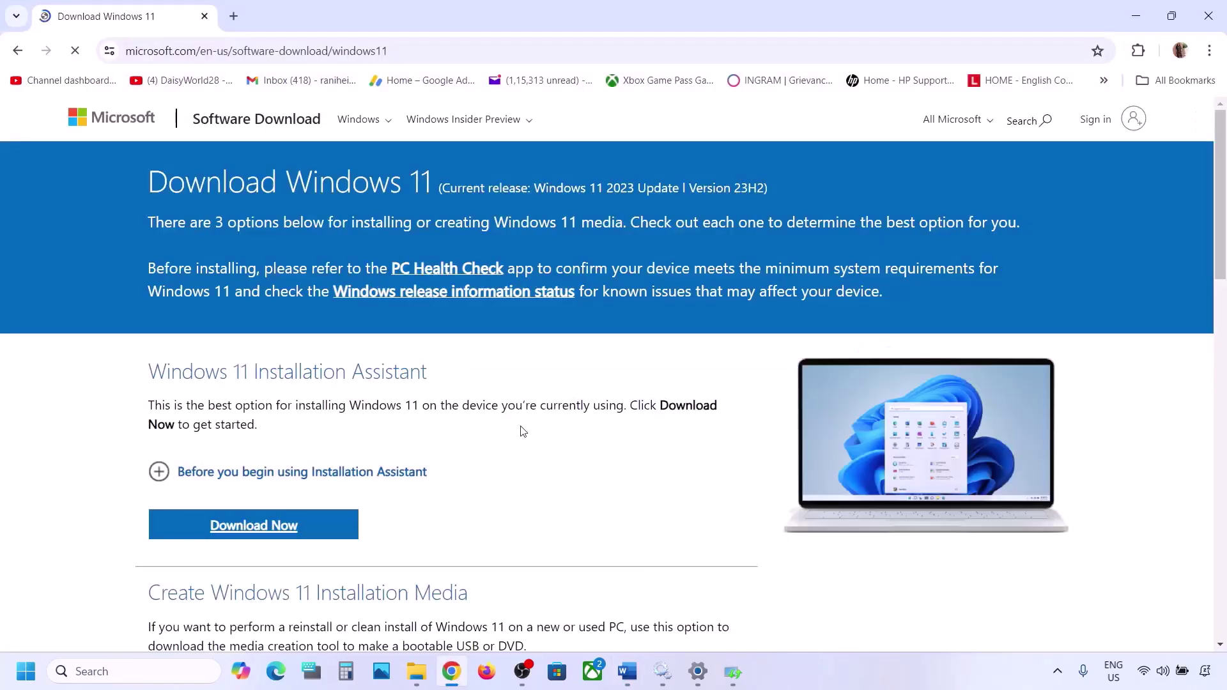
scroll(521, 430, down, 1)
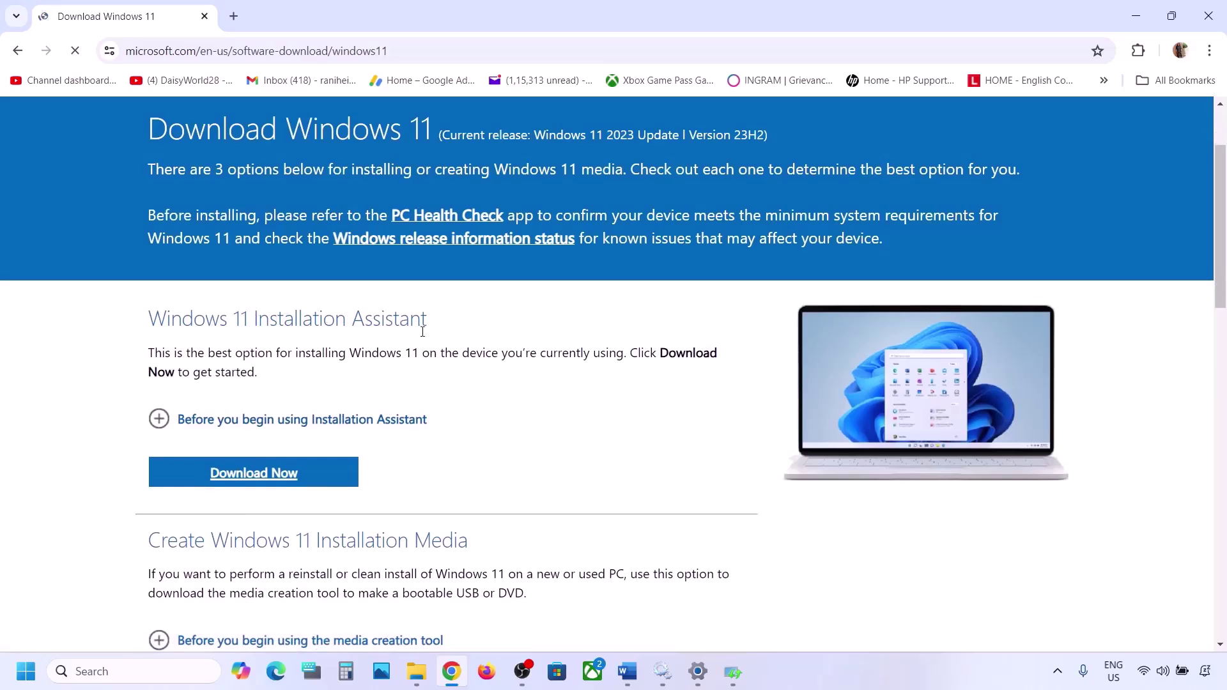
Step: Download and run the Windows 11 Installation Assistant, then minimize its window
click(261, 472)
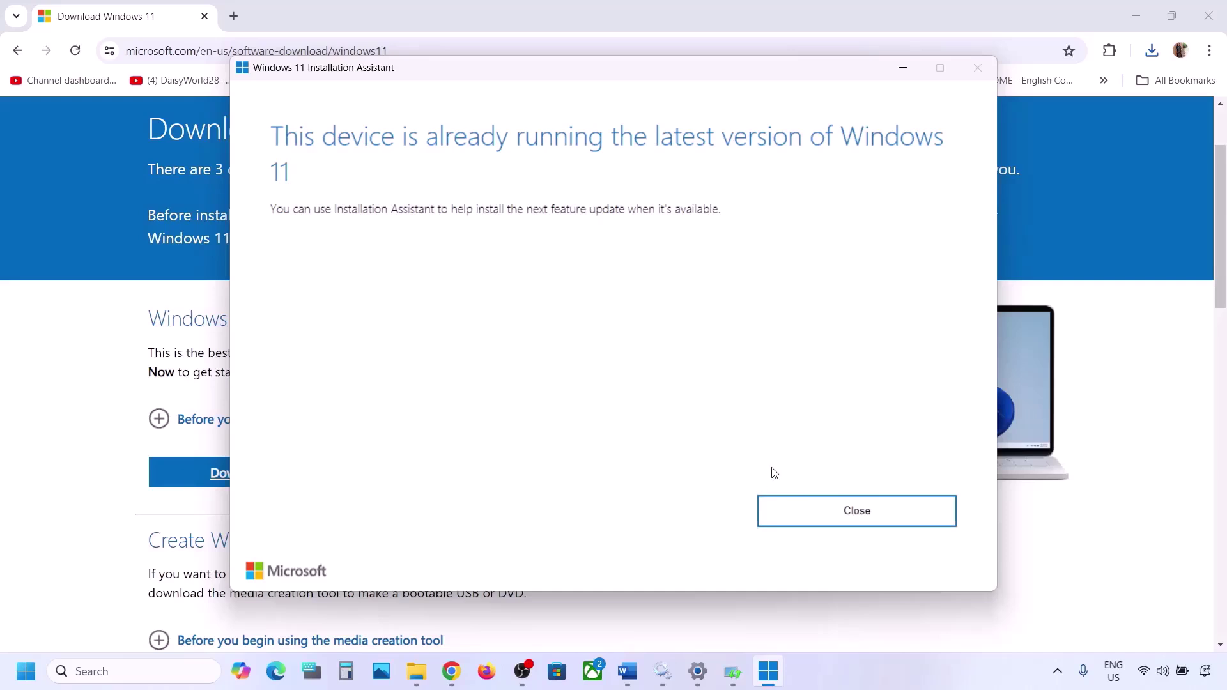
click(903, 68)
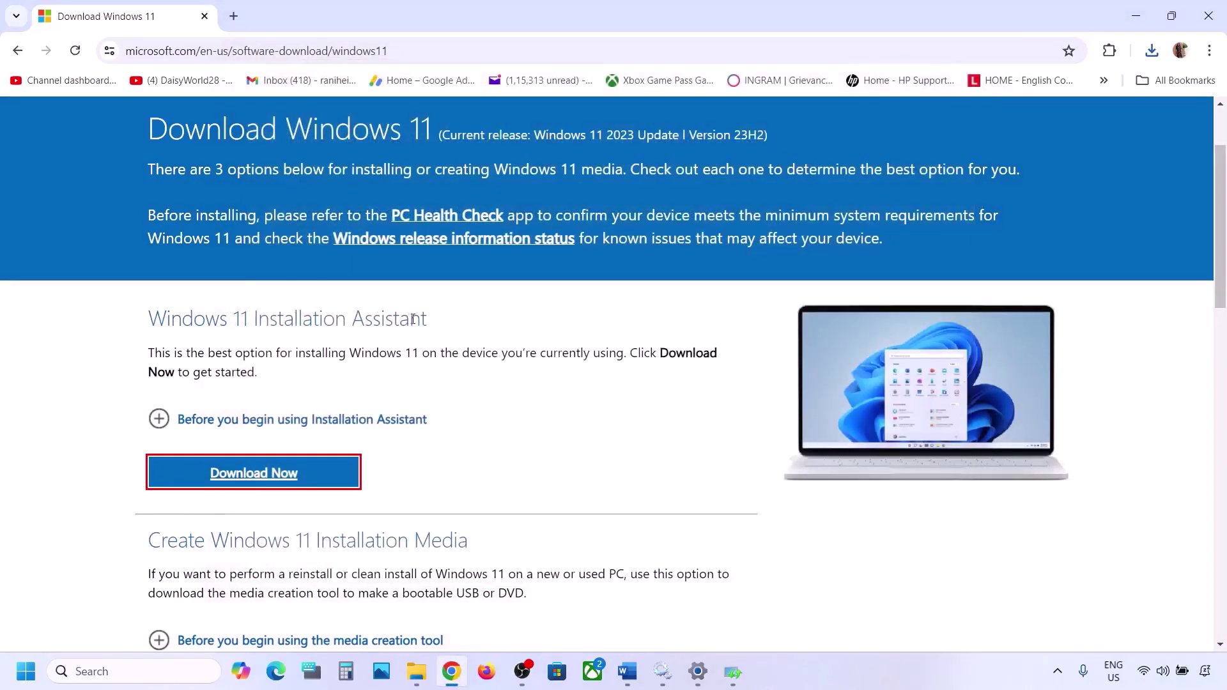
click(824, 679)
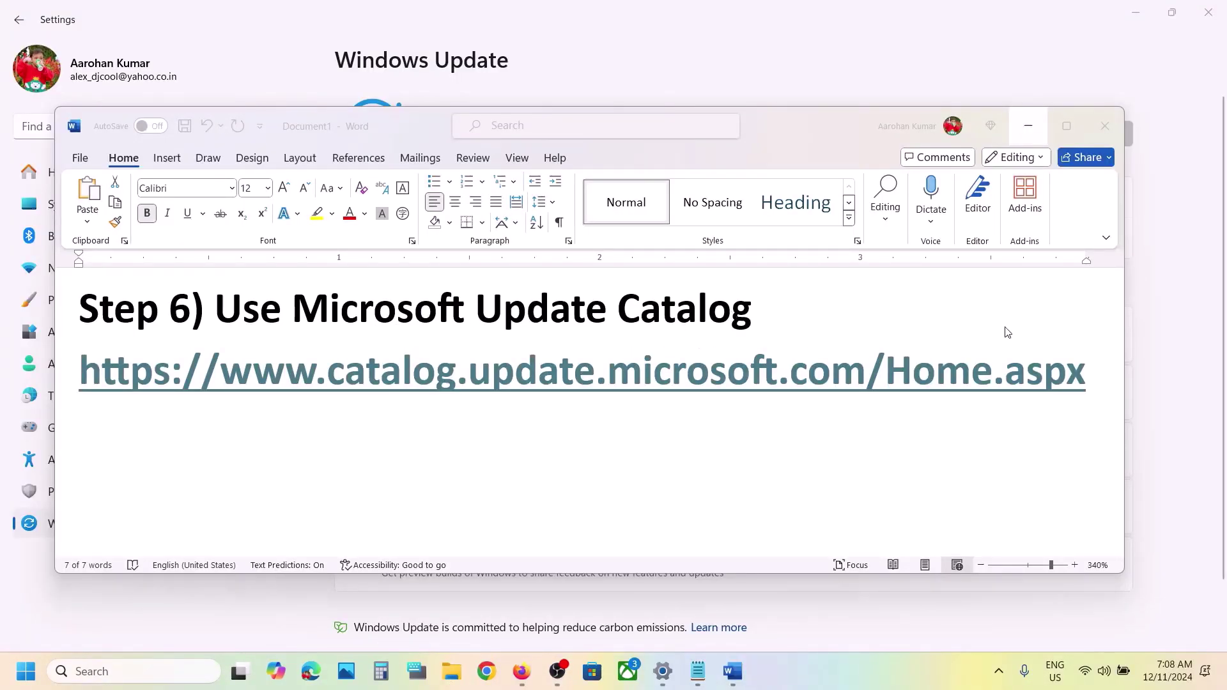
Step: Copy the Microsoft Update Catalog link under Step 6 of the Word notes and load it in Chrome
click(1086, 378)
key(ctrl+a)
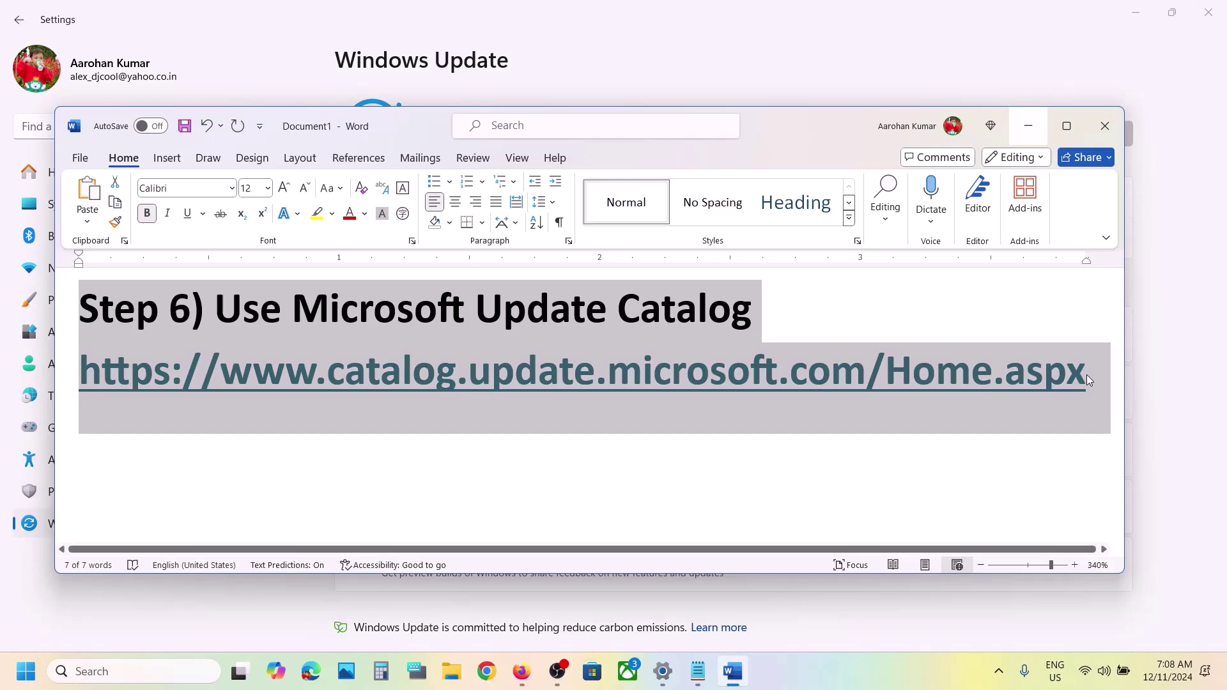
drag(1086, 378, 76, 438)
click(486, 674)
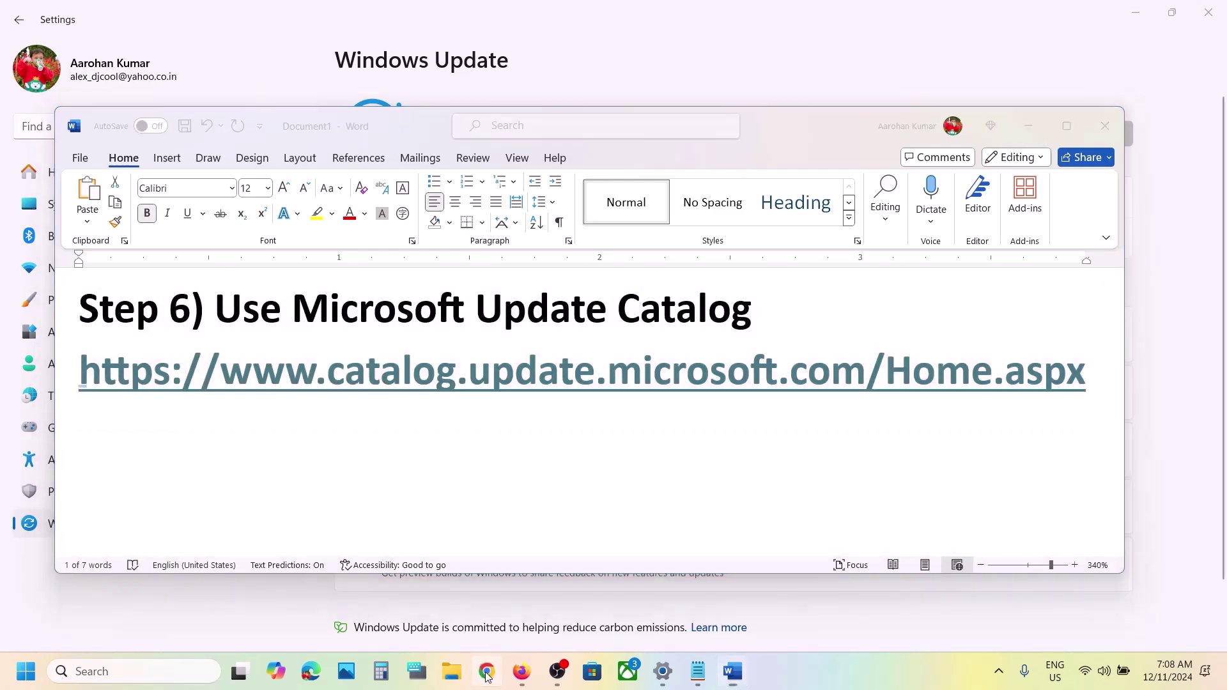
key(ctrl+v)
key(Return)
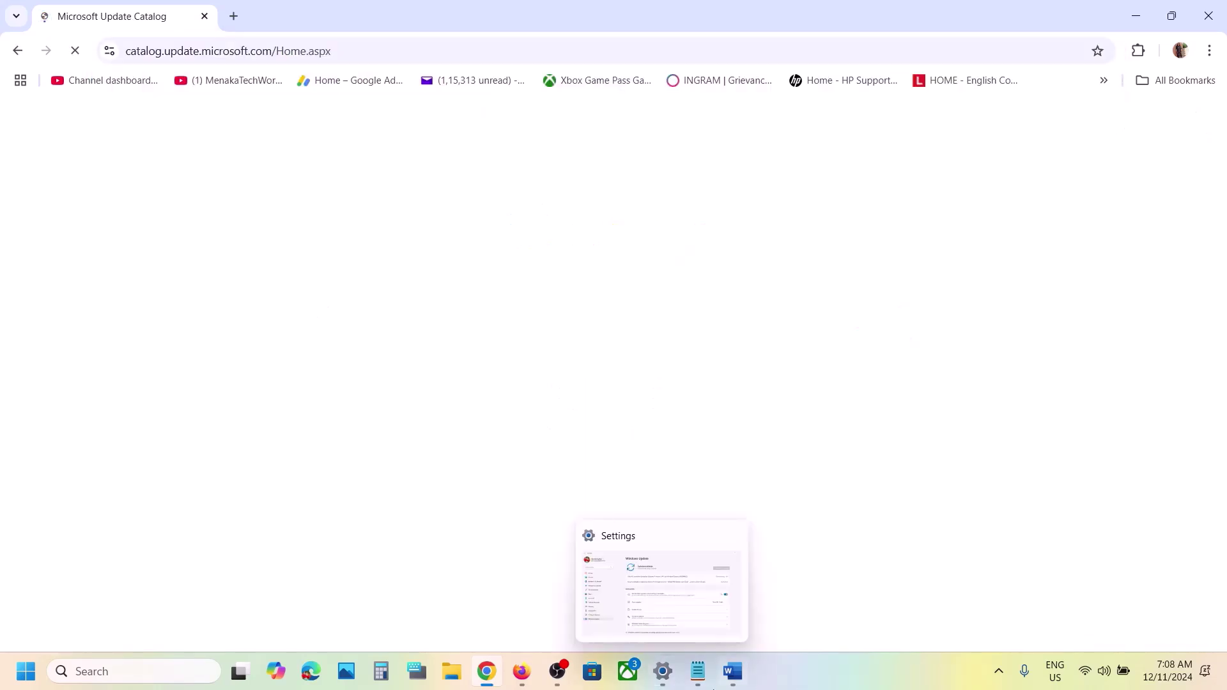
Step: Copy the update number KB5048667 from Windows Update in Settings and search the Microsoft Update Catalog for it
click(665, 664)
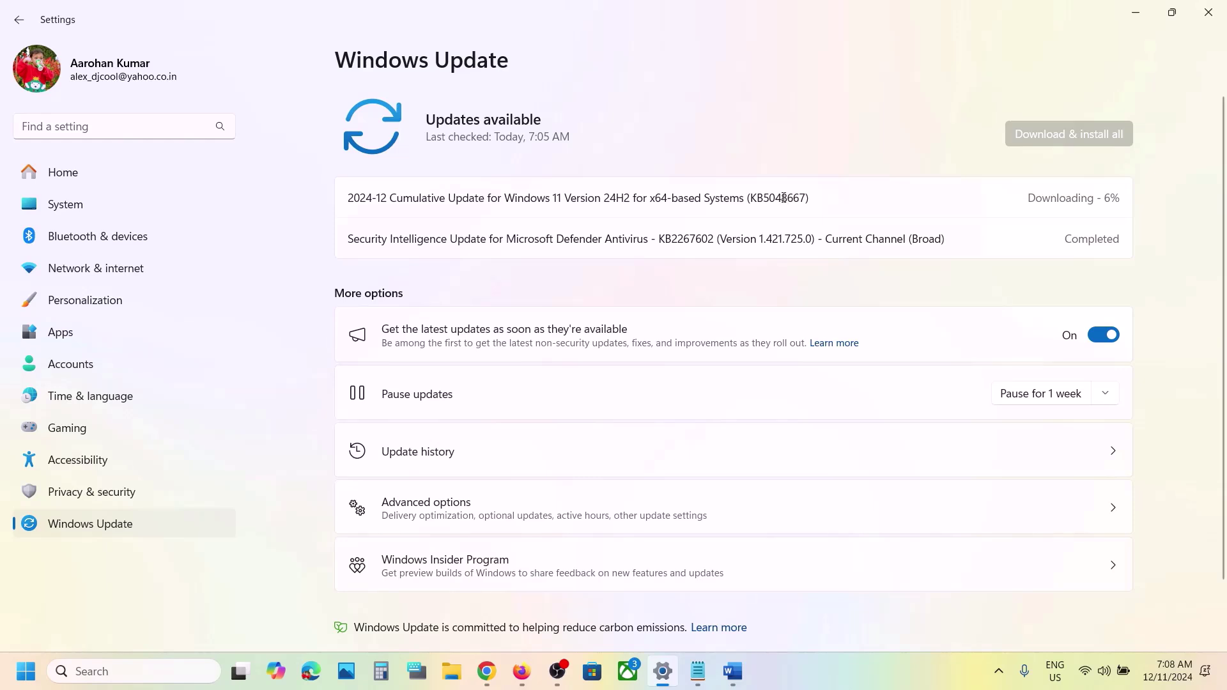
double_click(784, 198)
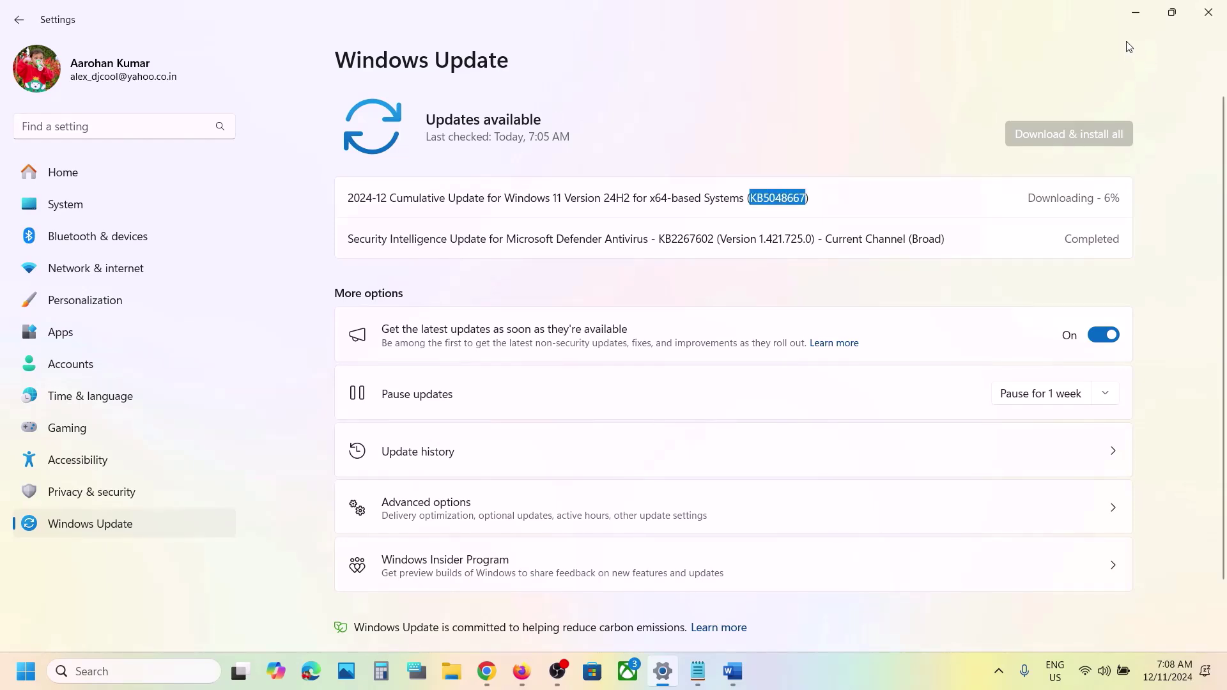
click(1138, 14)
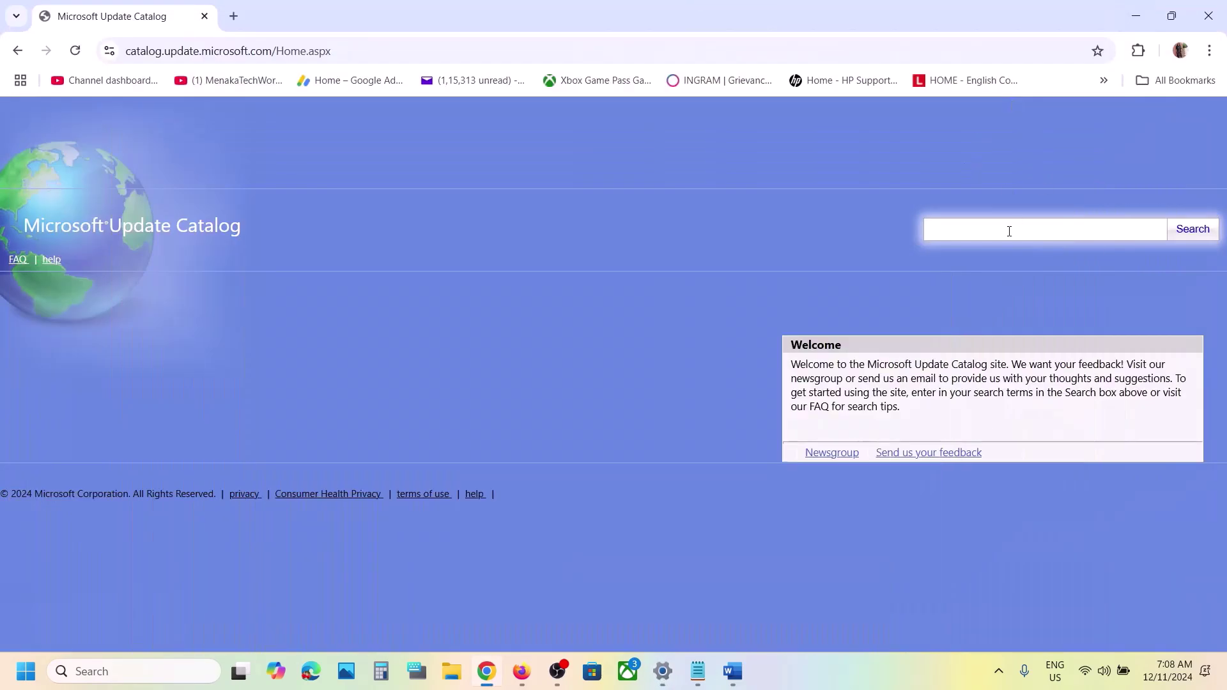
key(ctrl+v)
click(1208, 225)
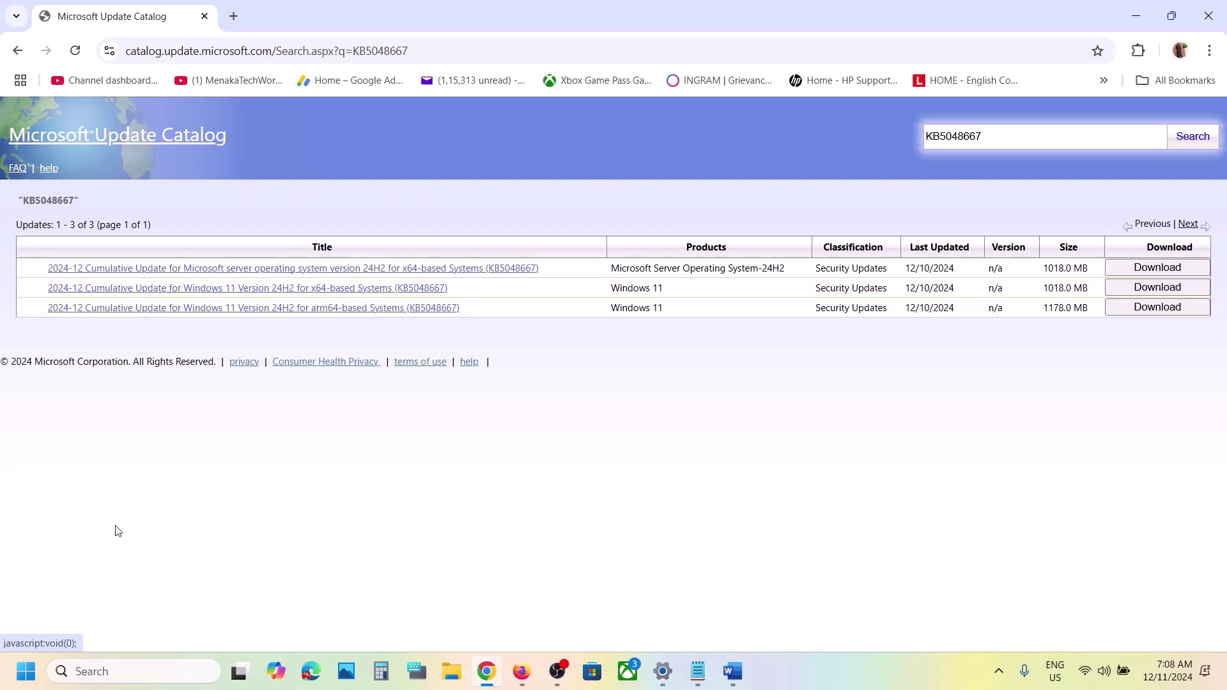
Step: Check the system type in the device specifications under System > About in Settings, then return to the catalog results
click(26, 671)
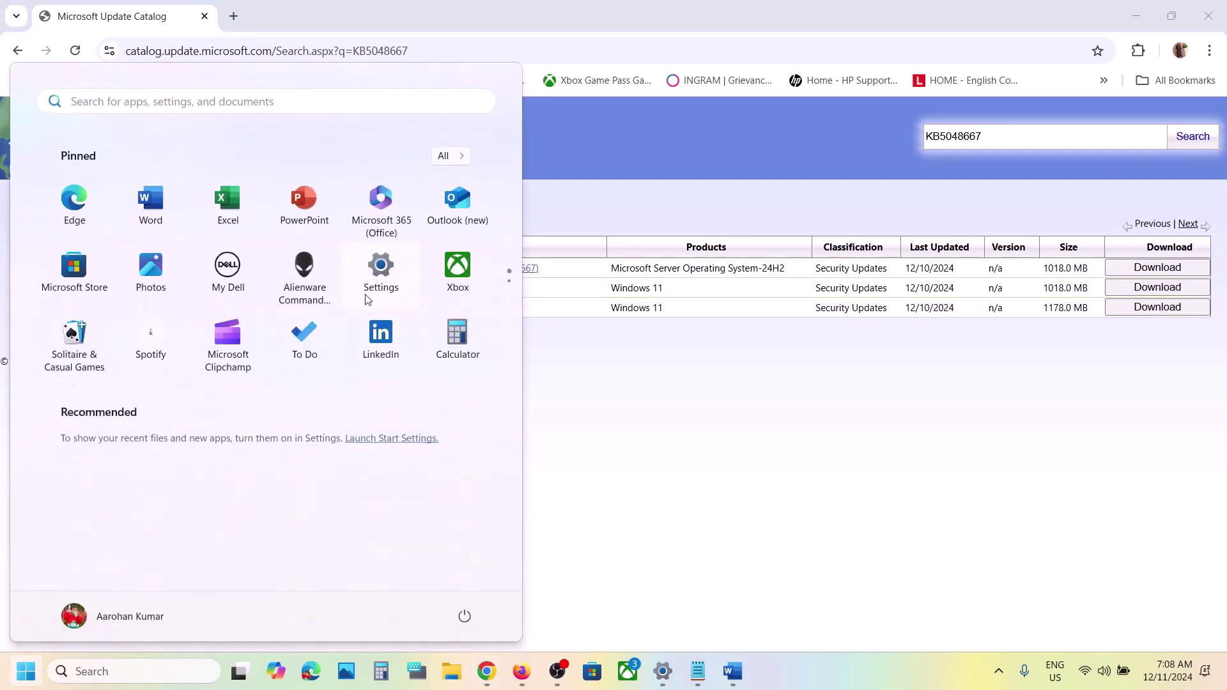
click(368, 297)
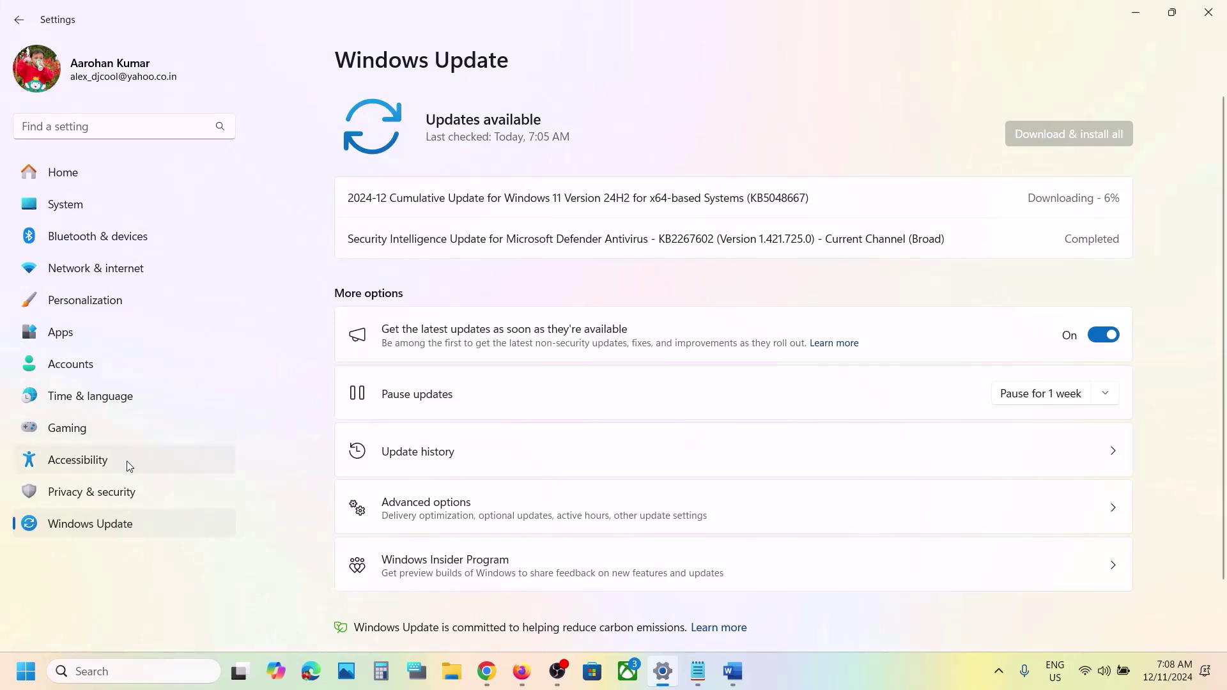
click(82, 205)
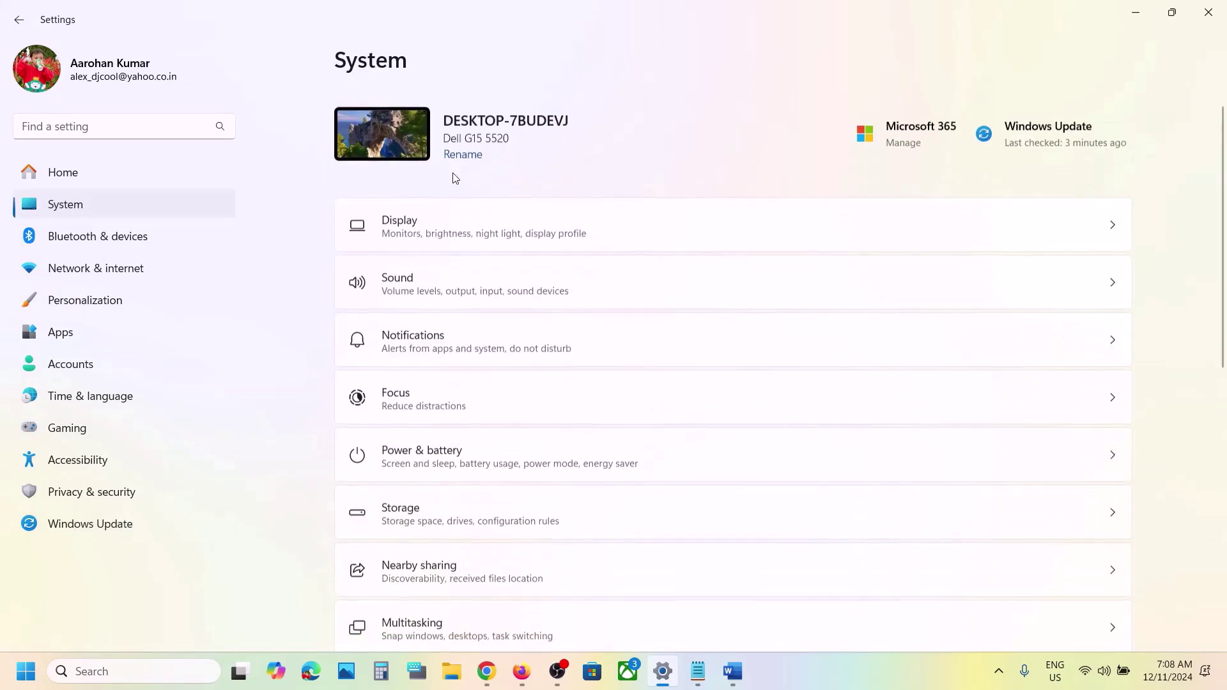
scroll(471, 454, down, 10)
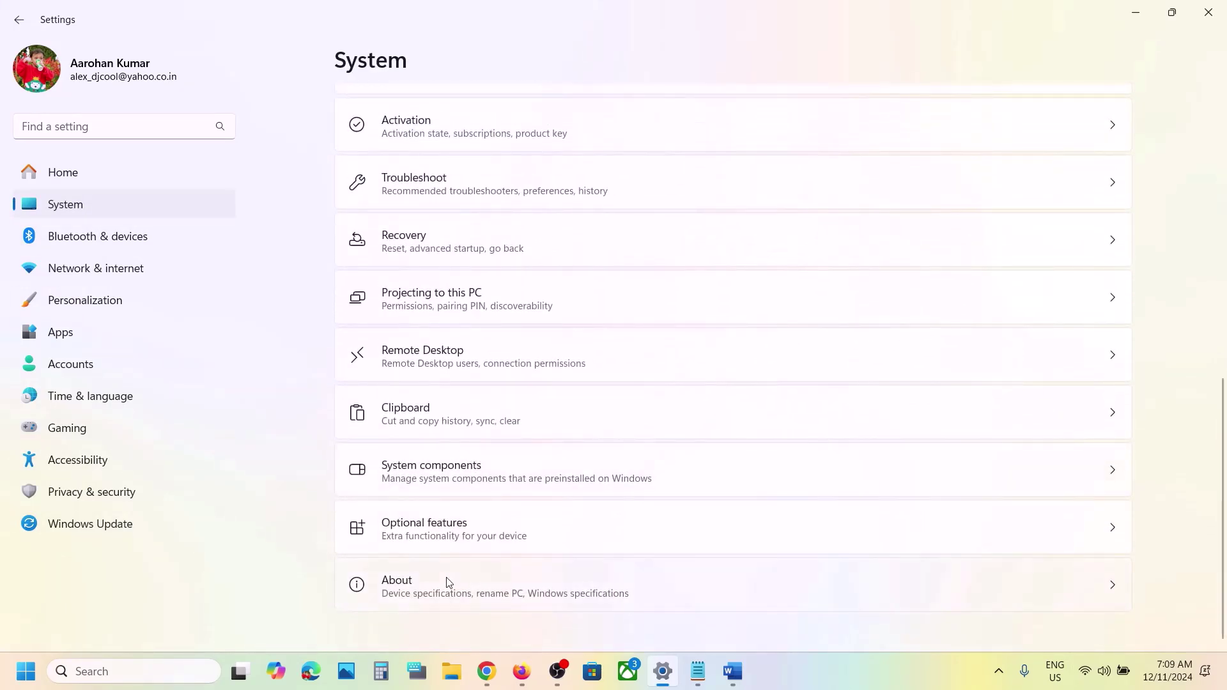
click(449, 583)
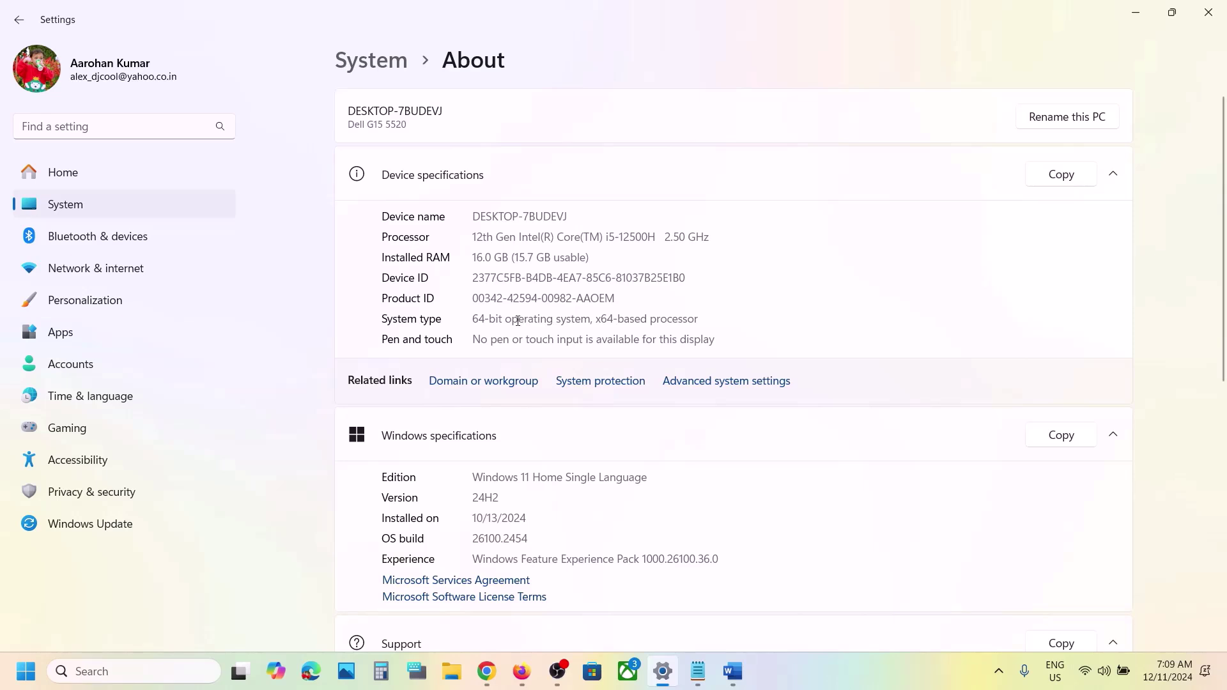
drag(518, 321, 699, 319)
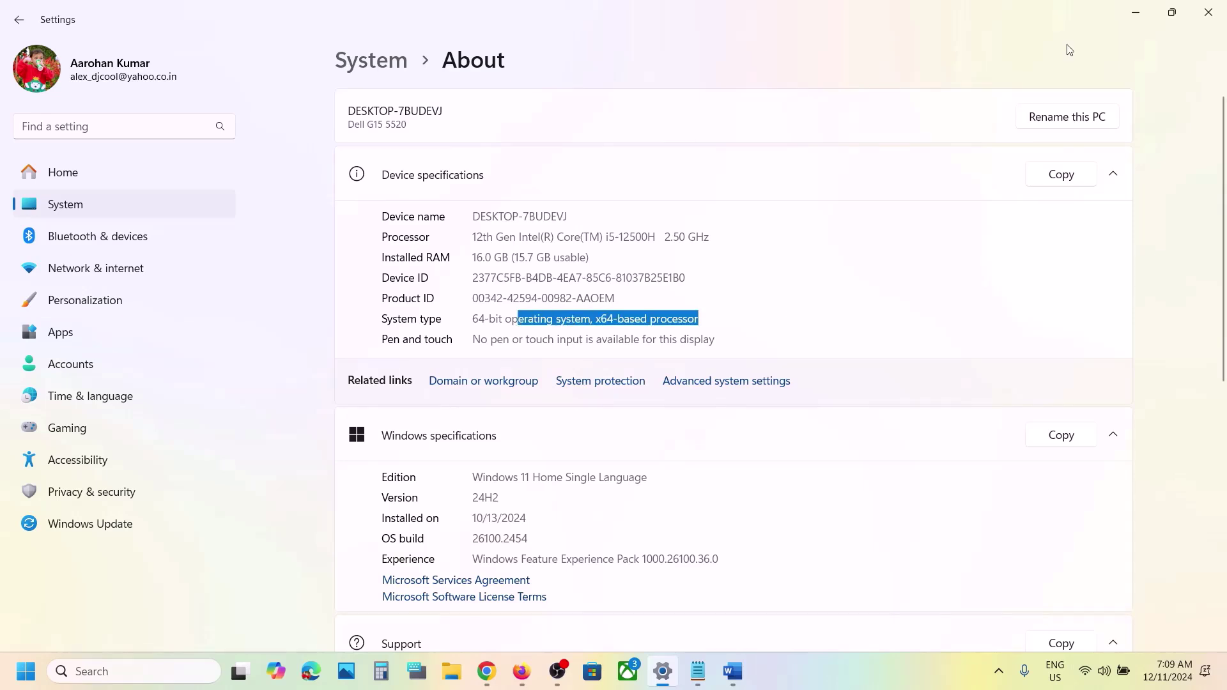
click(1131, 23)
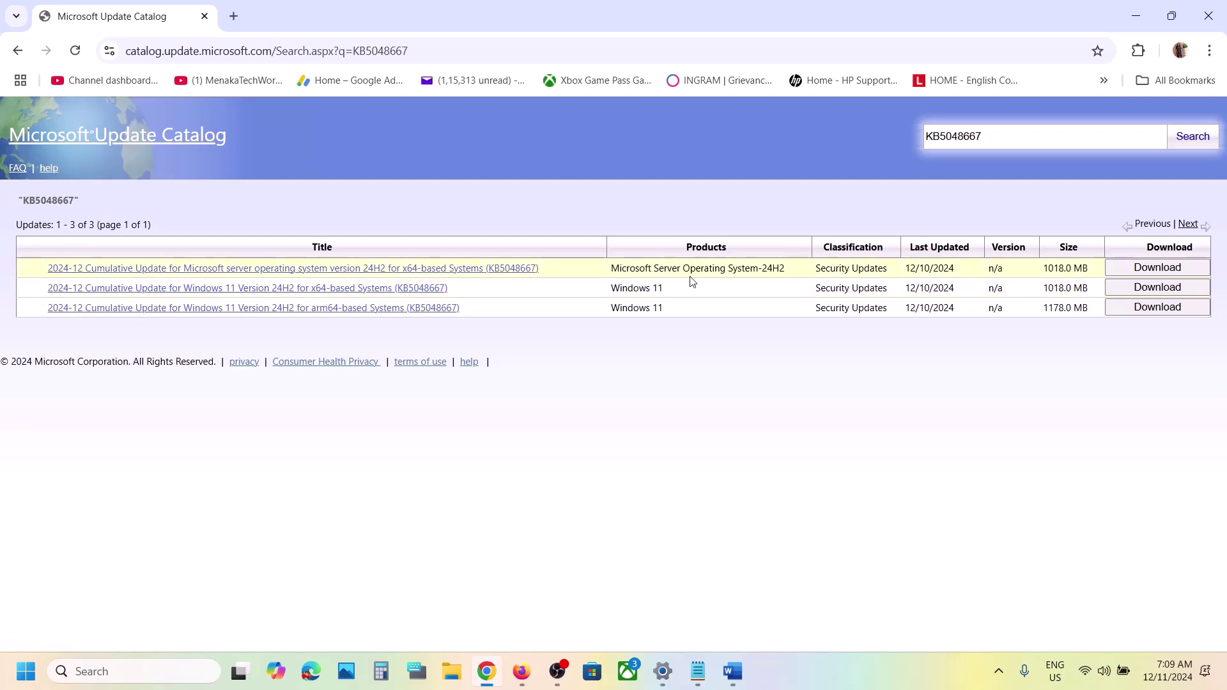
Step: Download the windows11.0-kb5048667-x64 .msu file of the Windows 11 Version 24H2 x64 update and check its download progress
click(1154, 289)
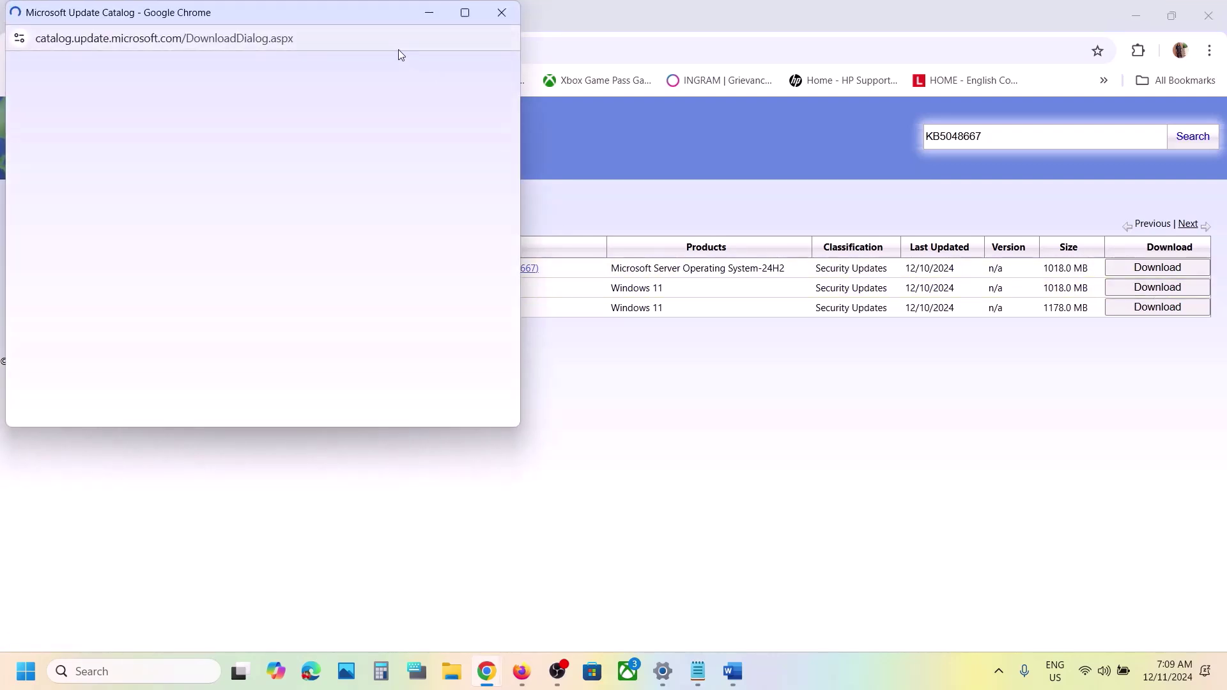
drag(346, 15, 800, 110)
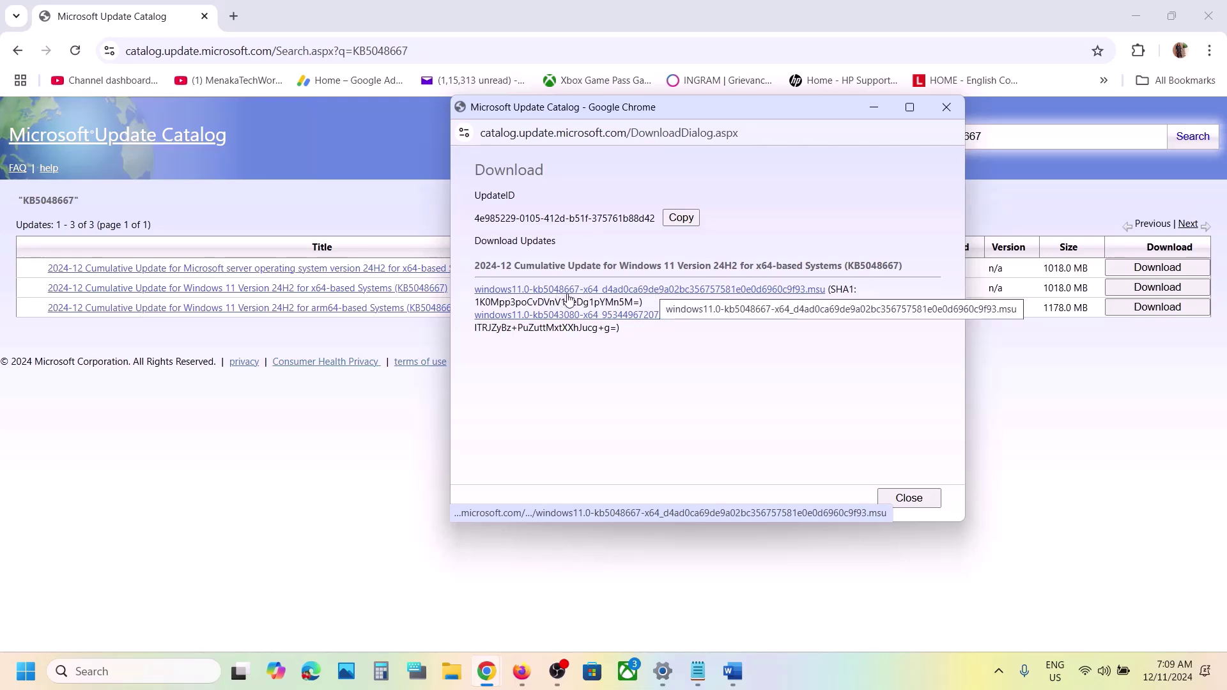
click(621, 291)
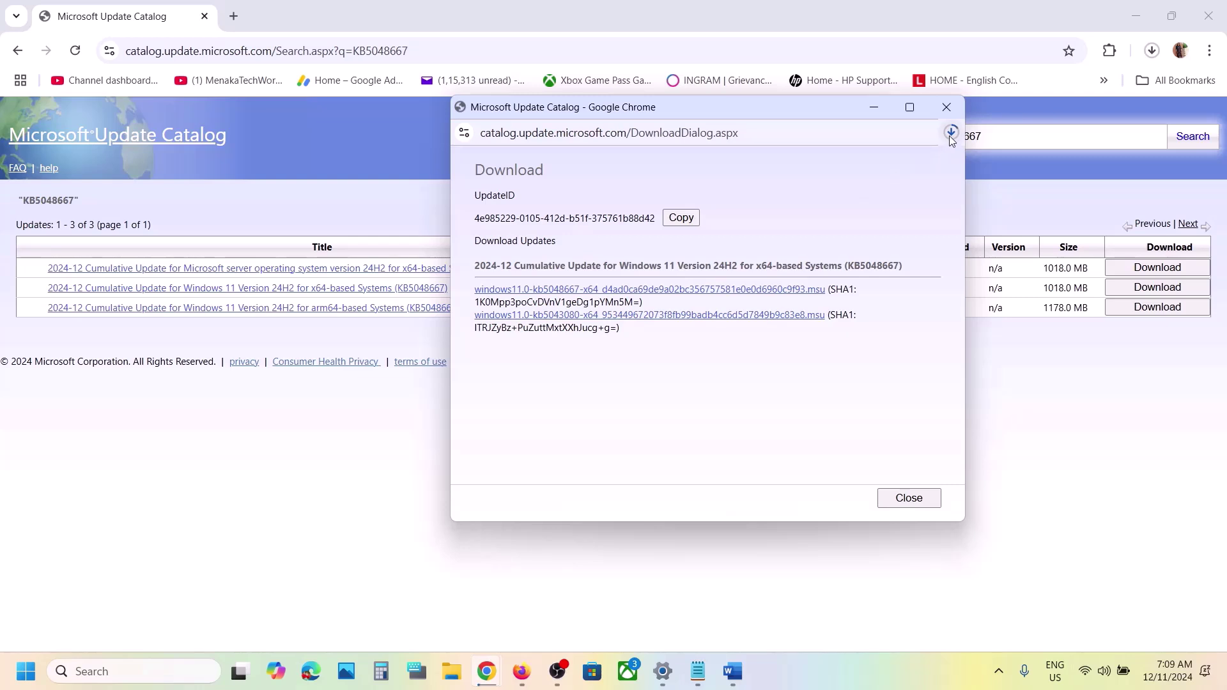
click(951, 134)
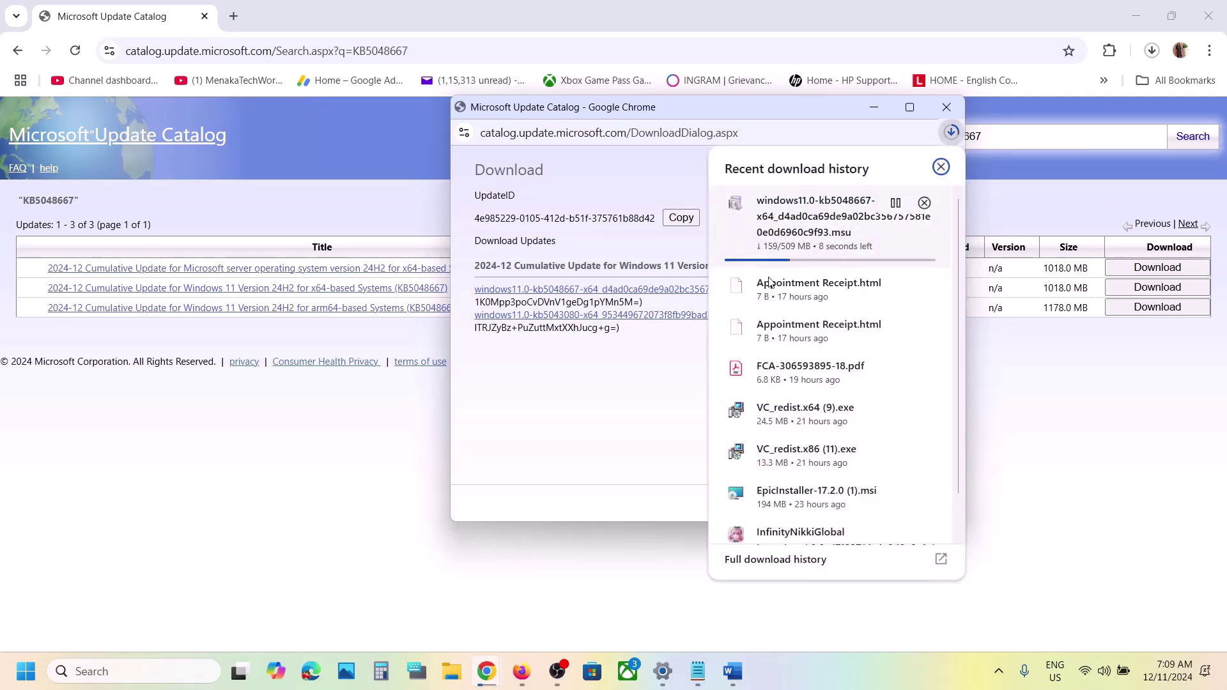
click(649, 383)
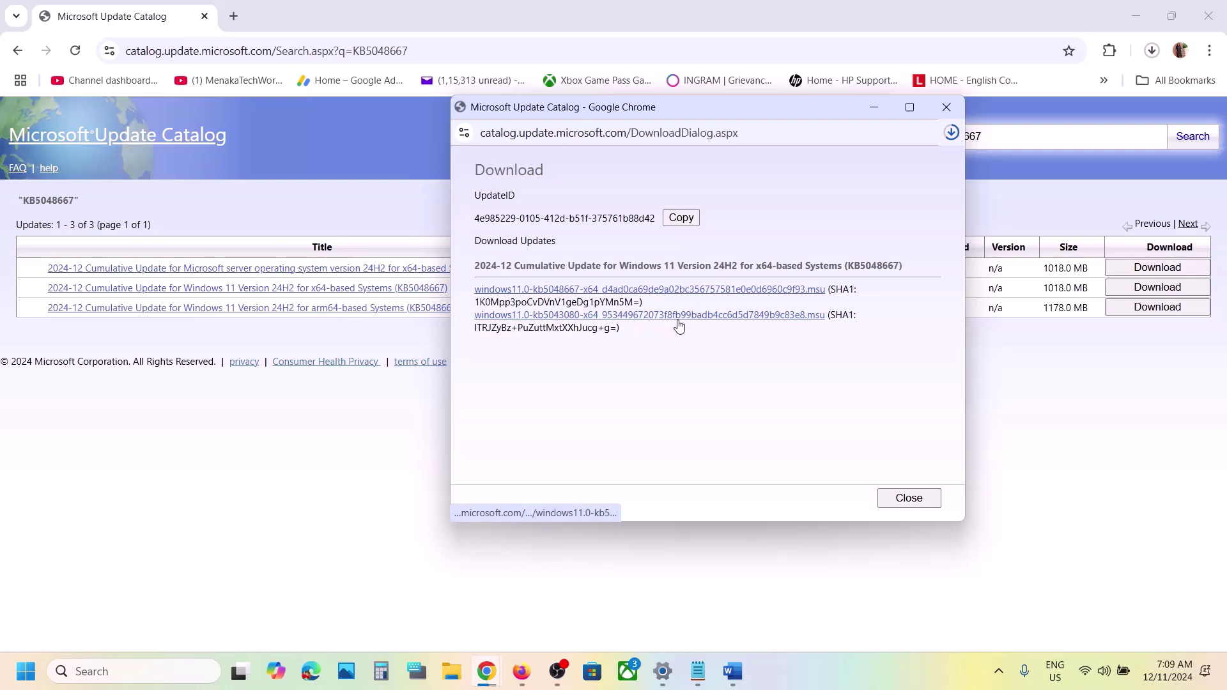
Step: In the Word notes, copy all Step 5 update-reset commands, from SC config trustedinstaller start=auto through net start appidsvc
click(824, 662)
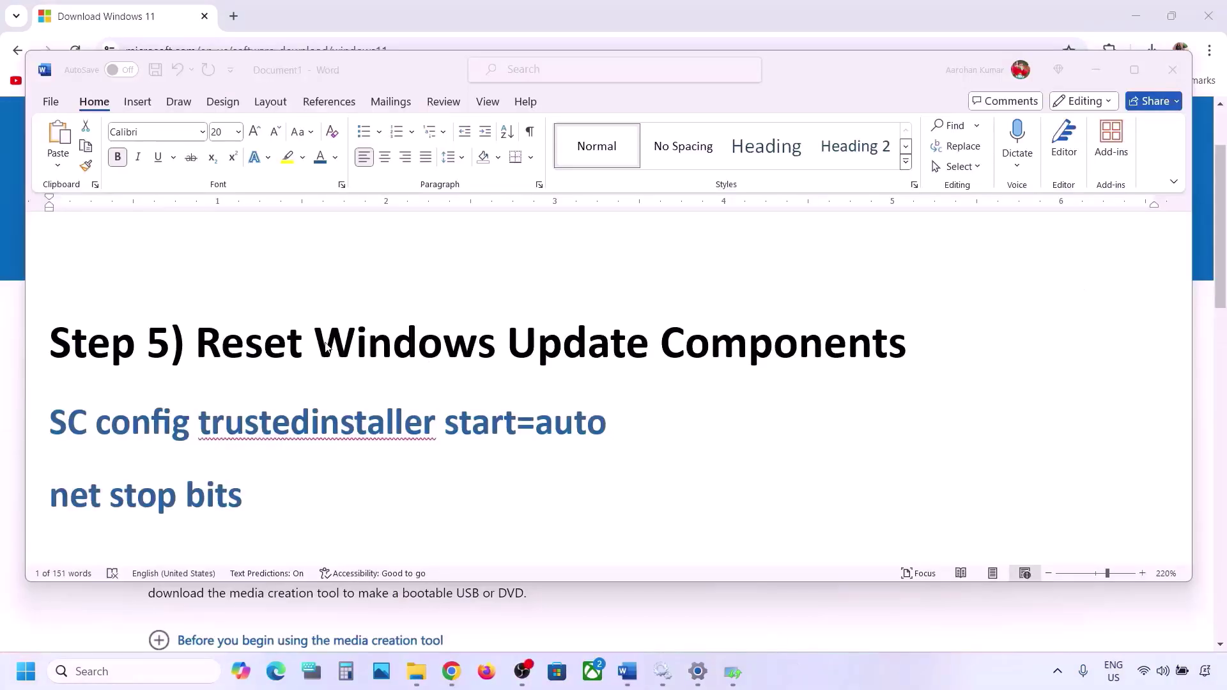
drag(202, 338, 906, 349)
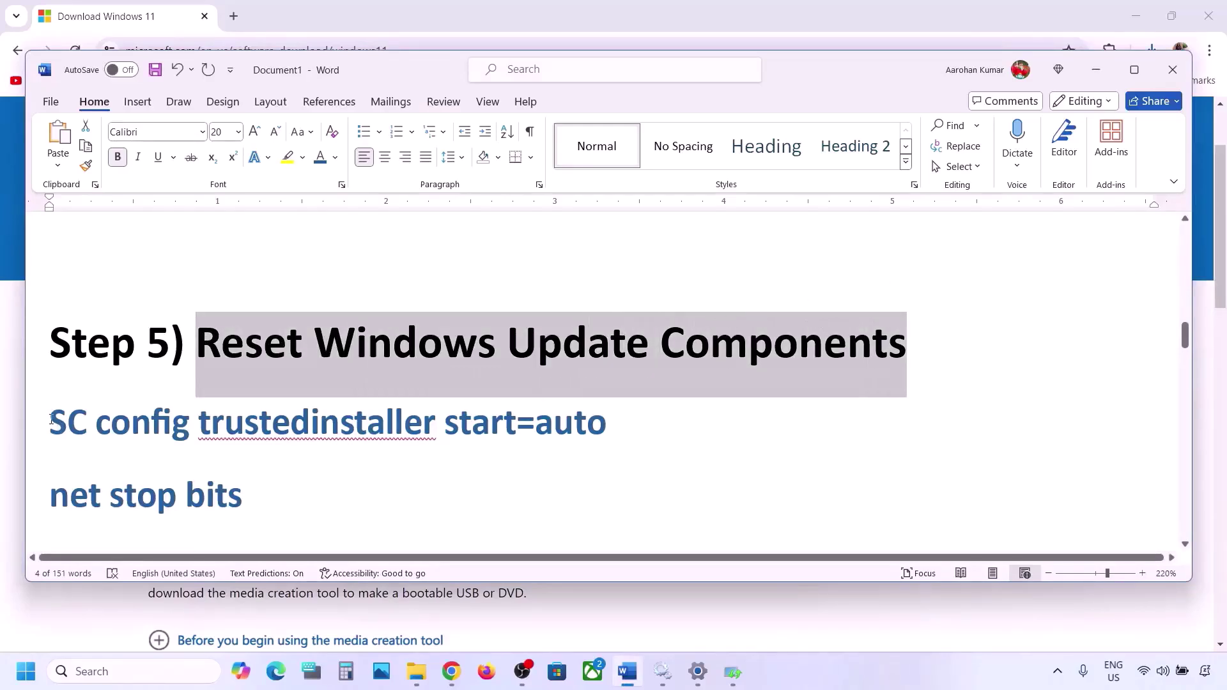
drag(51, 419, 50, 419)
scroll(51, 422, down, 4)
scroll(50, 419, down, 4)
scroll(50, 419, down, 5)
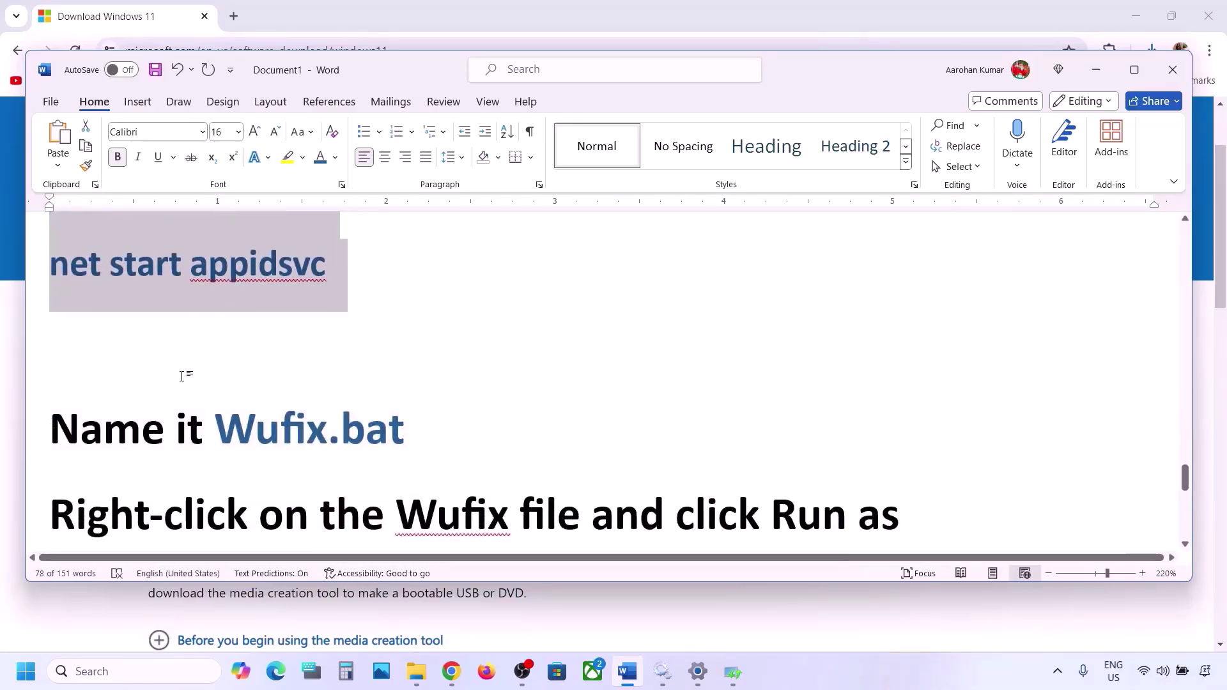
scroll(181, 376, up, 2)
right_click(192, 309)
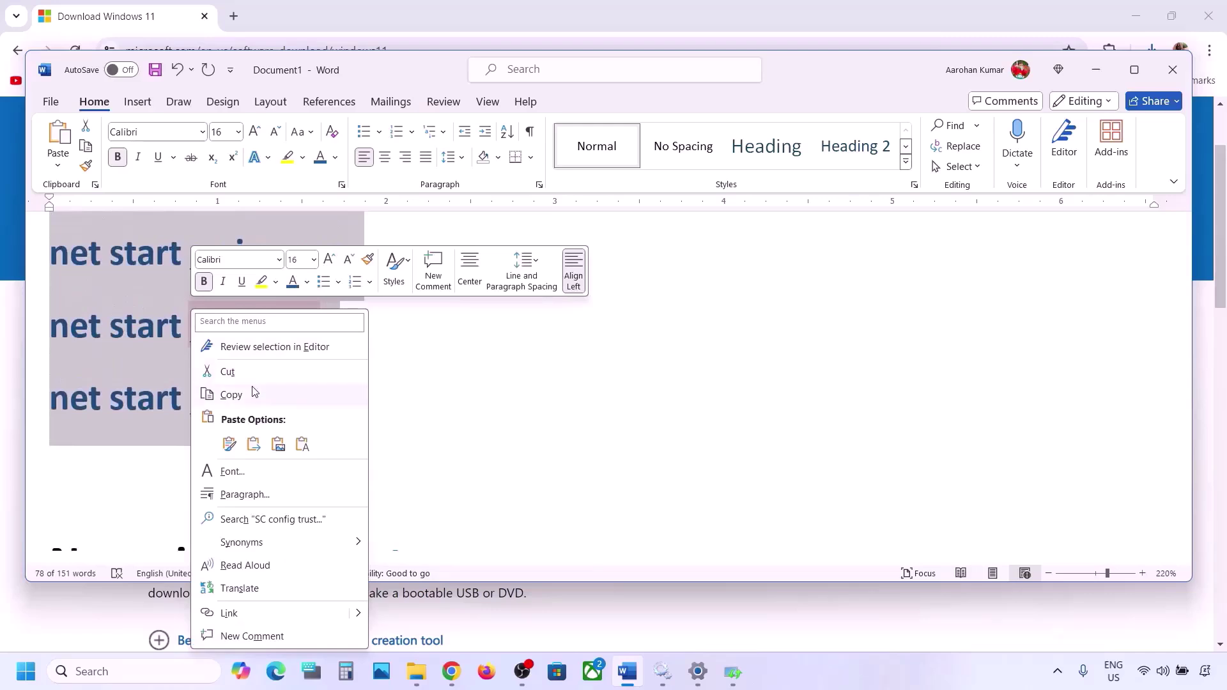
click(230, 394)
Step: Open Notepad, paste the copied update-reset commands into it and review them from the first line
click(102, 670)
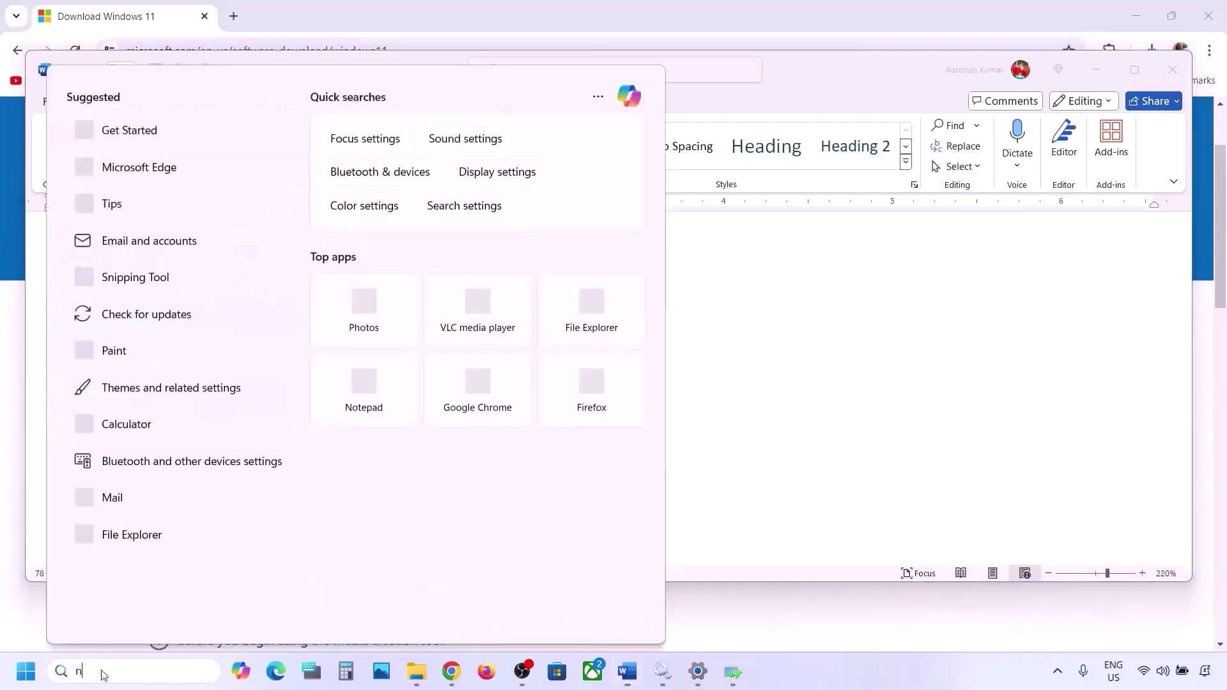
text(note)
key(Return)
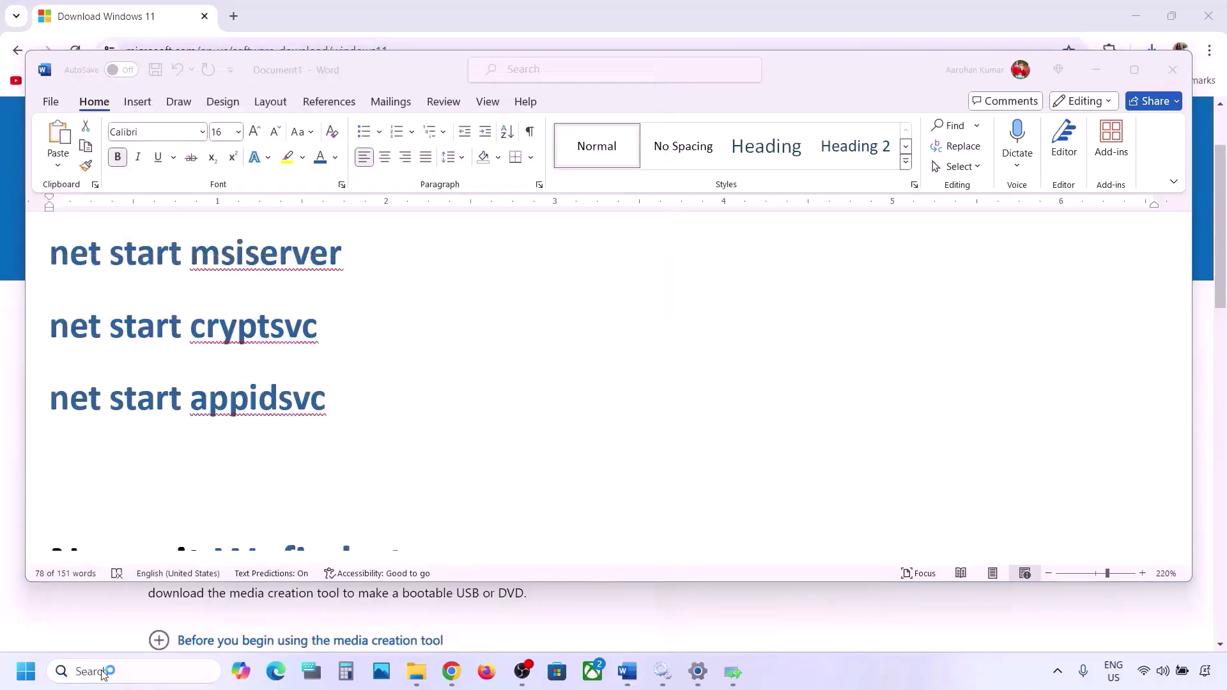
key(ctrl+v)
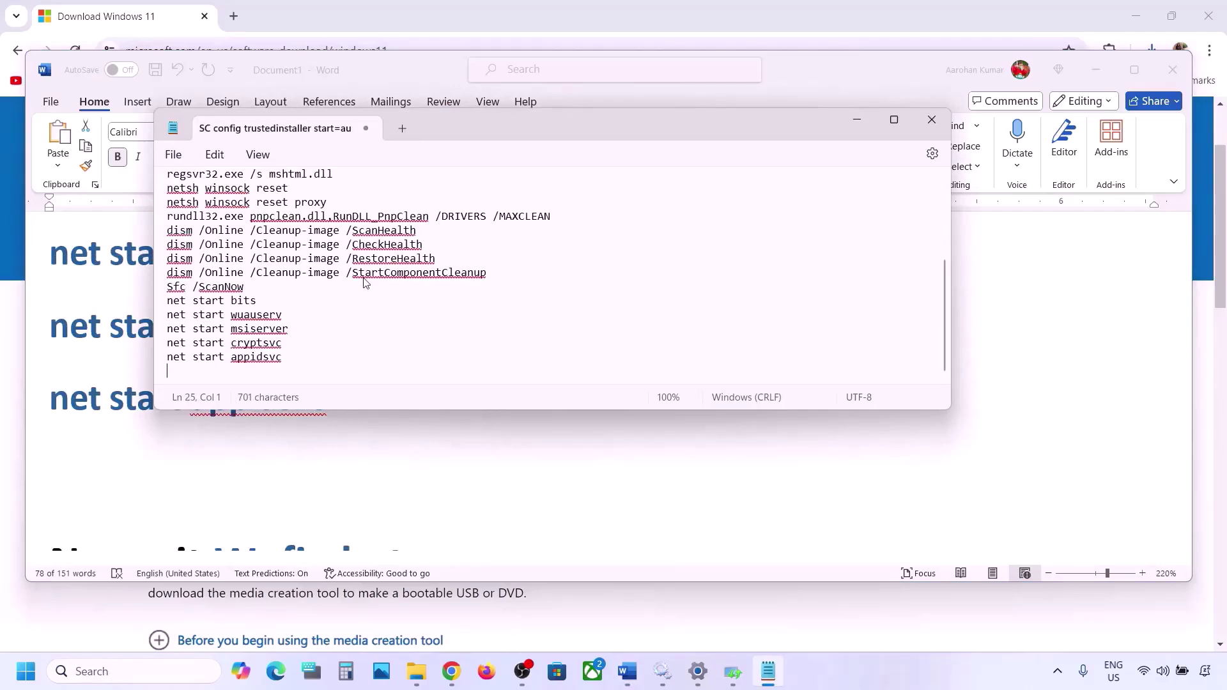
scroll(342, 227, up, 4)
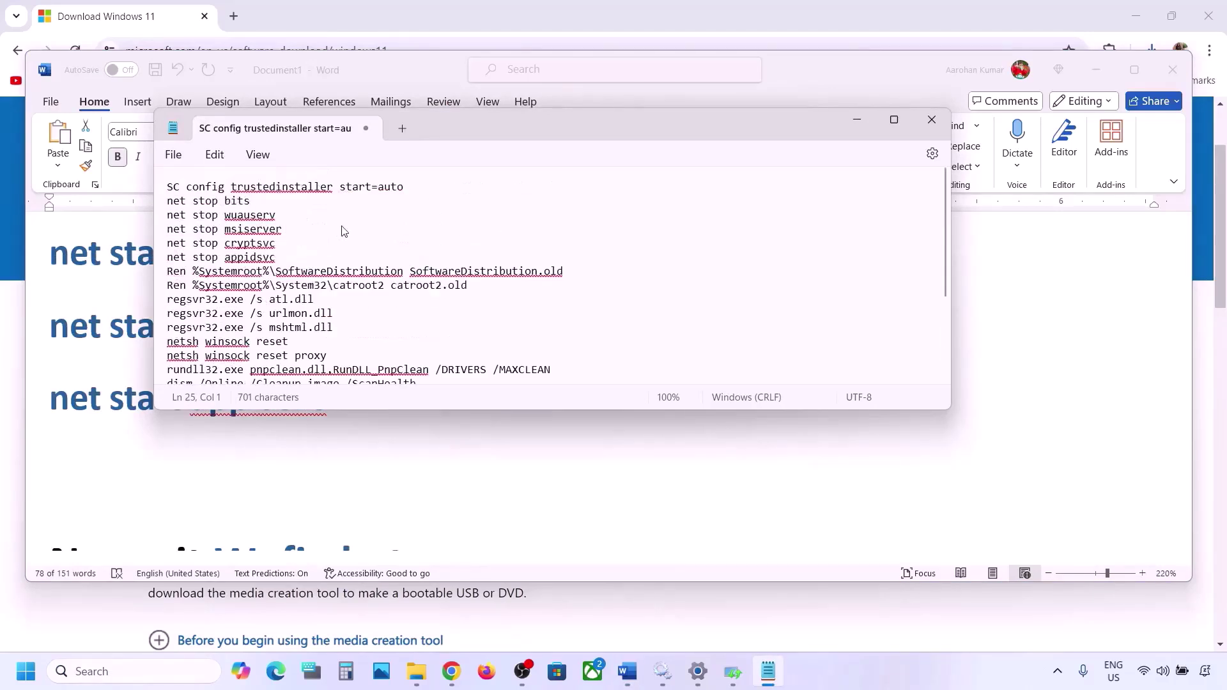
Step: Start saving the Notepad commands as a new file on the Desktop, naming it Wufix.bat with the name copied from the Word notes
click(172, 156)
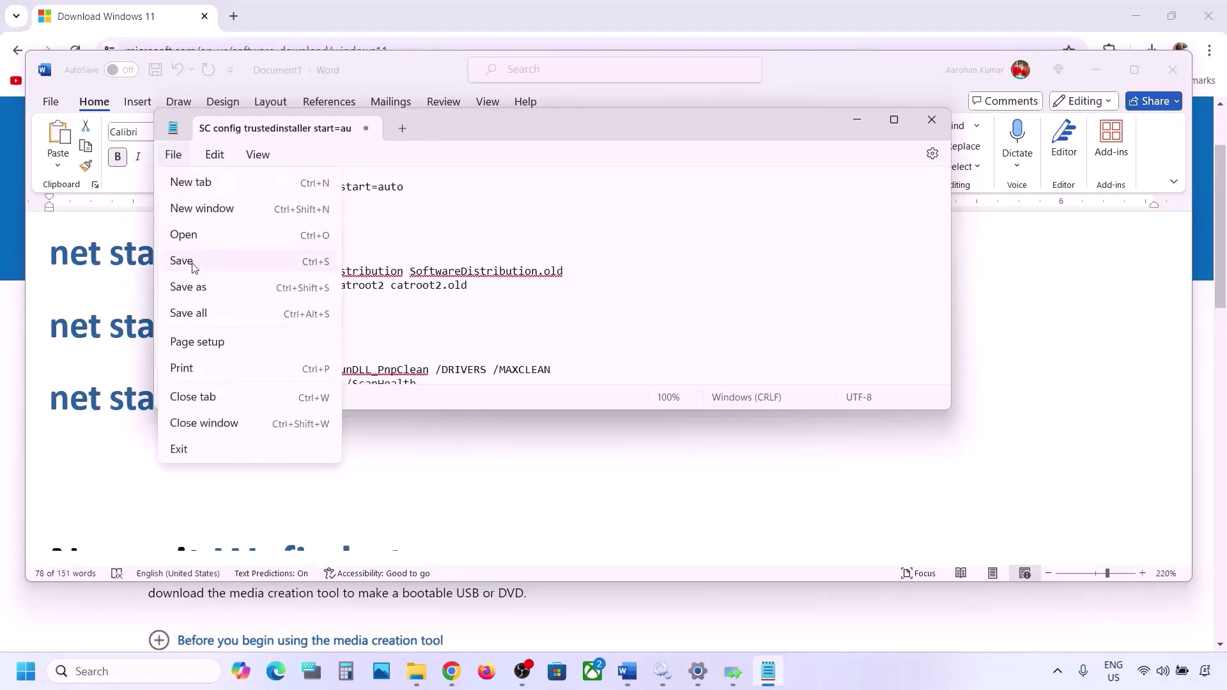
click(192, 286)
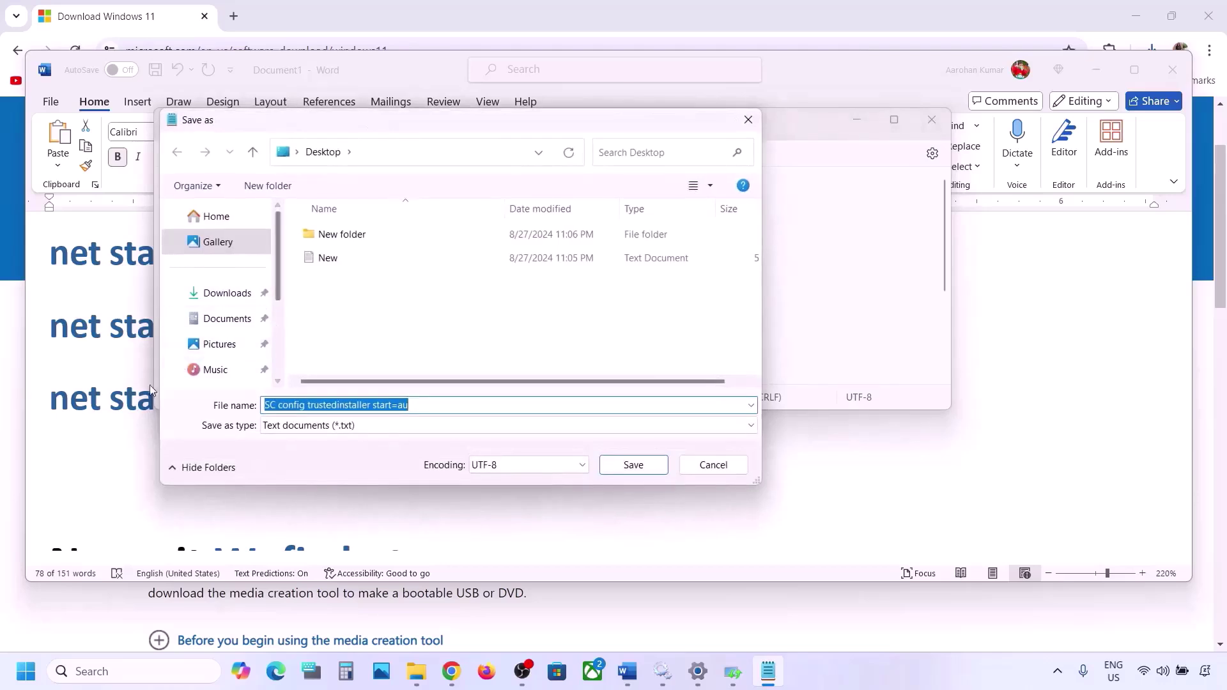
click(132, 403)
scroll(131, 403, down, 5)
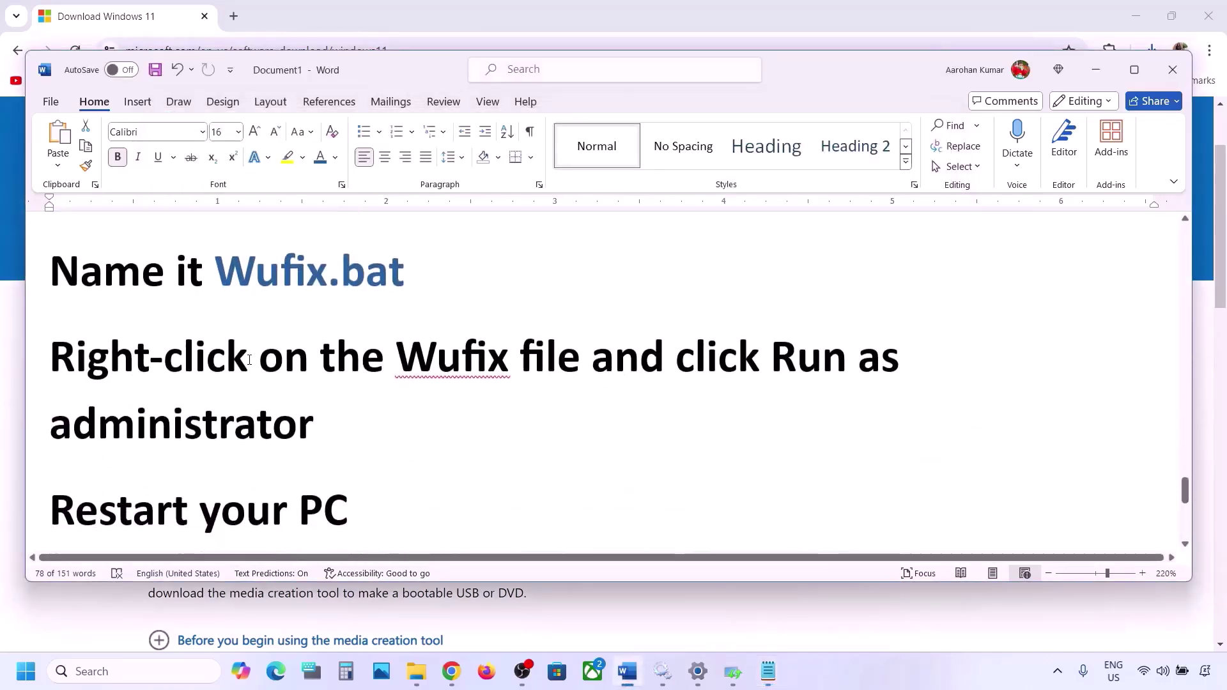
drag(407, 291, 269, 291)
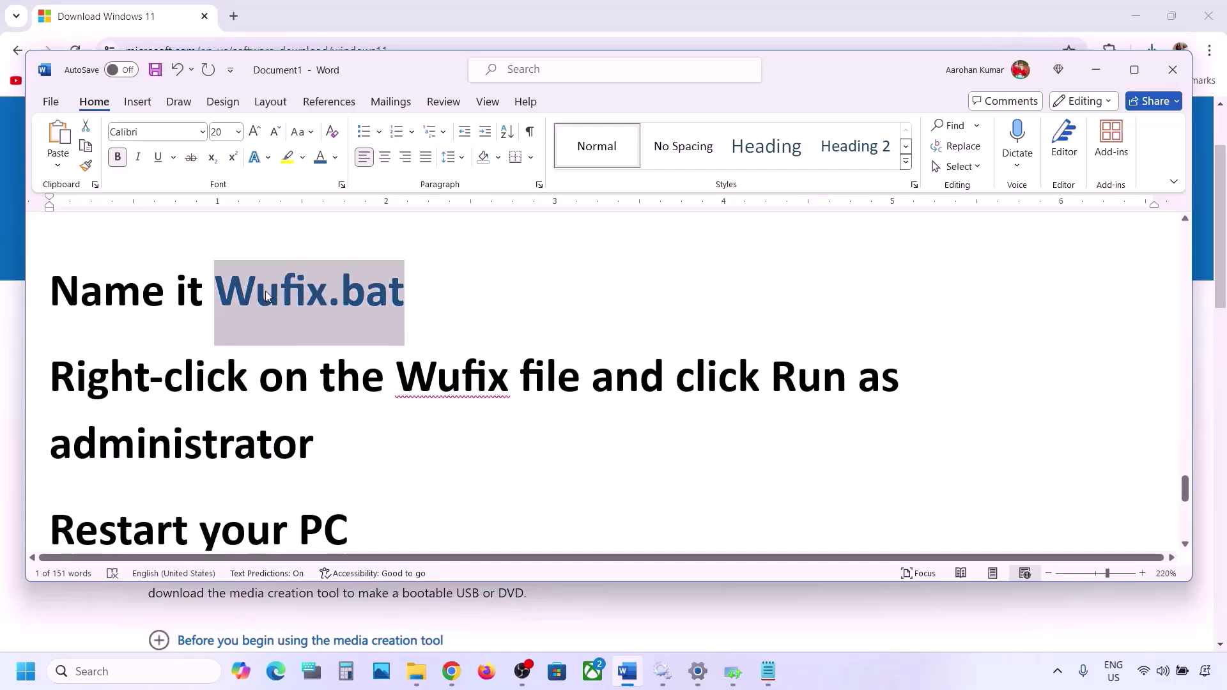
click(768, 670)
key(ctrl+v)
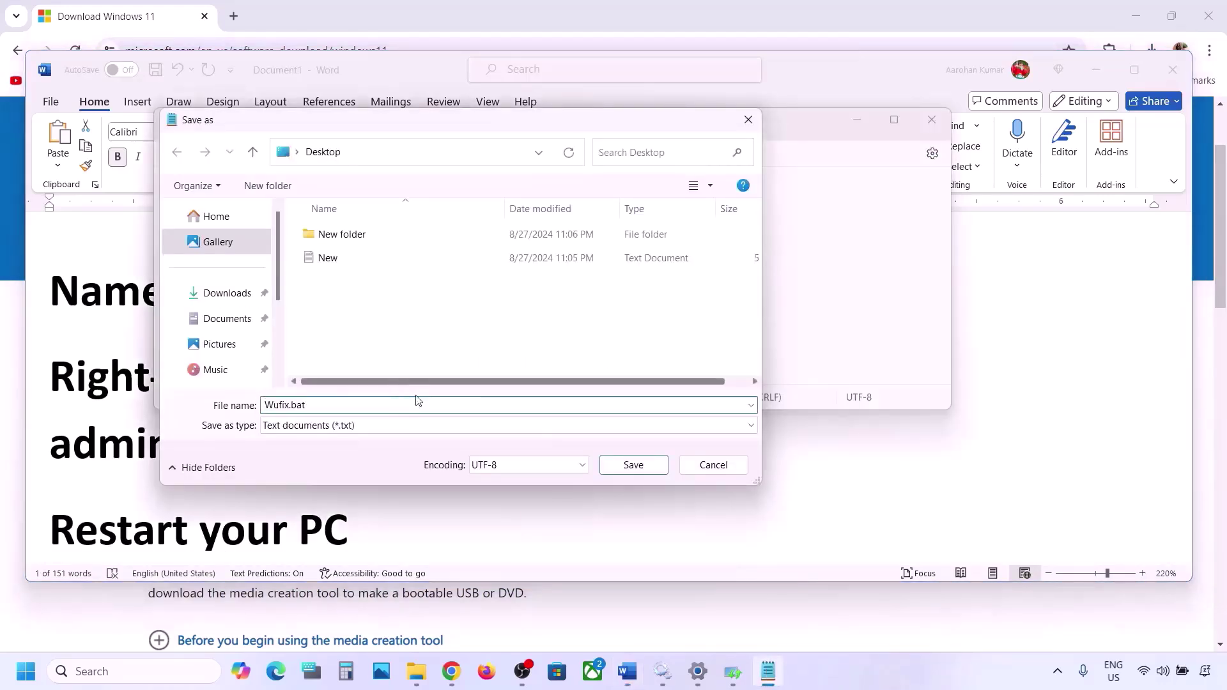
Step: Set the file type to All files, save Wufix.bat on the Desktop and close Notepad
click(360, 427)
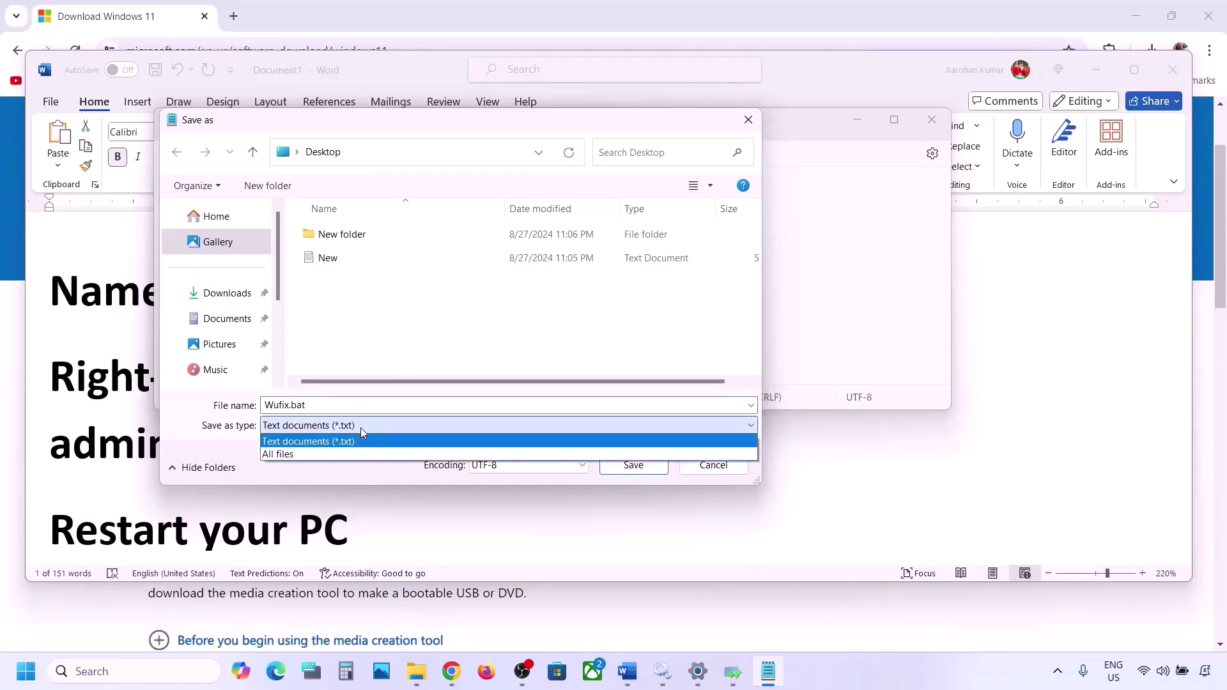
click(316, 454)
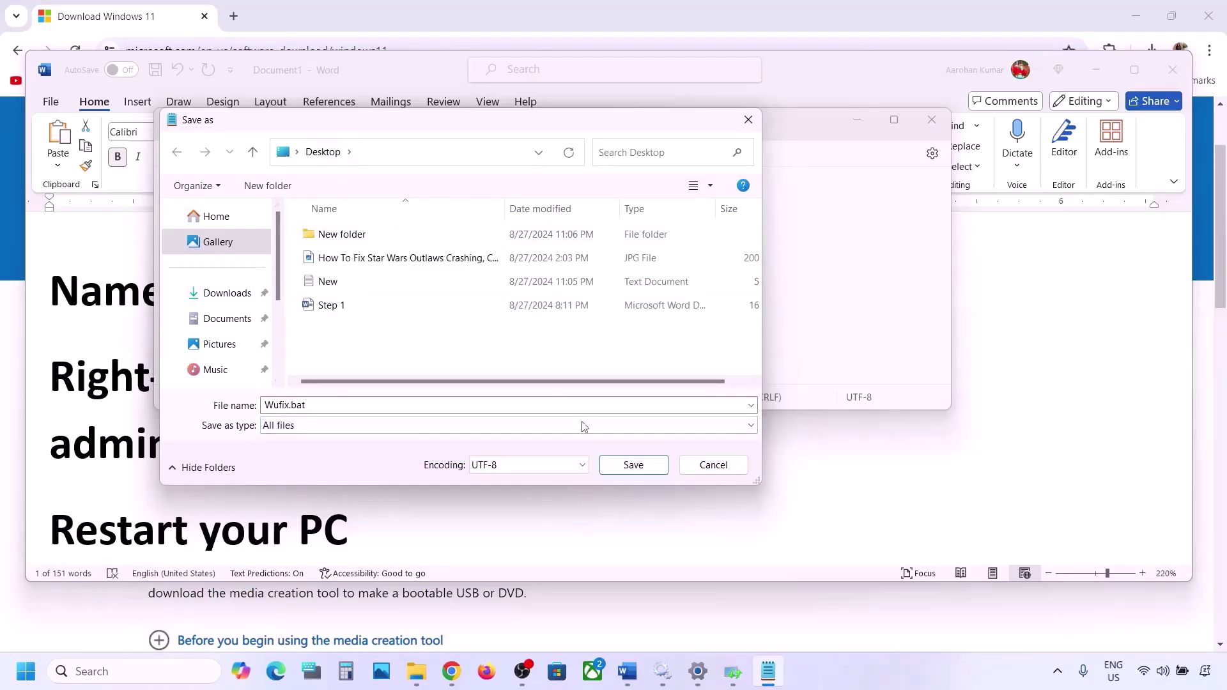
click(635, 466)
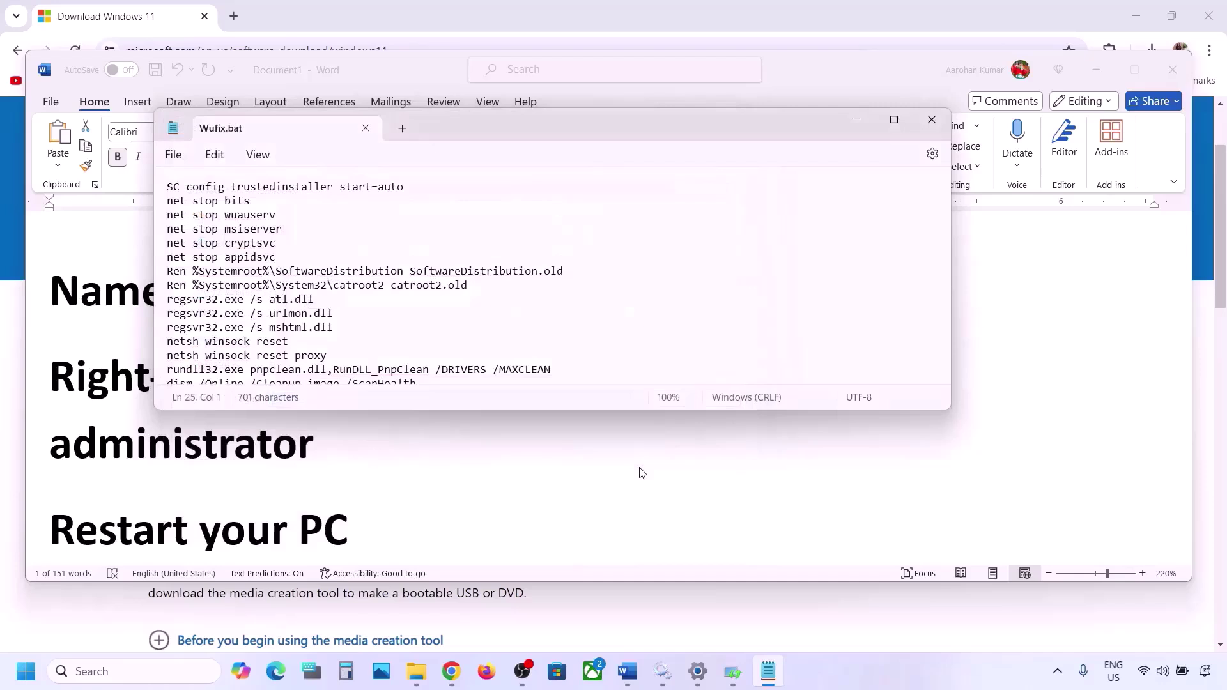
click(933, 123)
Step: Show the desktop, close the Windows Update troubleshooter window and run the Wufix file as administrator
key(super+d)
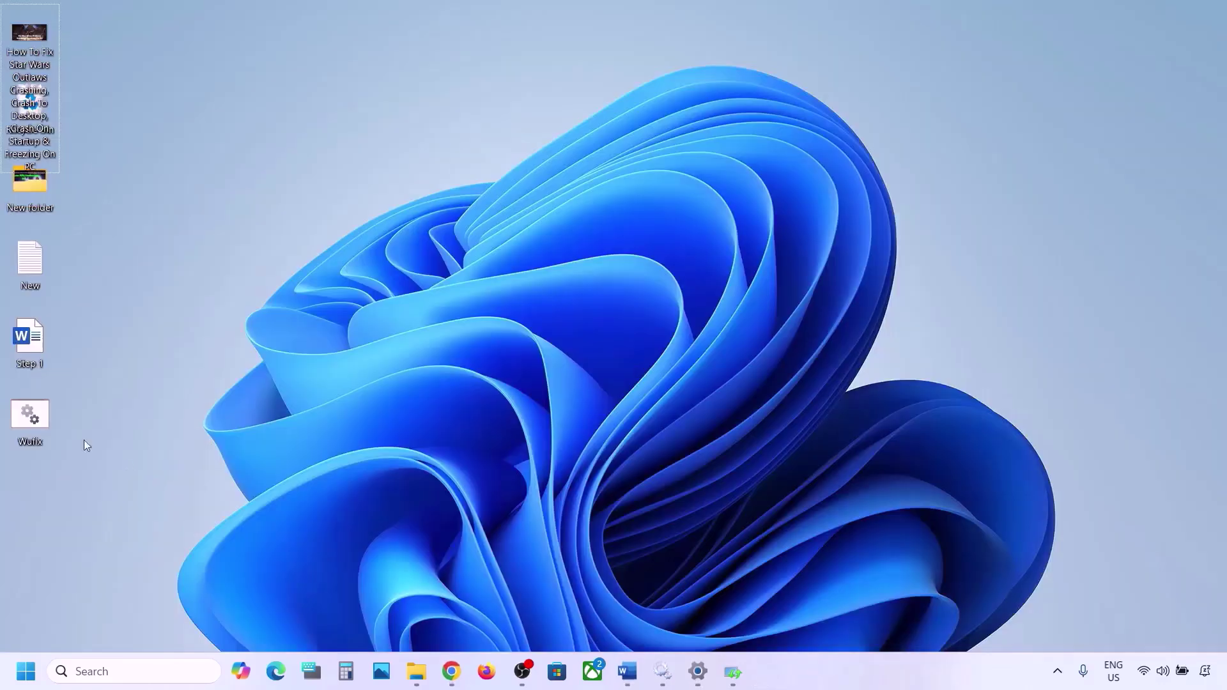
double_click(36, 416)
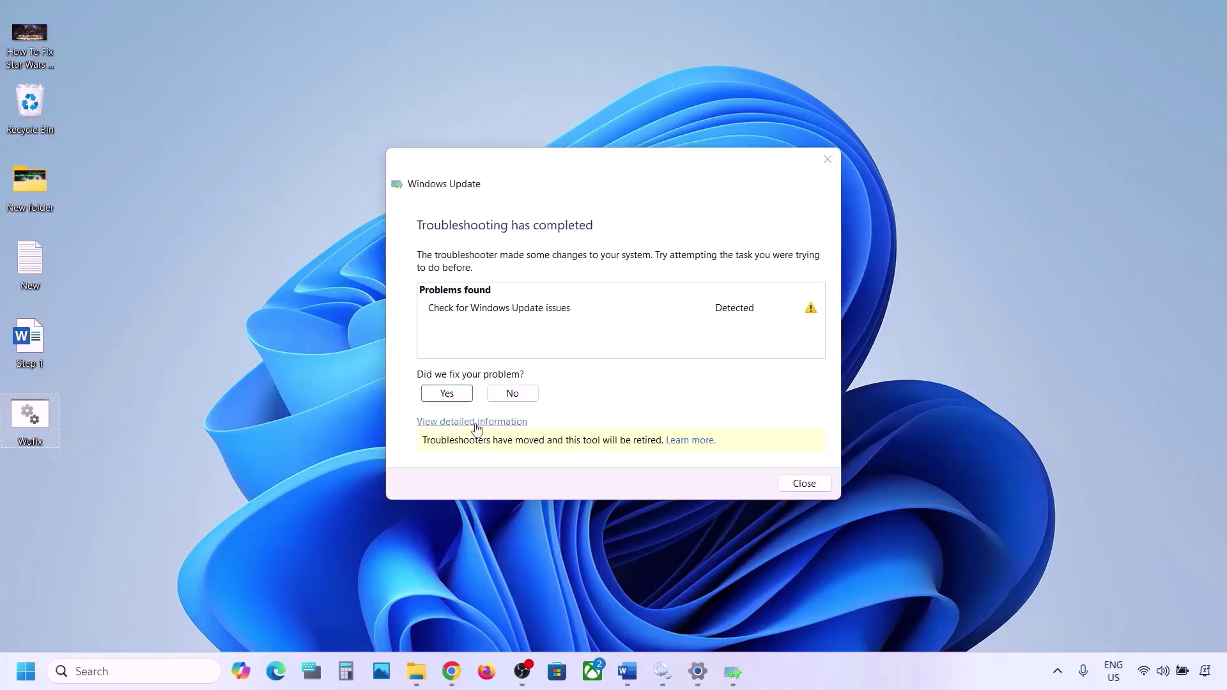
click(818, 159)
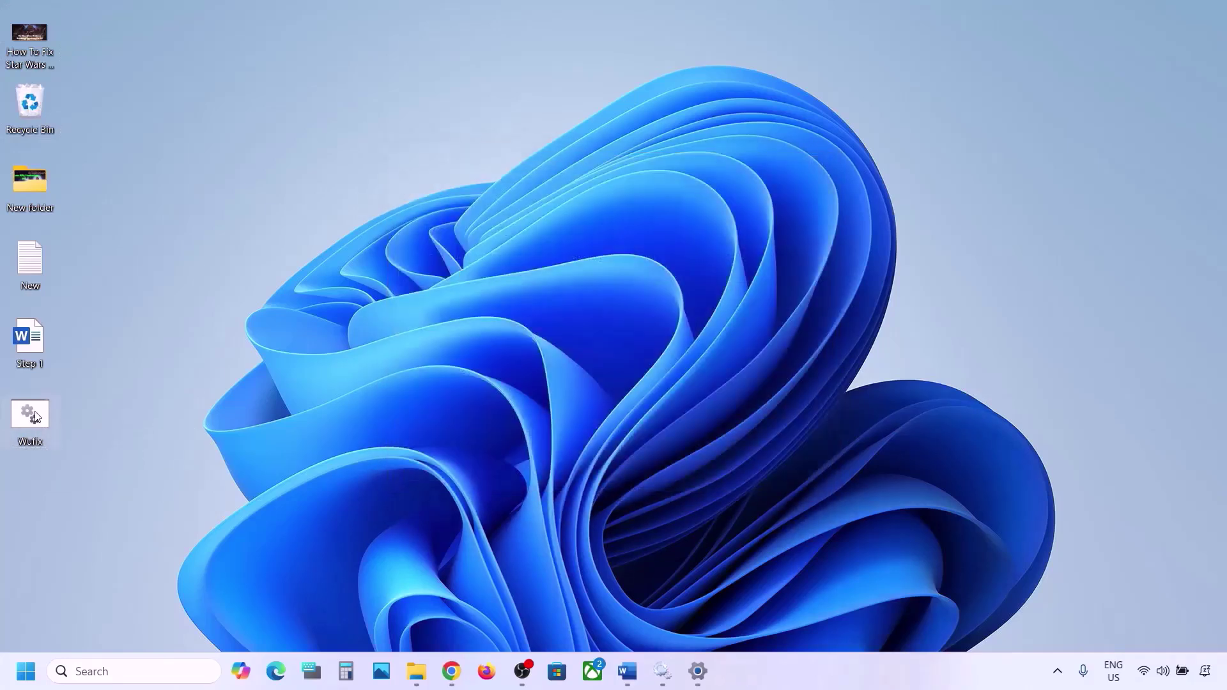
right_click(36, 416)
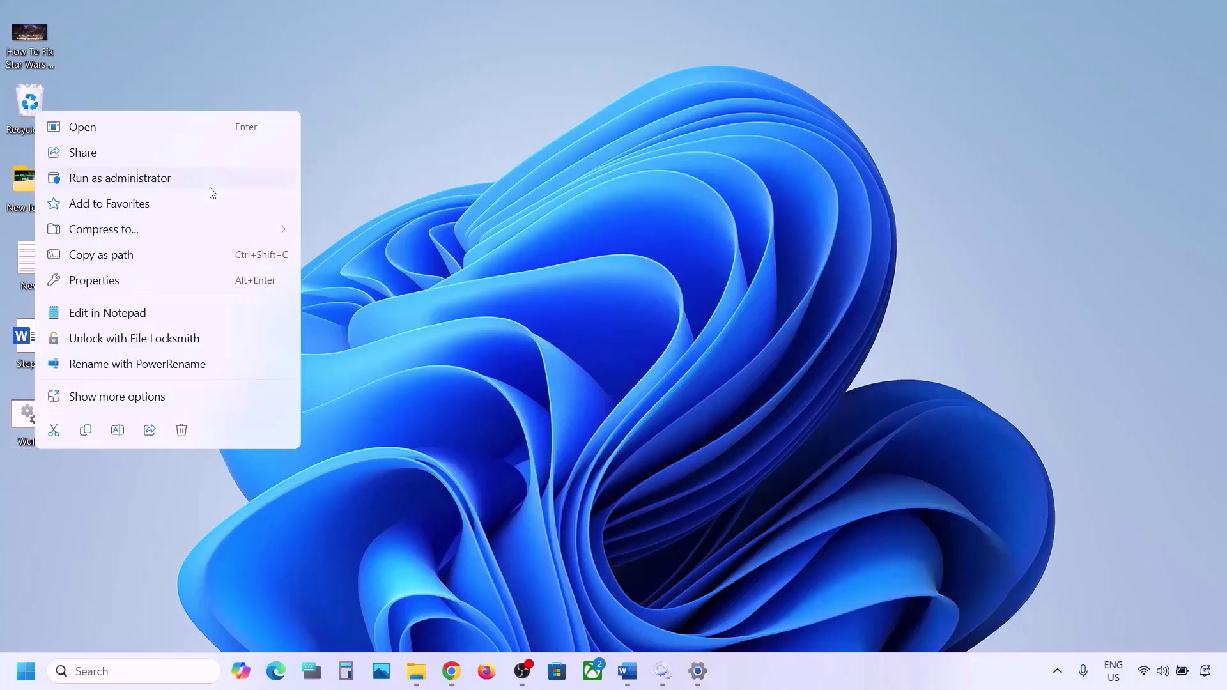
click(154, 184)
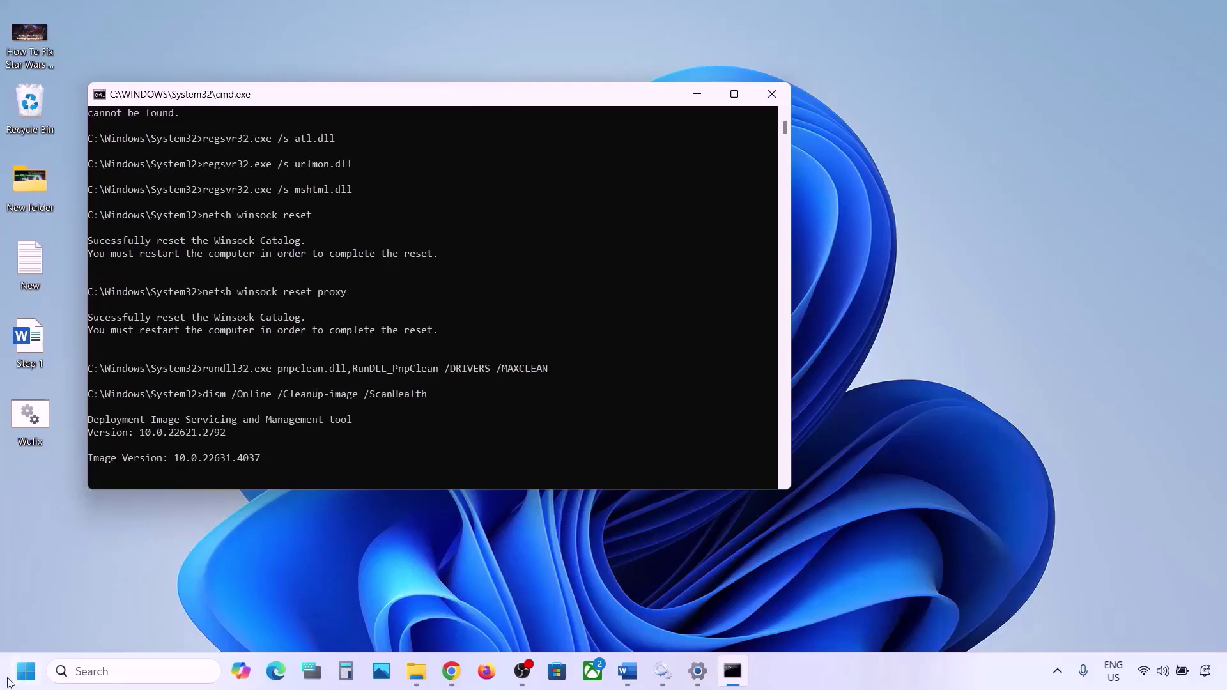
Step: View the Restart power option without restarting, and return to the running script window
click(26, 671)
click(464, 617)
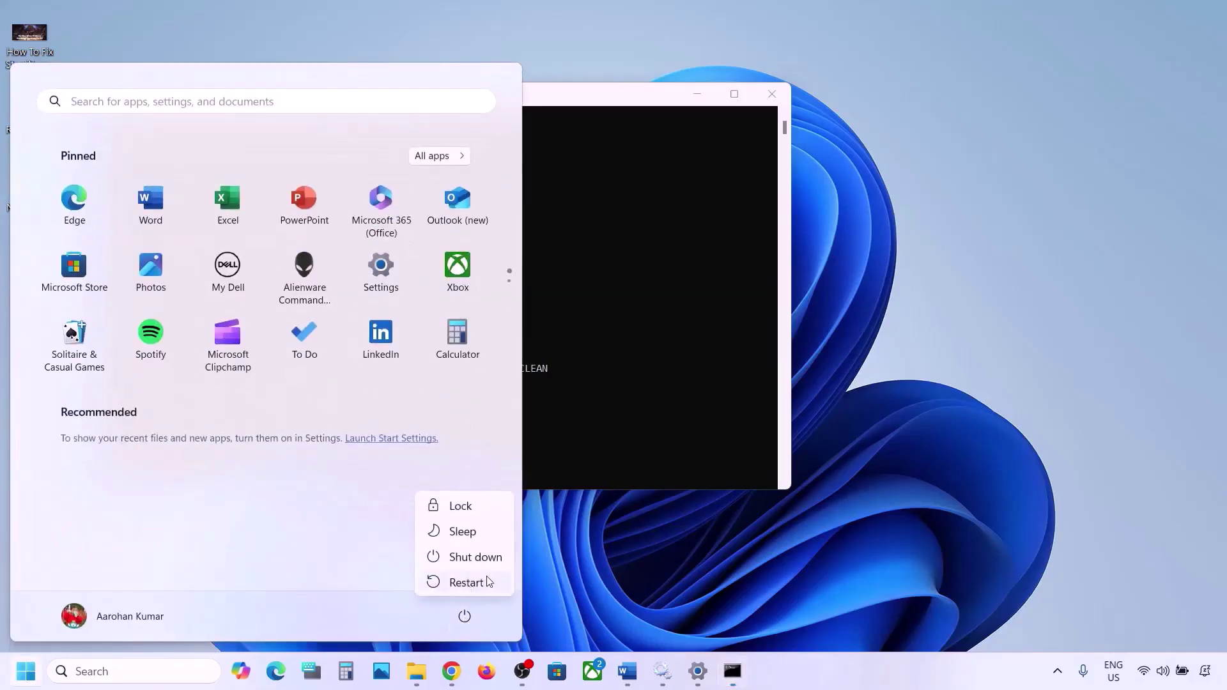
key(Escape)
click(651, 328)
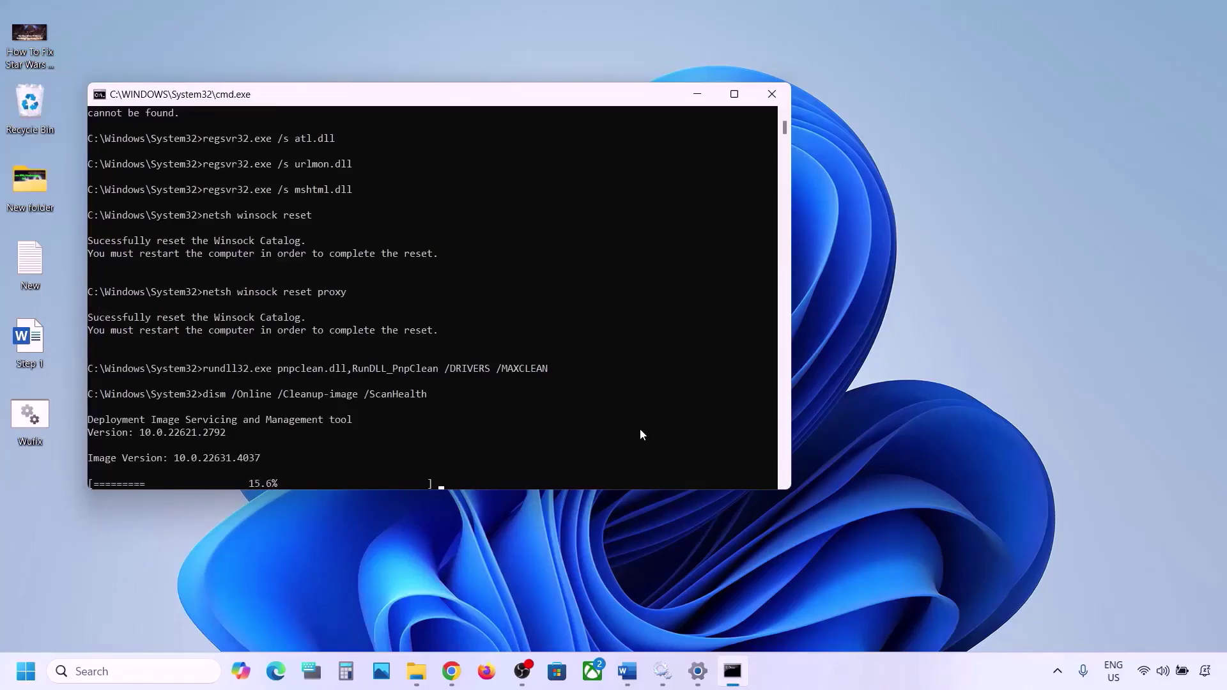
Step: Minimize the script window and read Step 6) Use Media Creation Tool in the Word notes
click(814, 685)
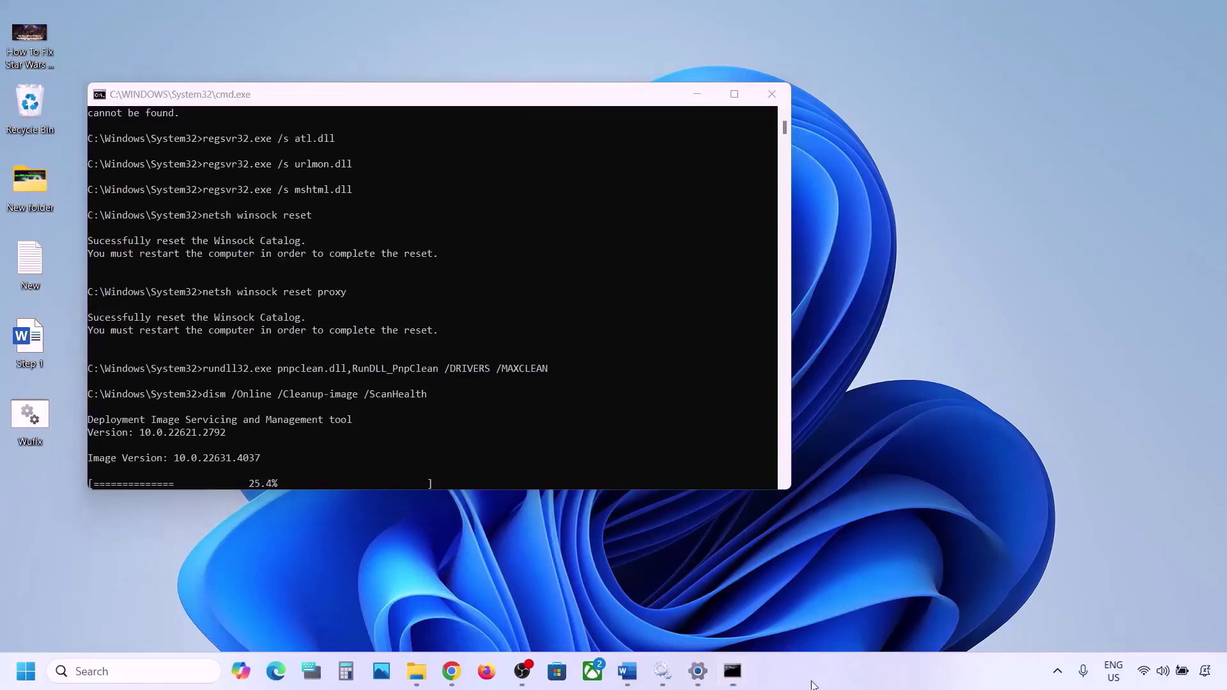
key(super+d)
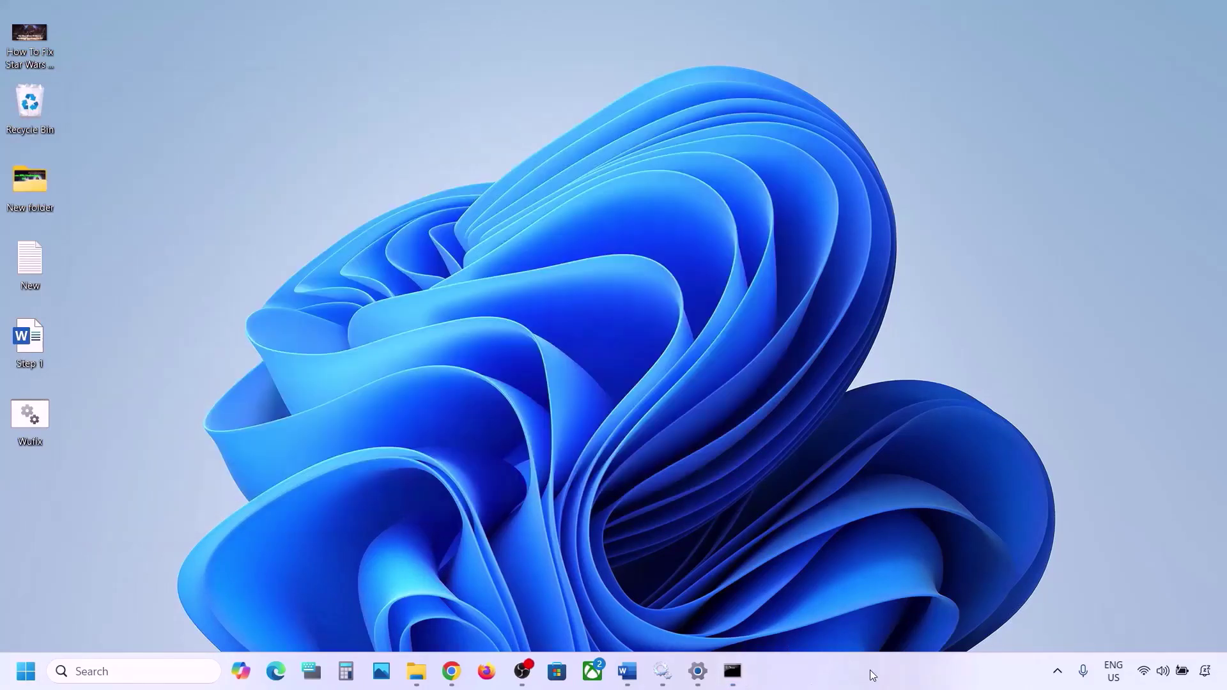
click(627, 671)
scroll(384, 483, down, 2)
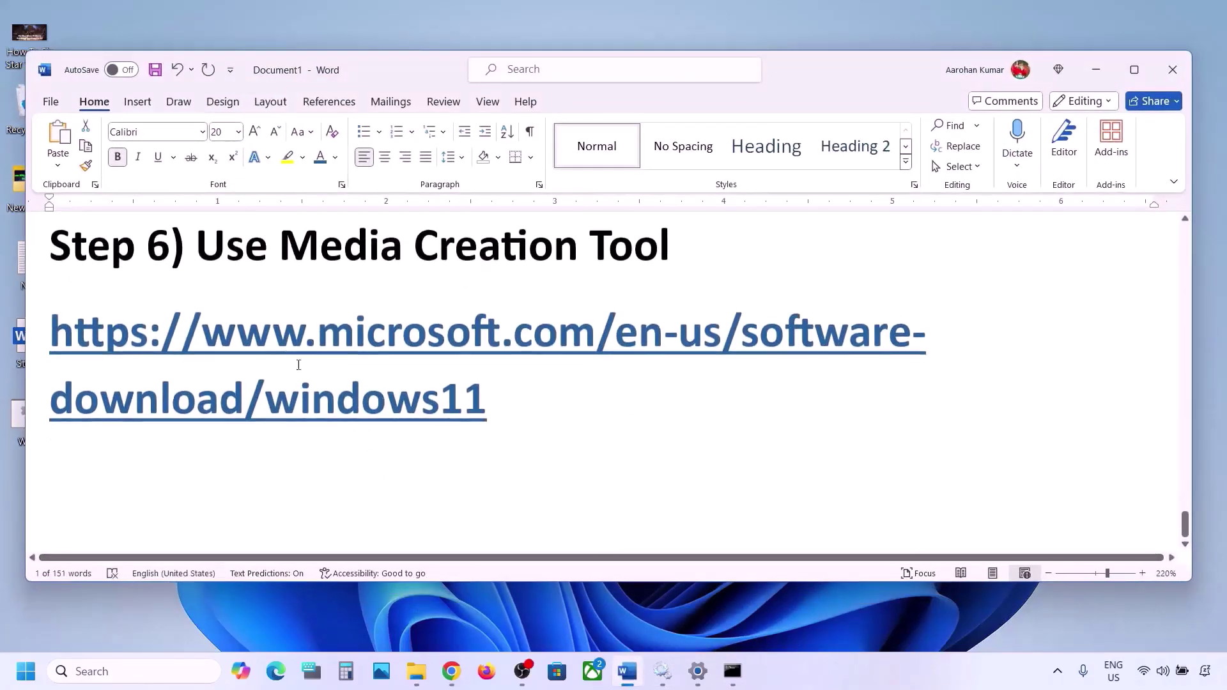
drag(200, 251, 625, 253)
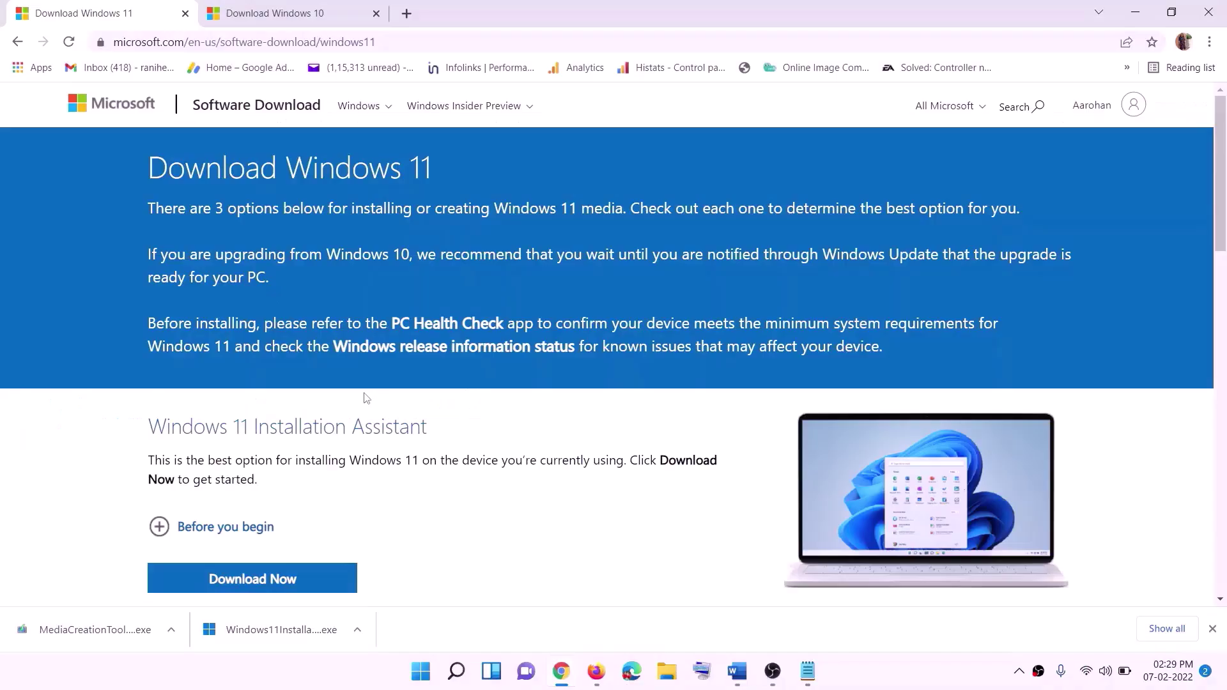
Step: Download the media creation tool from the Create Windows 11 Installation Media section, run it and allow it to make changes
scroll(380, 441, down, 4)
drag(228, 454, 336, 454)
scroll(379, 441, down, 1)
drag(229, 380, 354, 379)
click(268, 489)
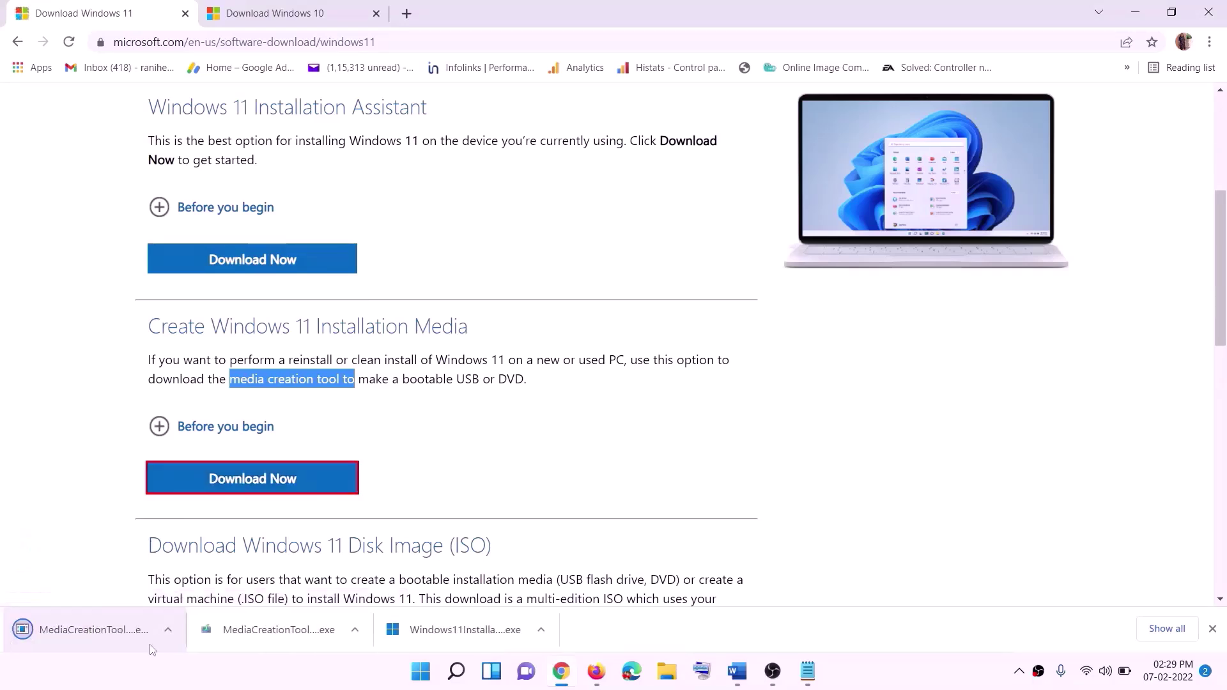
click(91, 633)
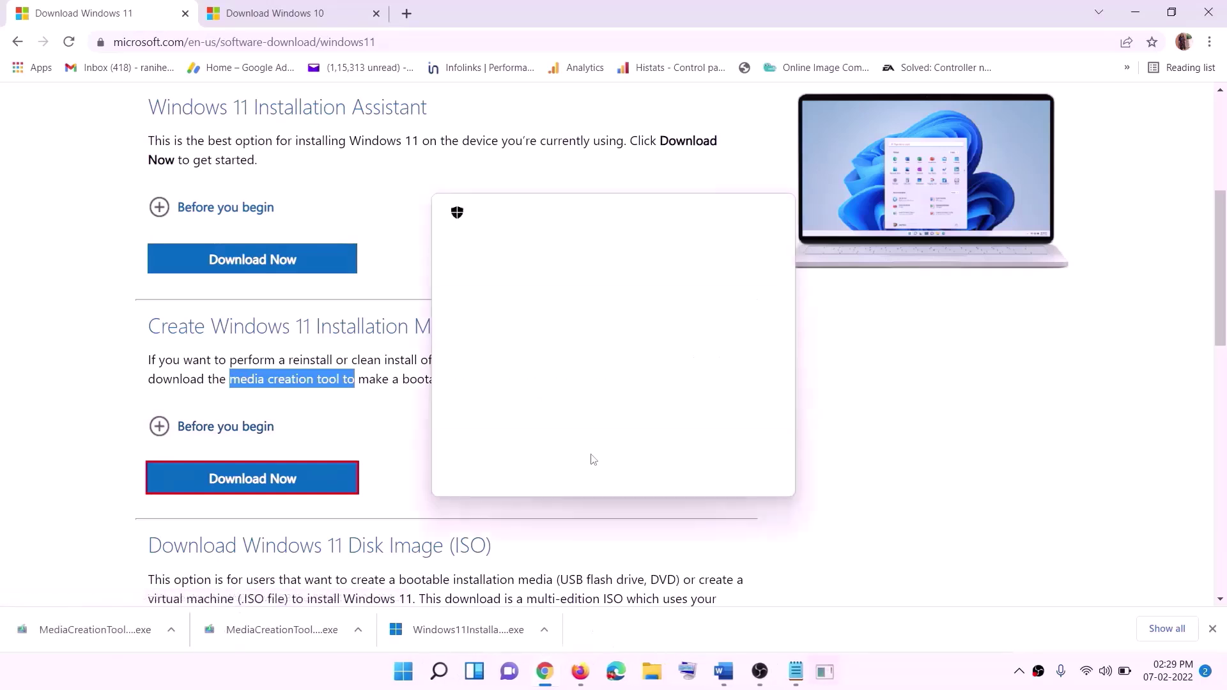
click(541, 469)
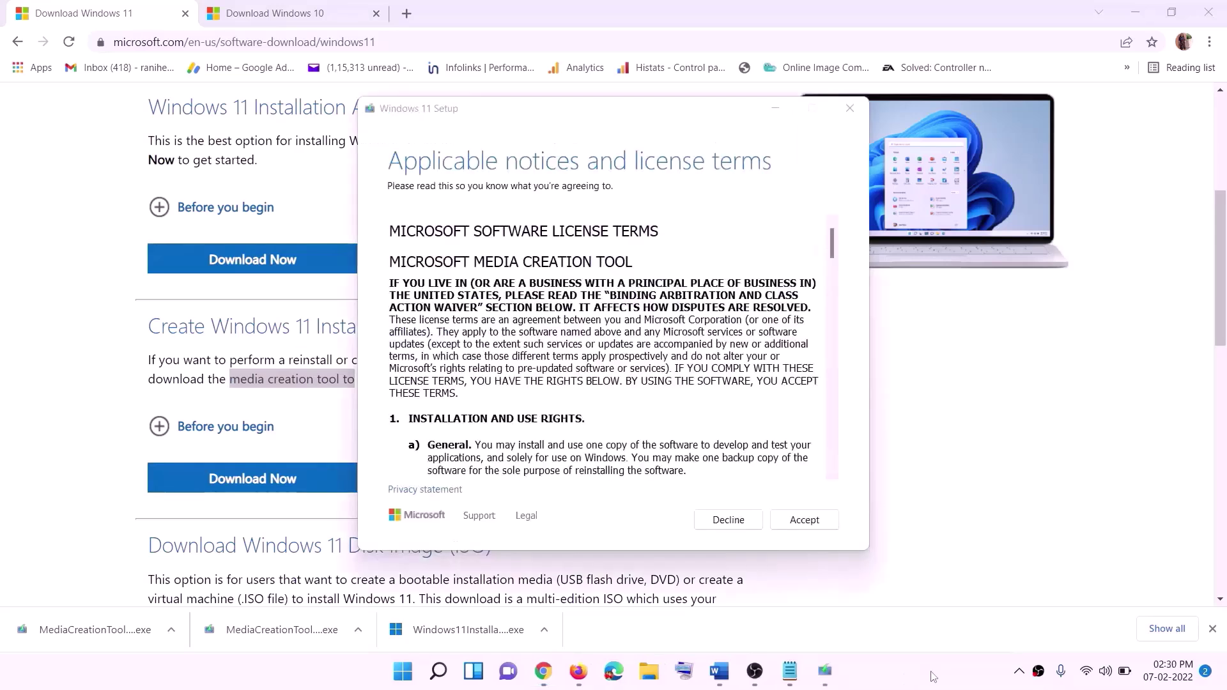
Step: Accept the license terms, keep the recommended language and edition, choose ISO file and save it as Windows on the Desktop
click(802, 520)
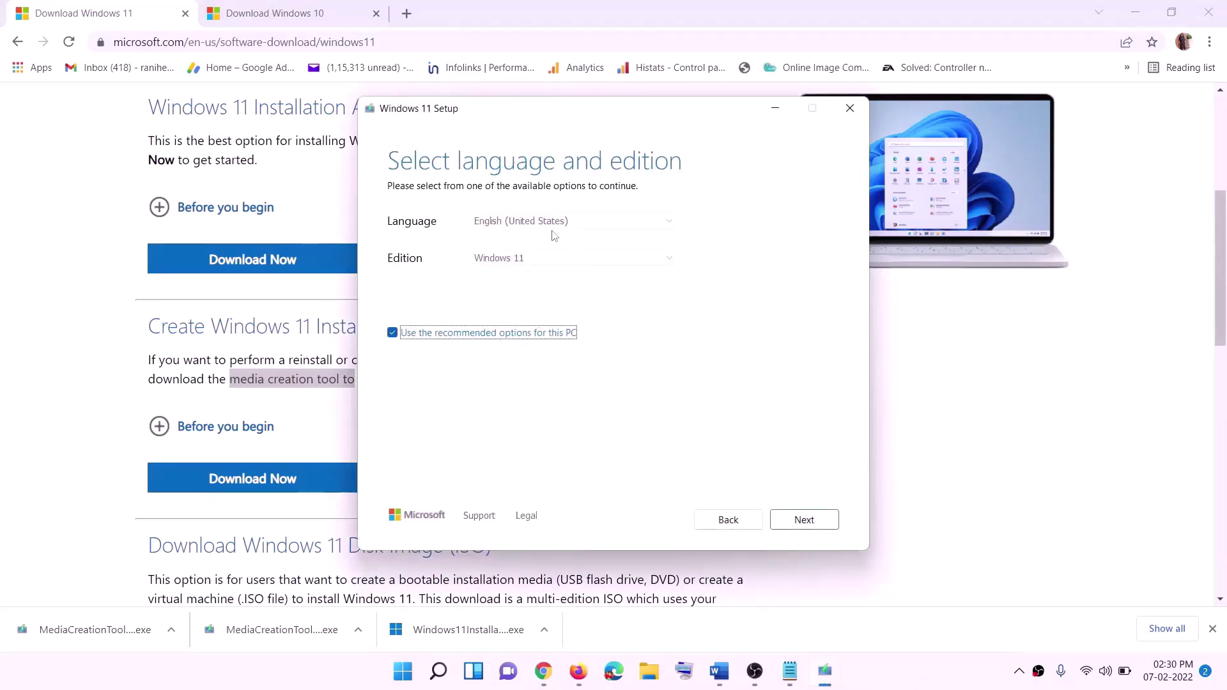
click(796, 522)
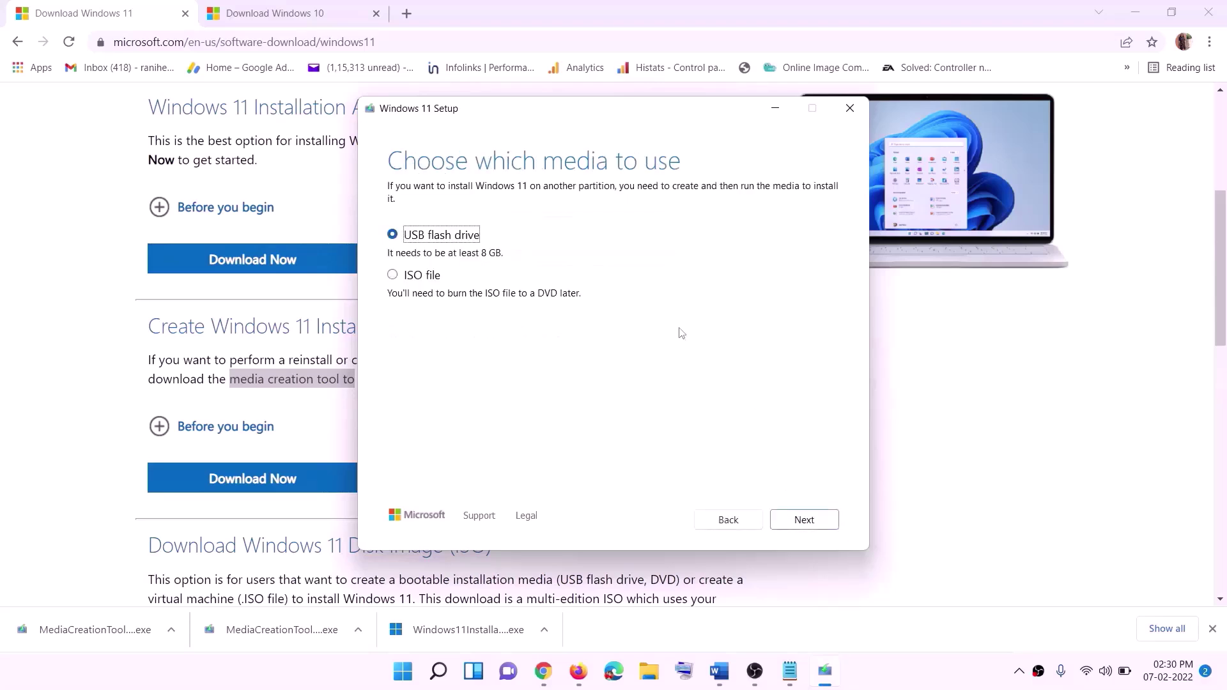
click(417, 276)
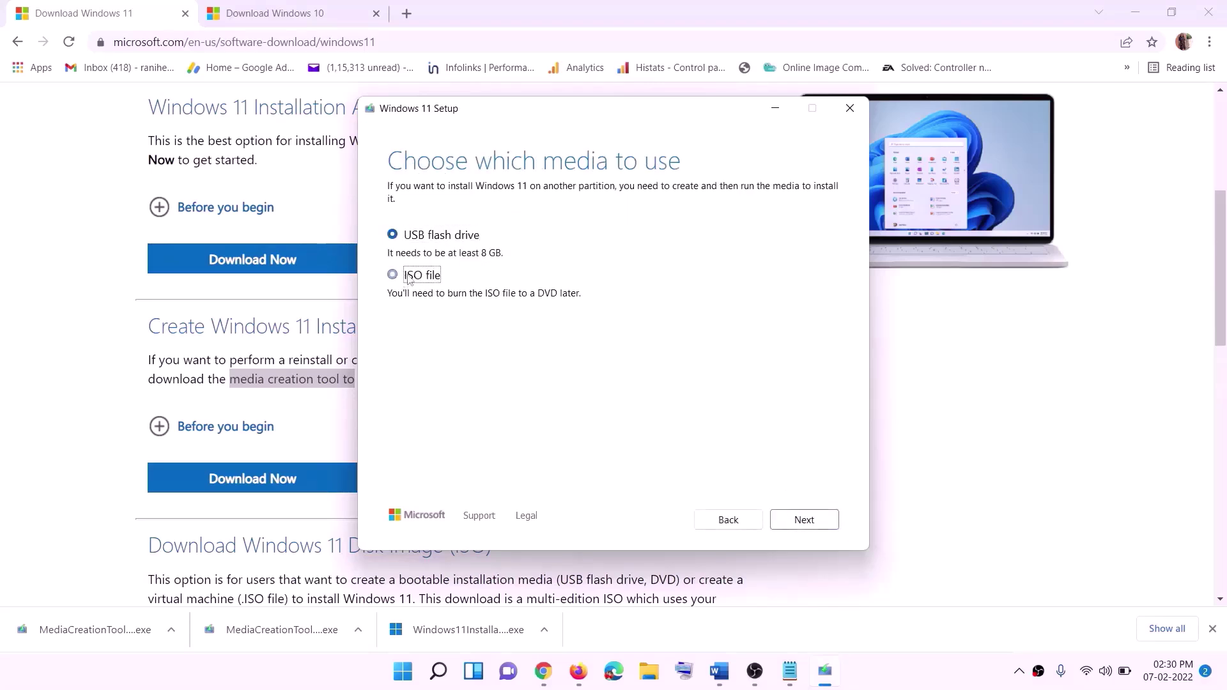
click(795, 523)
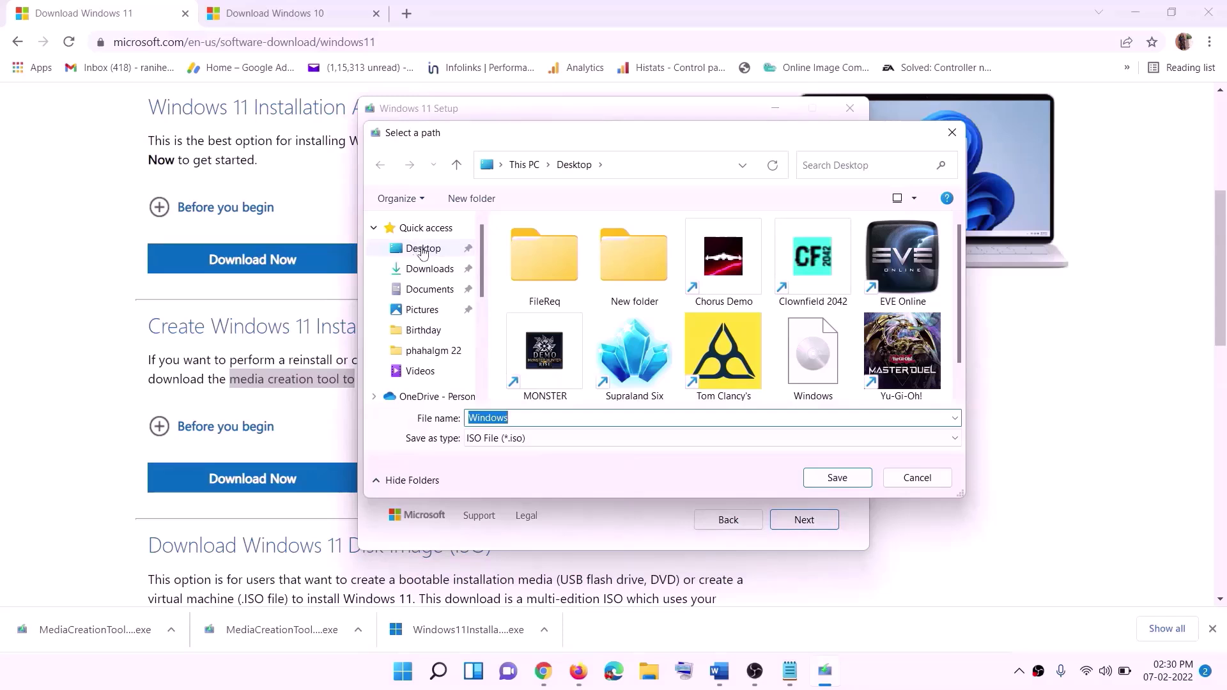
click(423, 251)
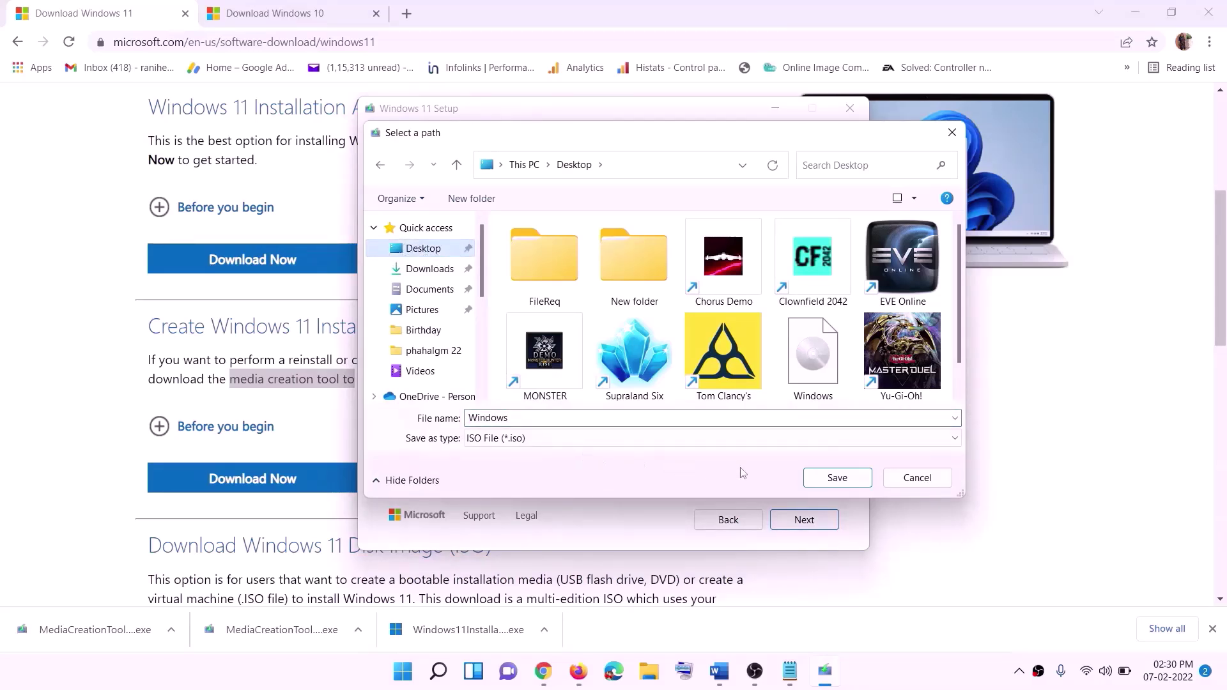
click(840, 482)
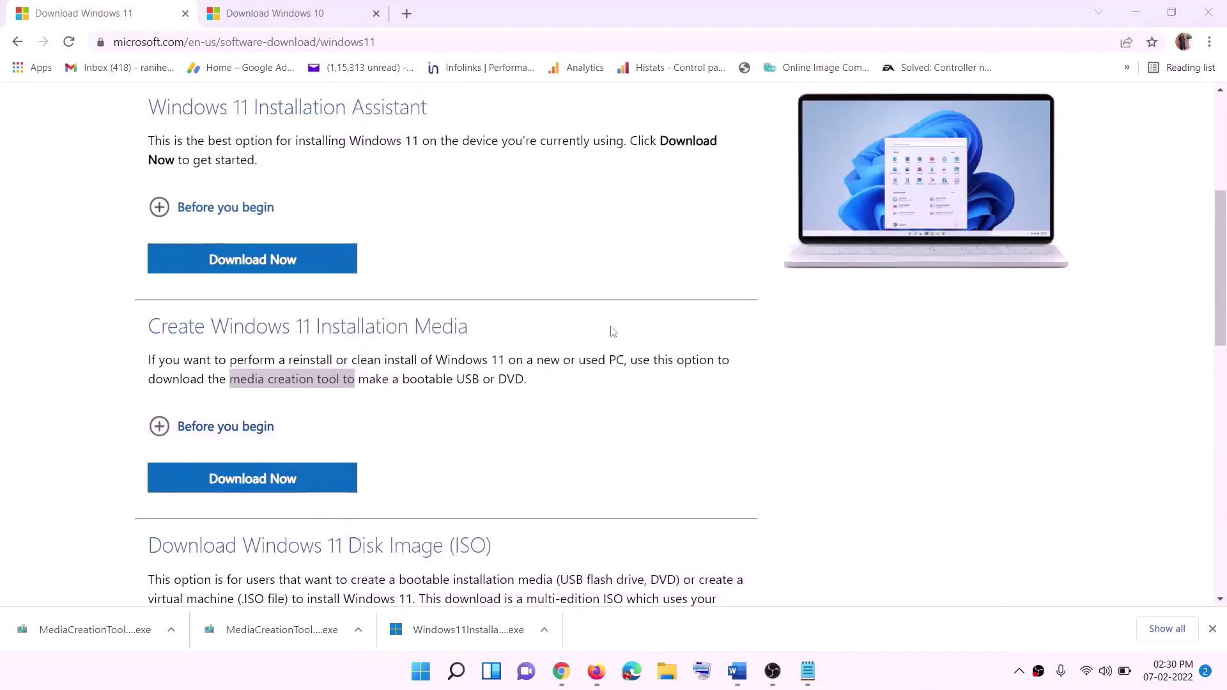
Step: Mount the Windows ISO from the desktop, run its setup file with permission and continue past the Install Windows 11 page
key(super+d)
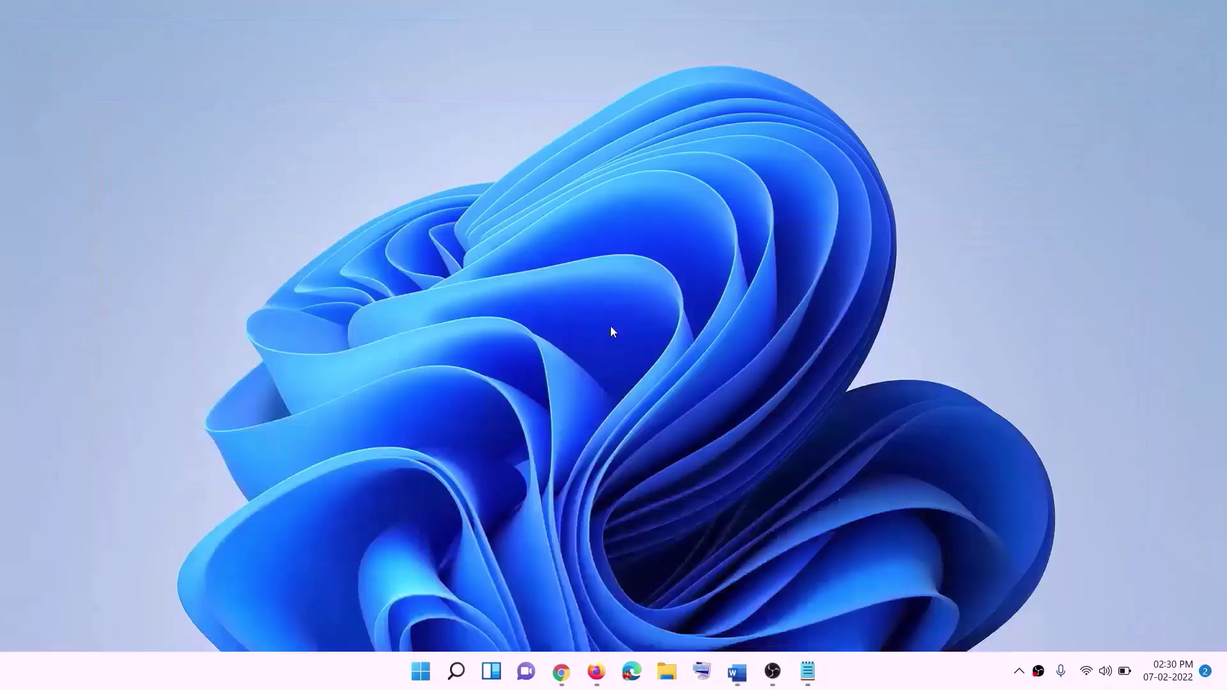
drag(291, 33, 485, 367)
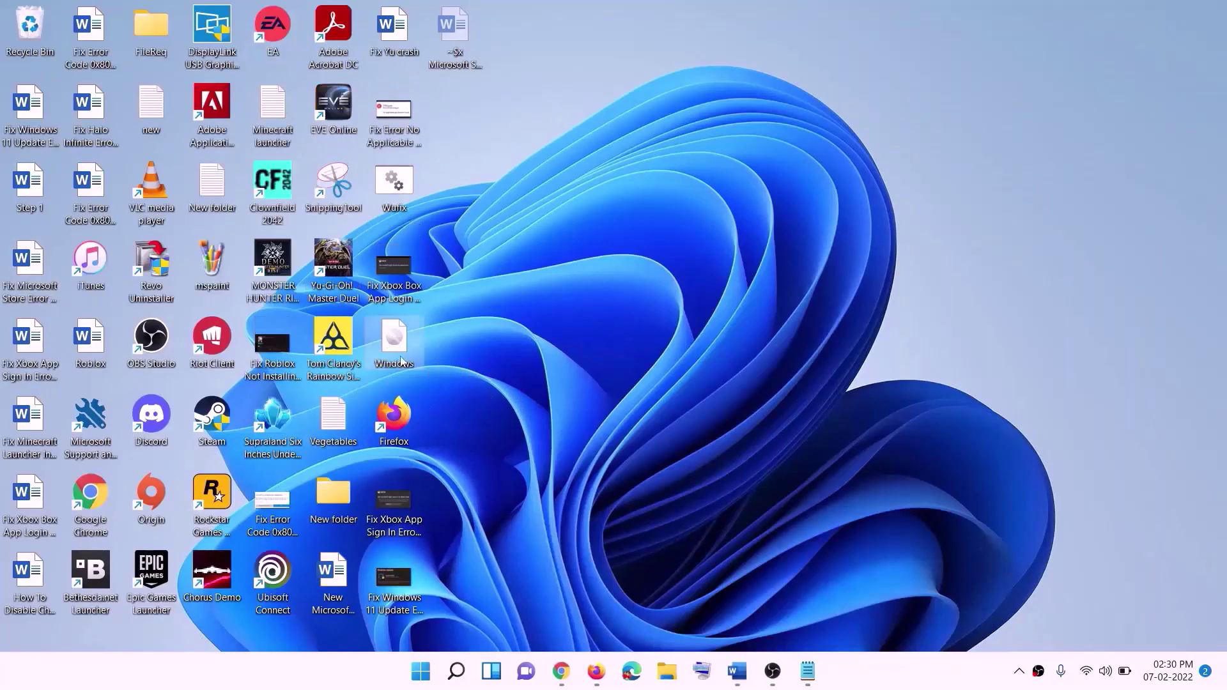
double_click(394, 342)
click(396, 447)
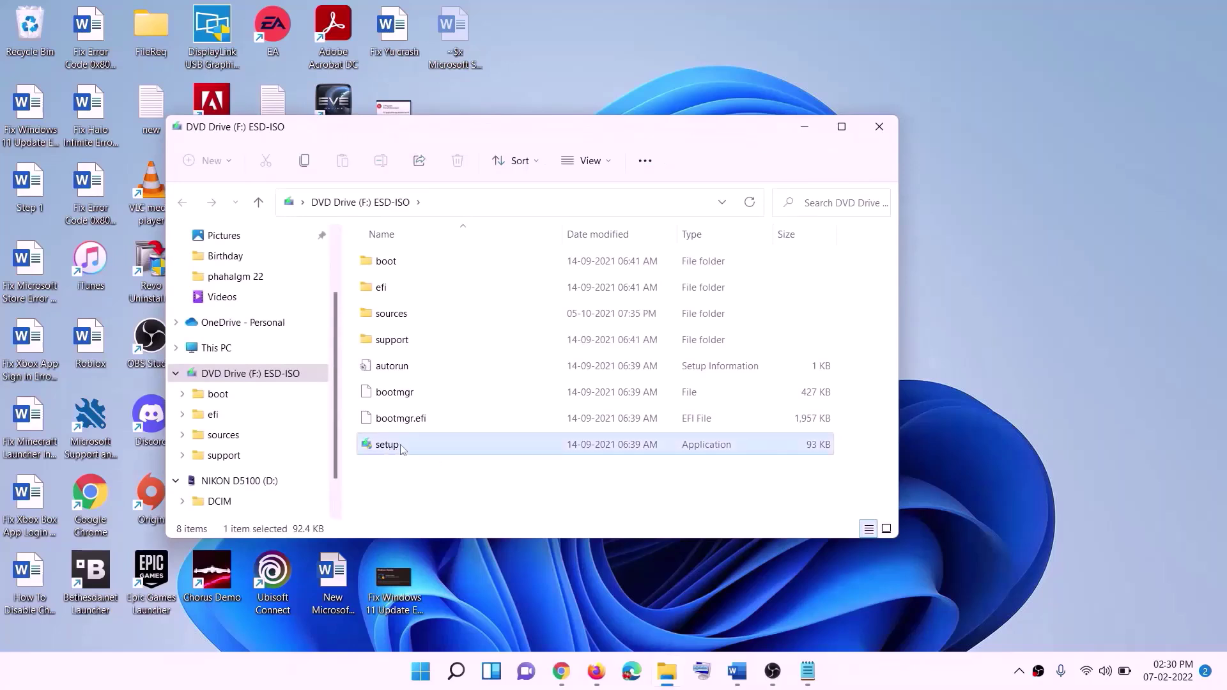
double_click(416, 446)
click(500, 504)
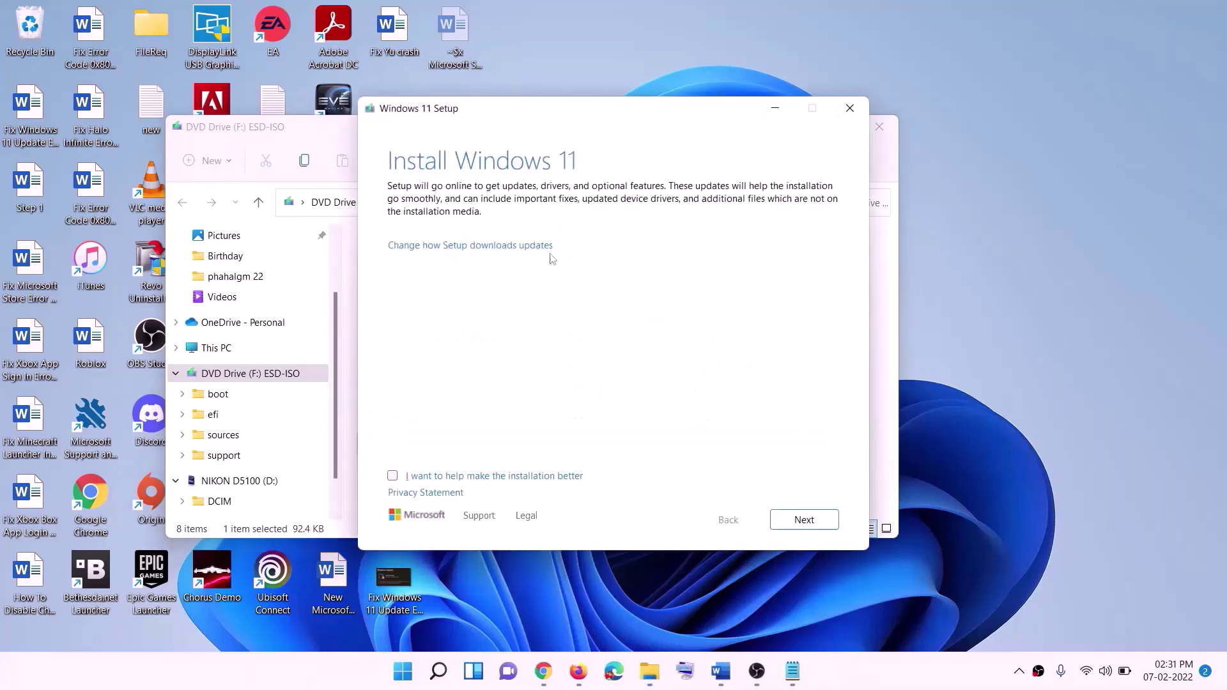
click(804, 519)
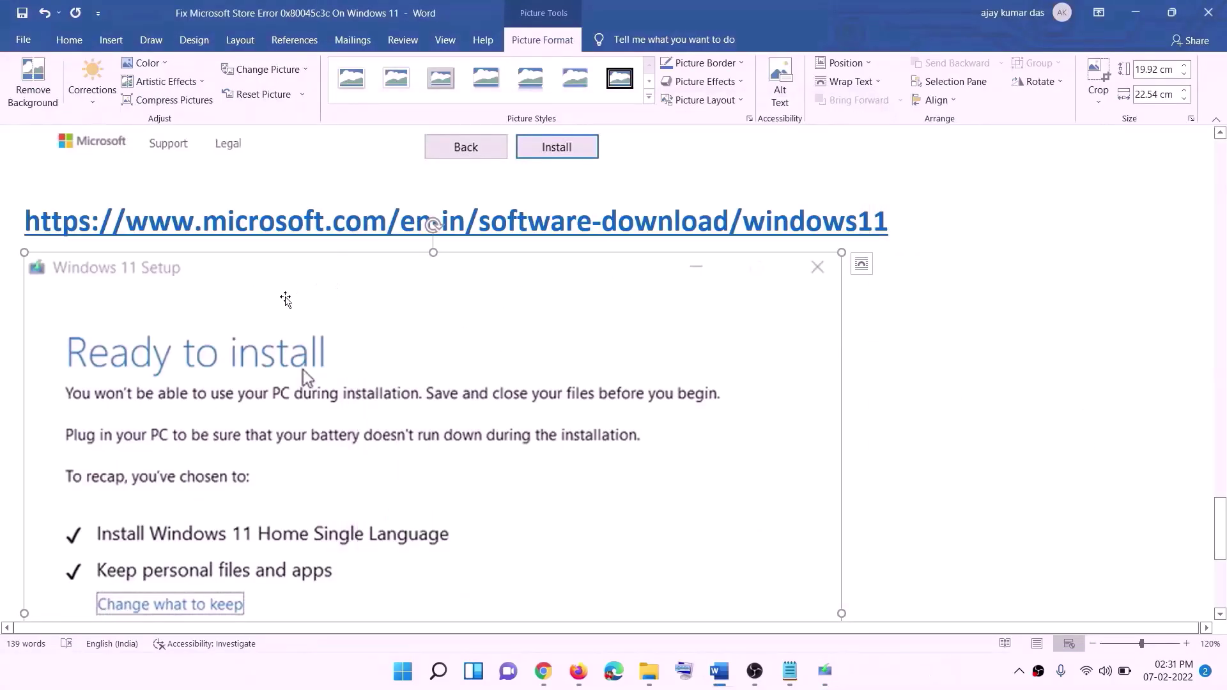
Step: Review the Ready to install screenshot in the Word document, including the Keep personal files and apps choice and the Install option
scroll(288, 319, down, 2)
scroll(288, 322, down, 1)
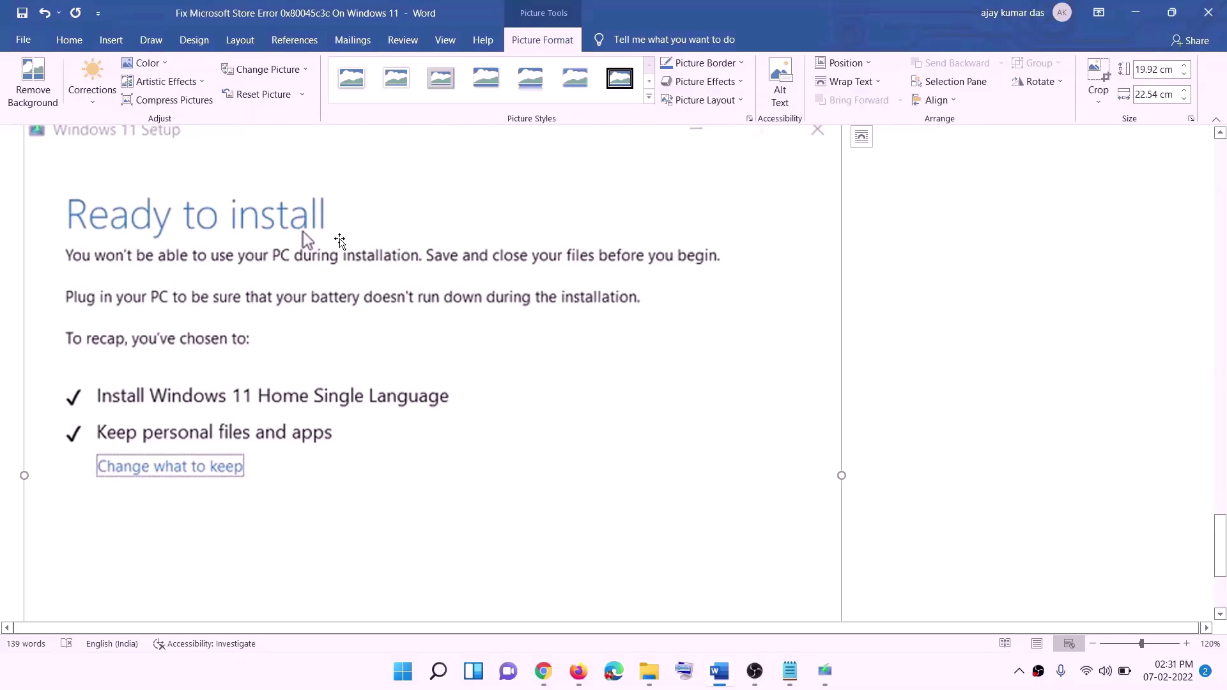
scroll(243, 403, down, 1)
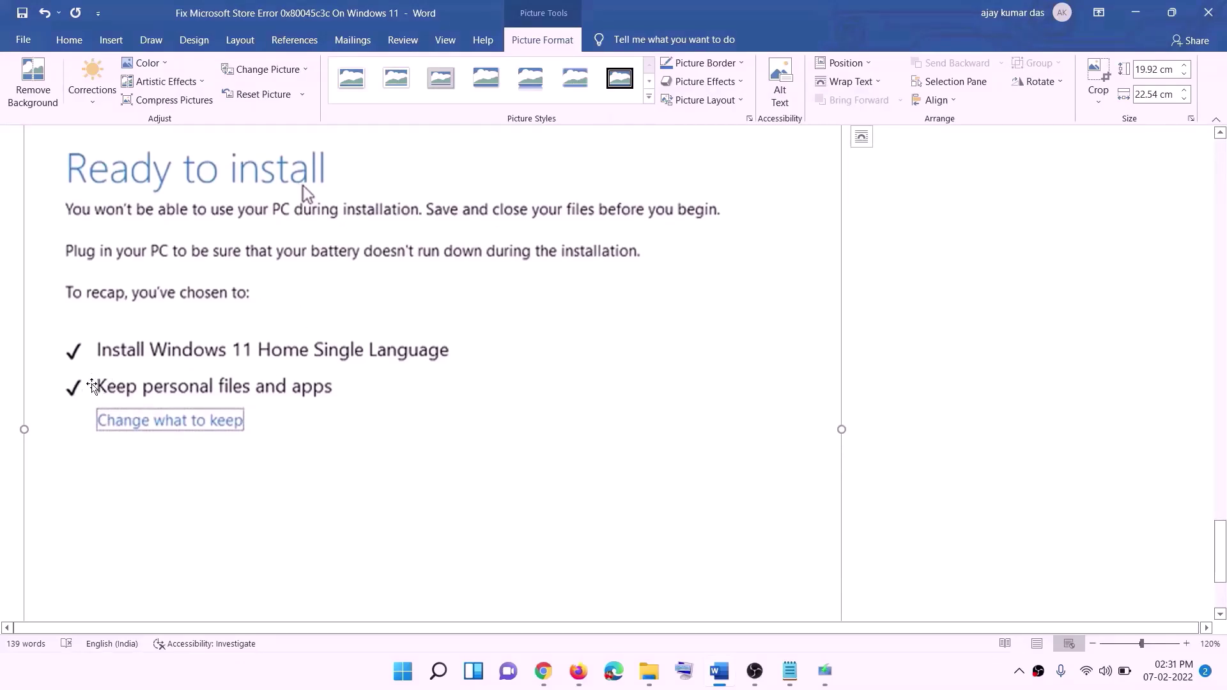
scroll(454, 400, down, 3)
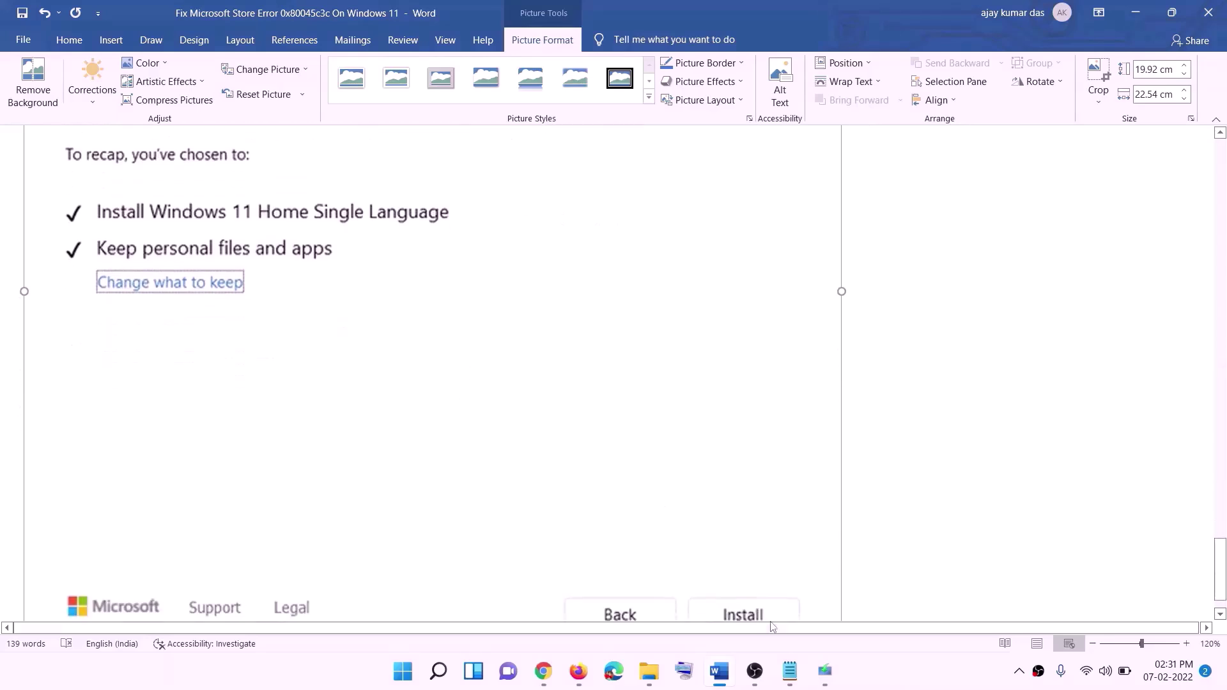
scroll(652, 479, up, 7)
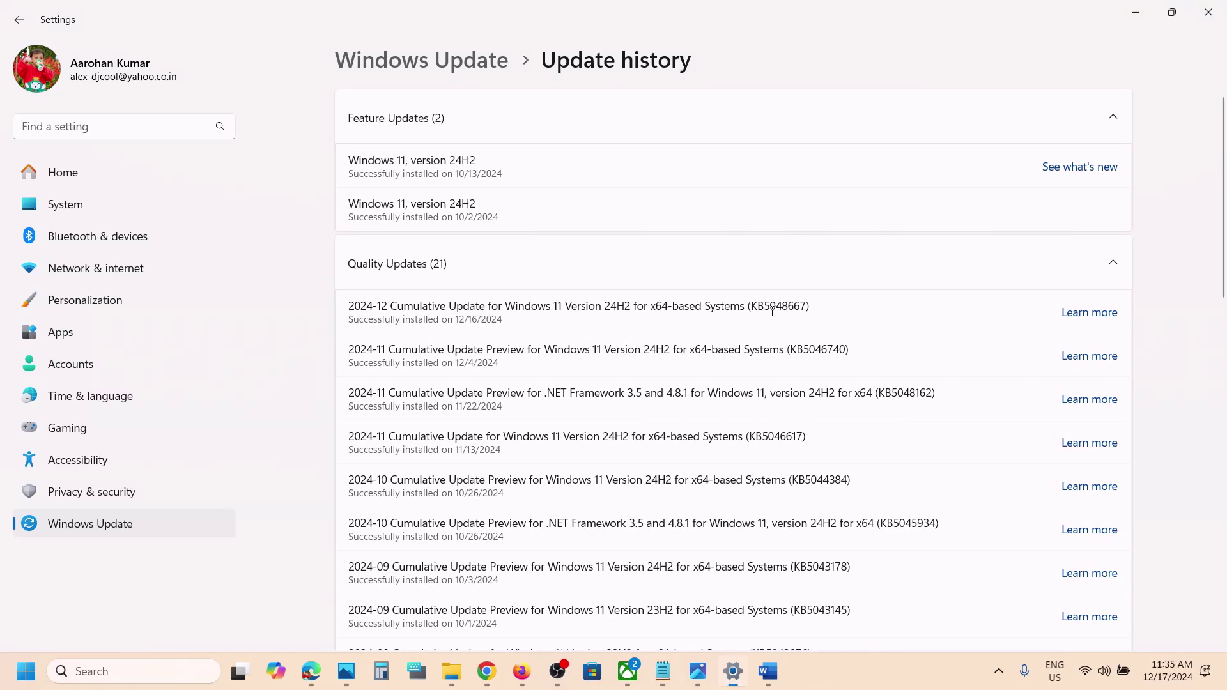
Step: Check the KB5048667 entry in Update history, view the error 0x800f0991 title in Word, and minimize Word
double_click(772, 309)
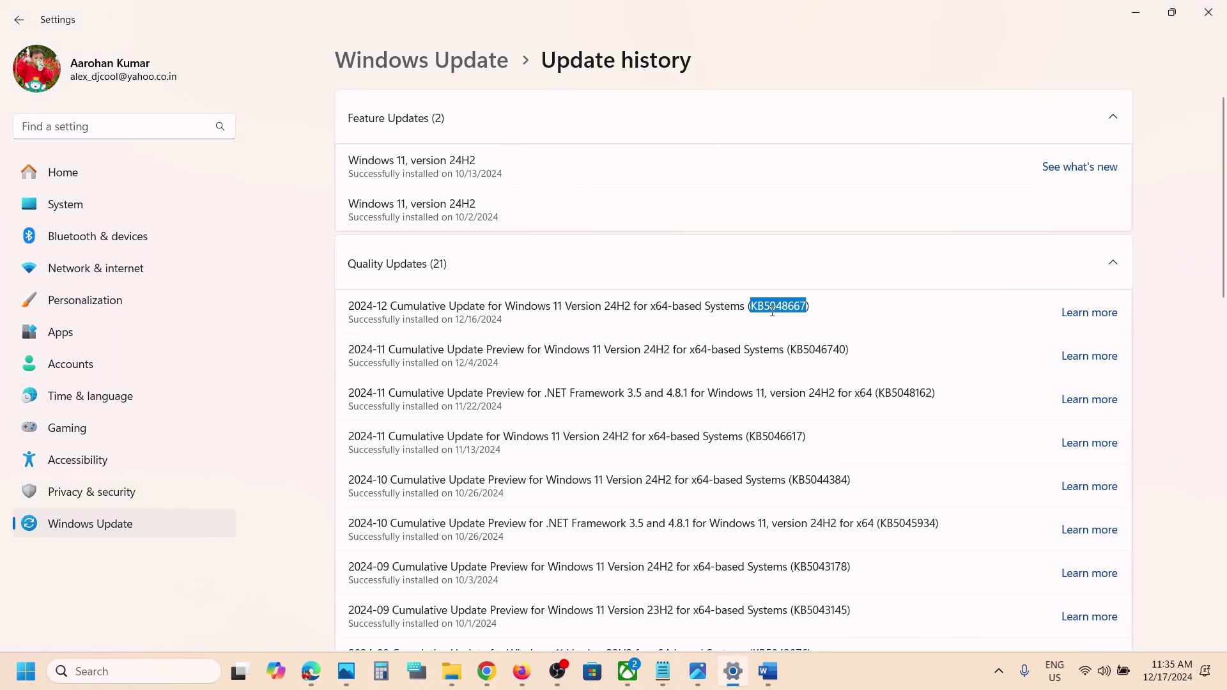
click(767, 671)
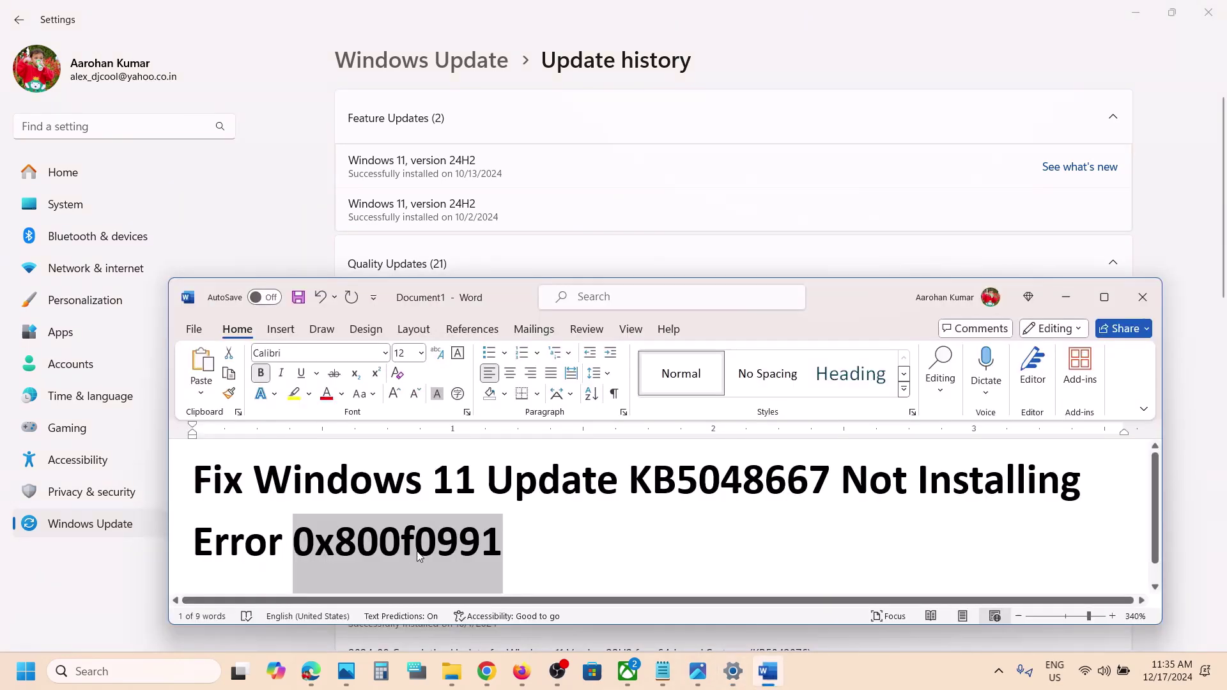
click(1065, 297)
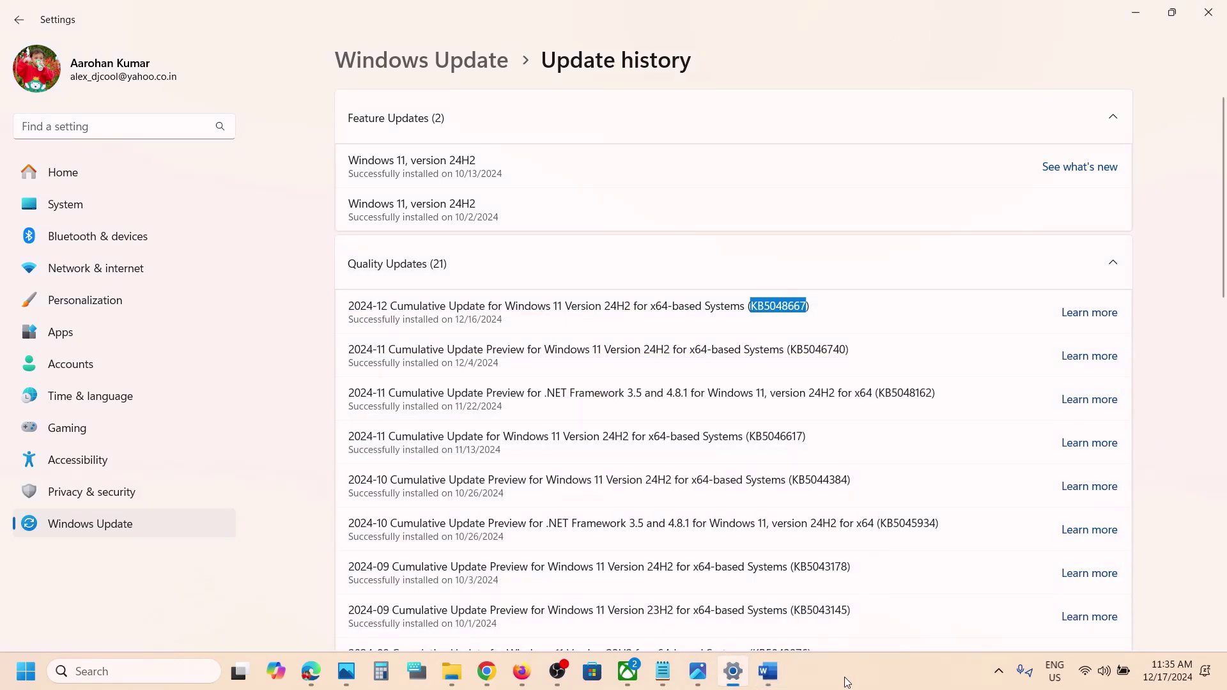